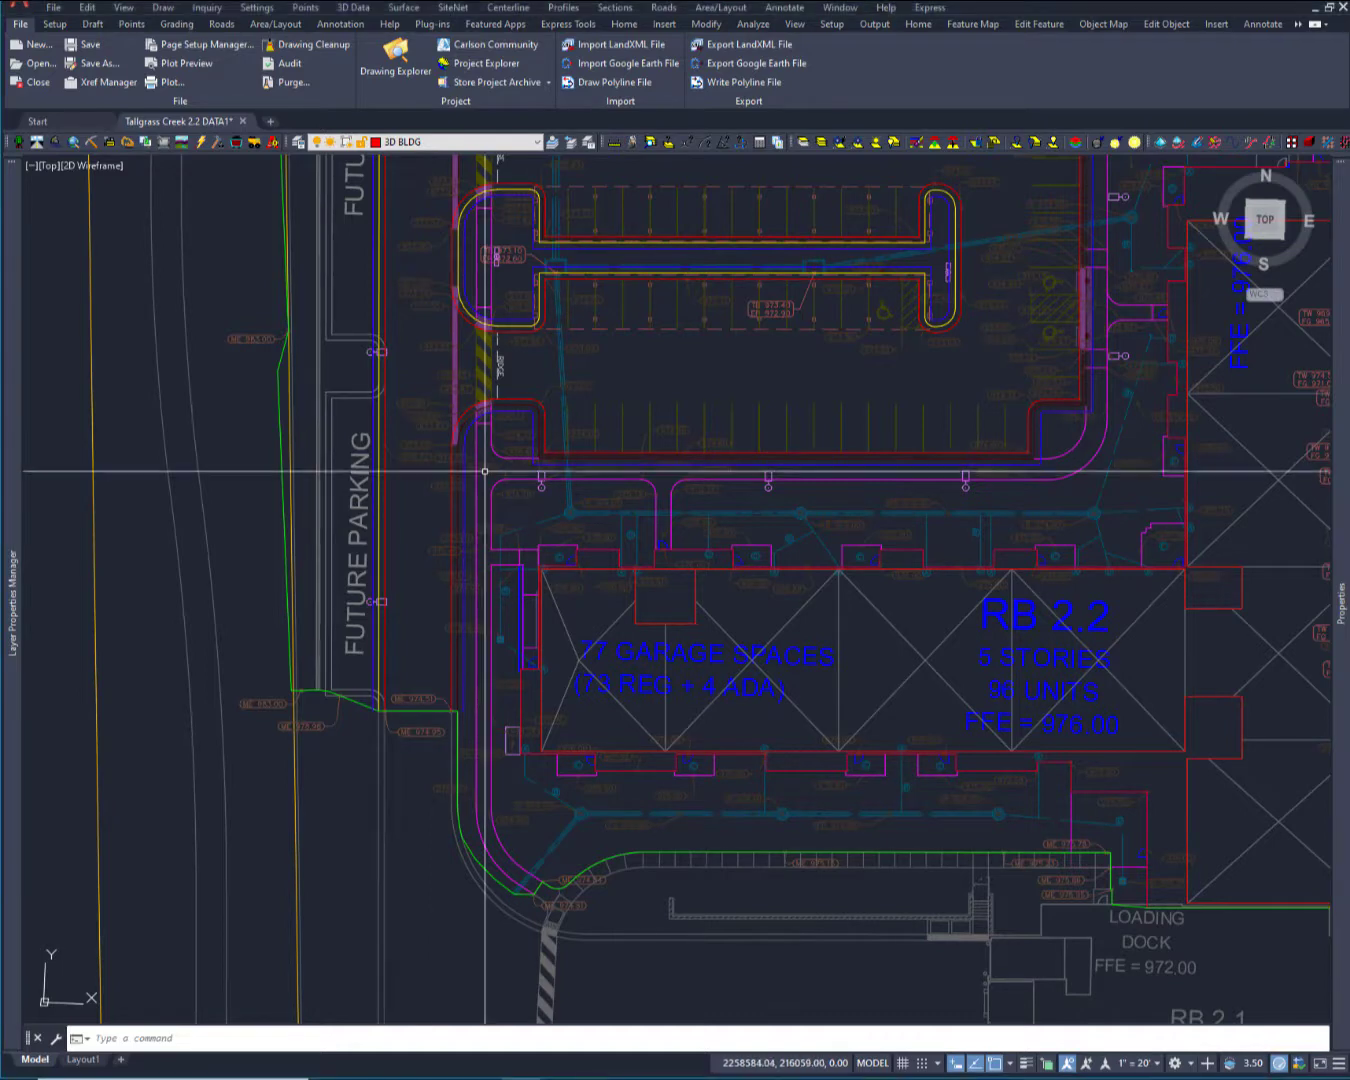
Pan and zoom to the curb between FUTURE PARKING and the 77 GARAGE SPACES building.
middle_drag(426, 547, 510, 427)
scroll(512, 462, up, 5)
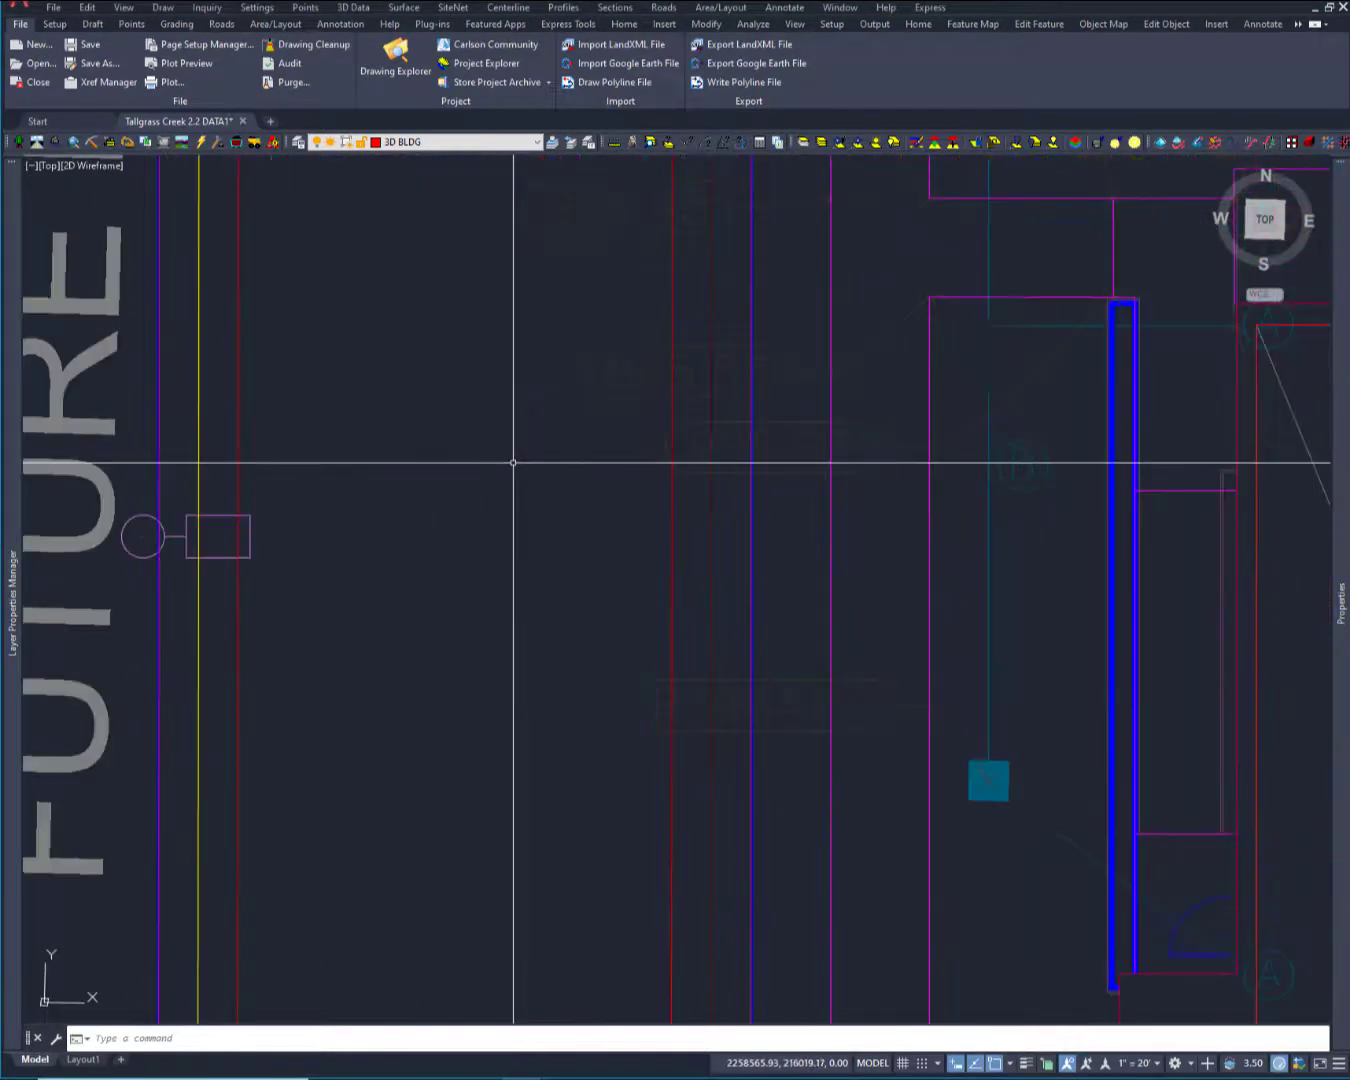
scroll(513, 462, down, 3)
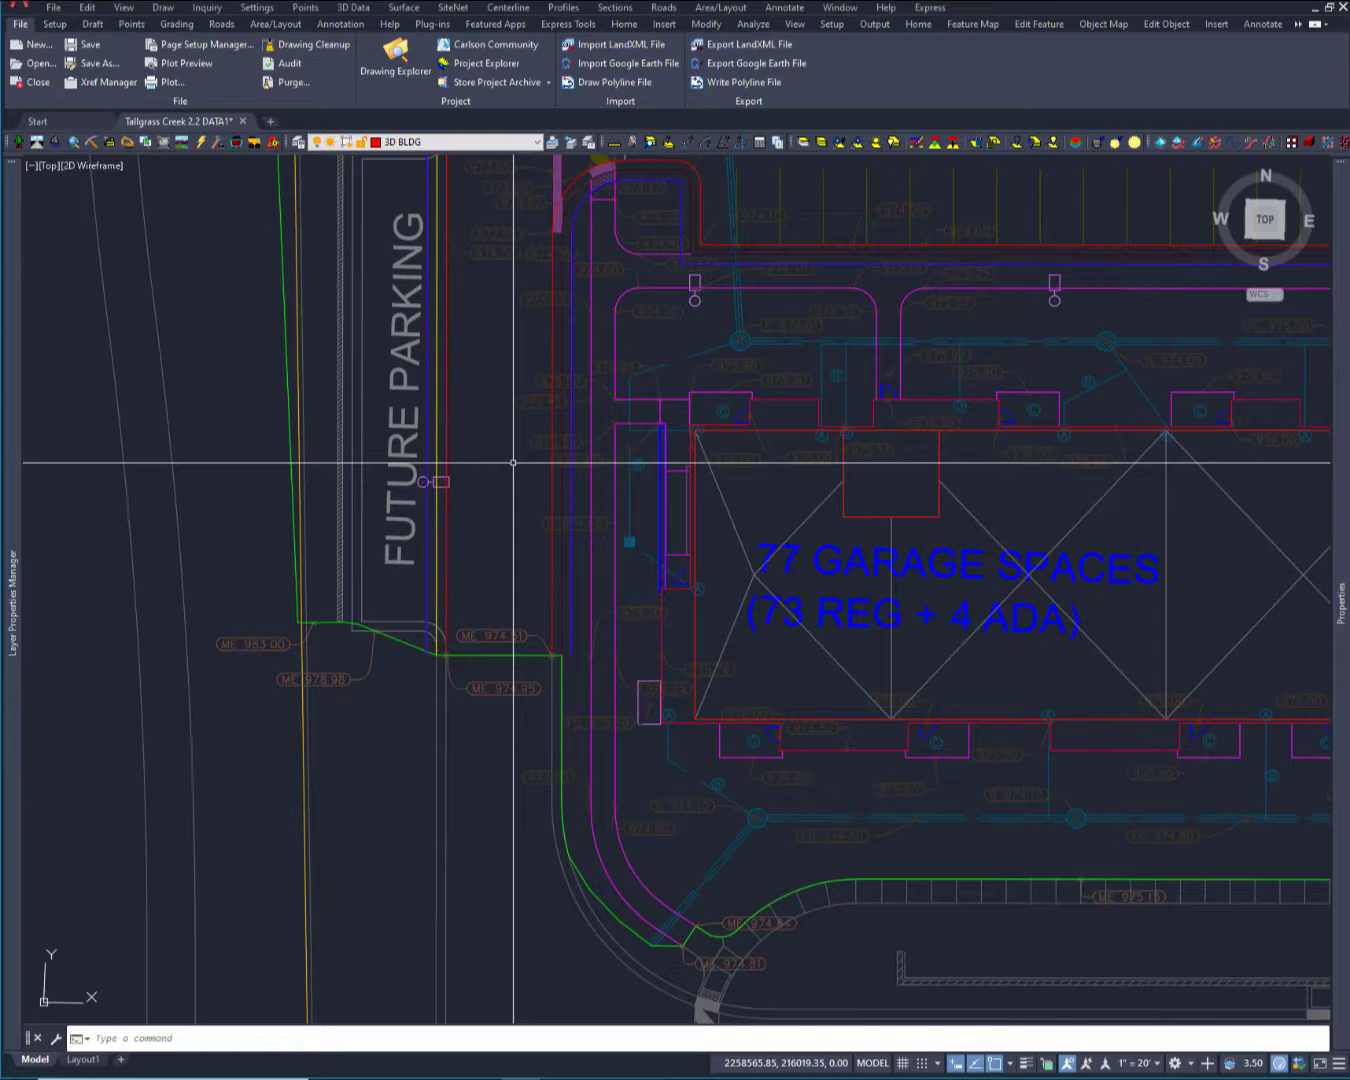
Select the curb polyline beside FUTURE PARKING to show its vertex grips and grip menu.
click(549, 342)
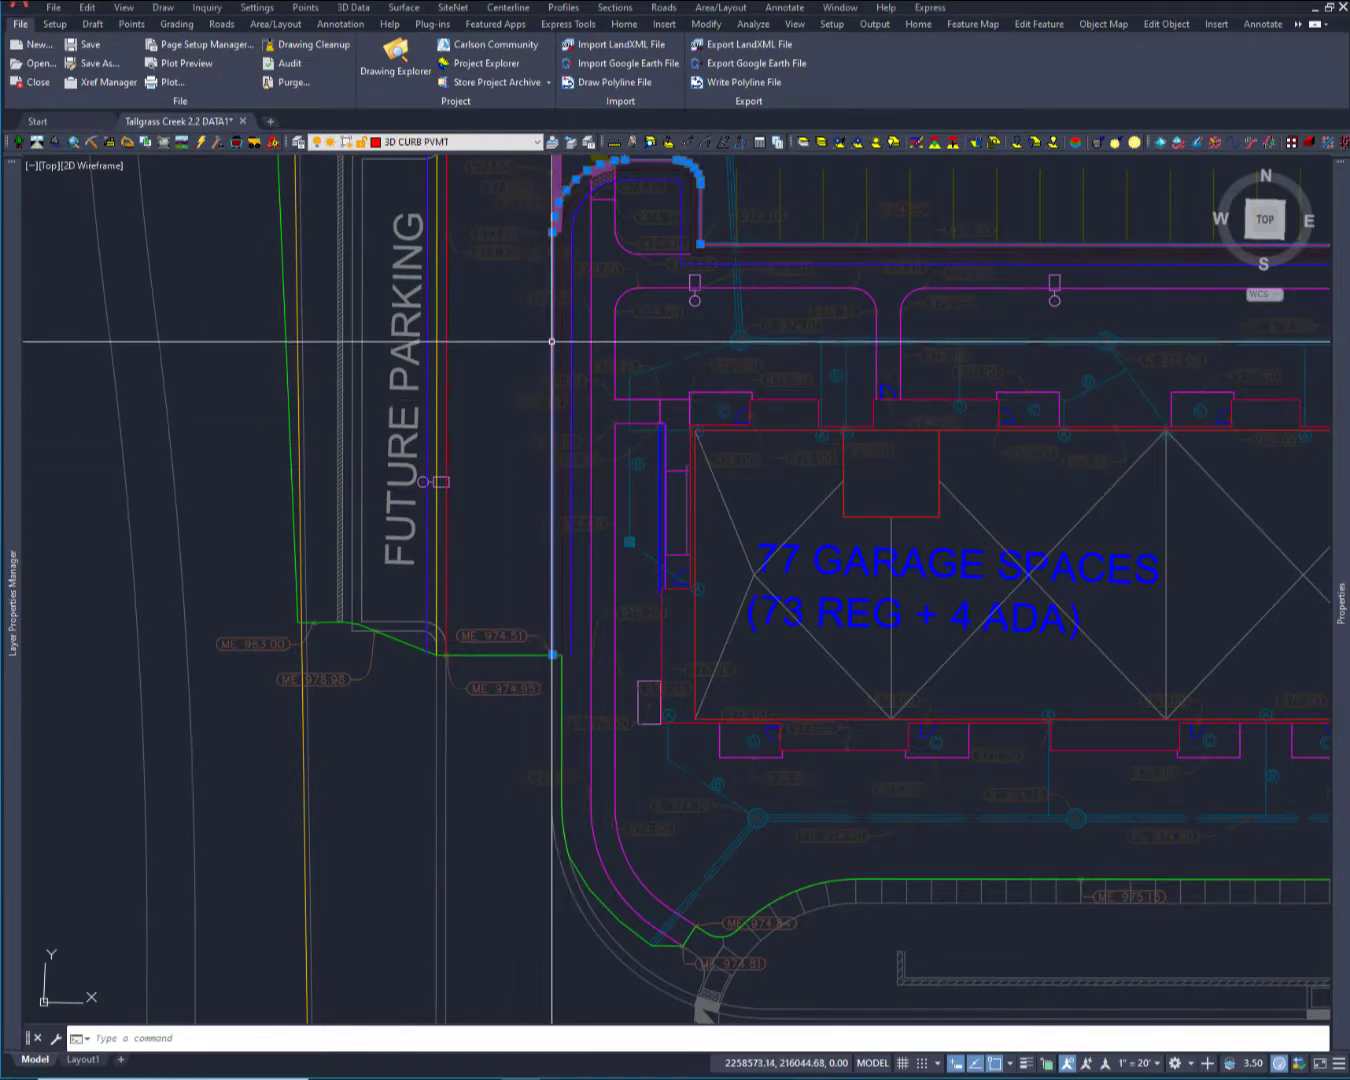
mouse_move(553, 232)
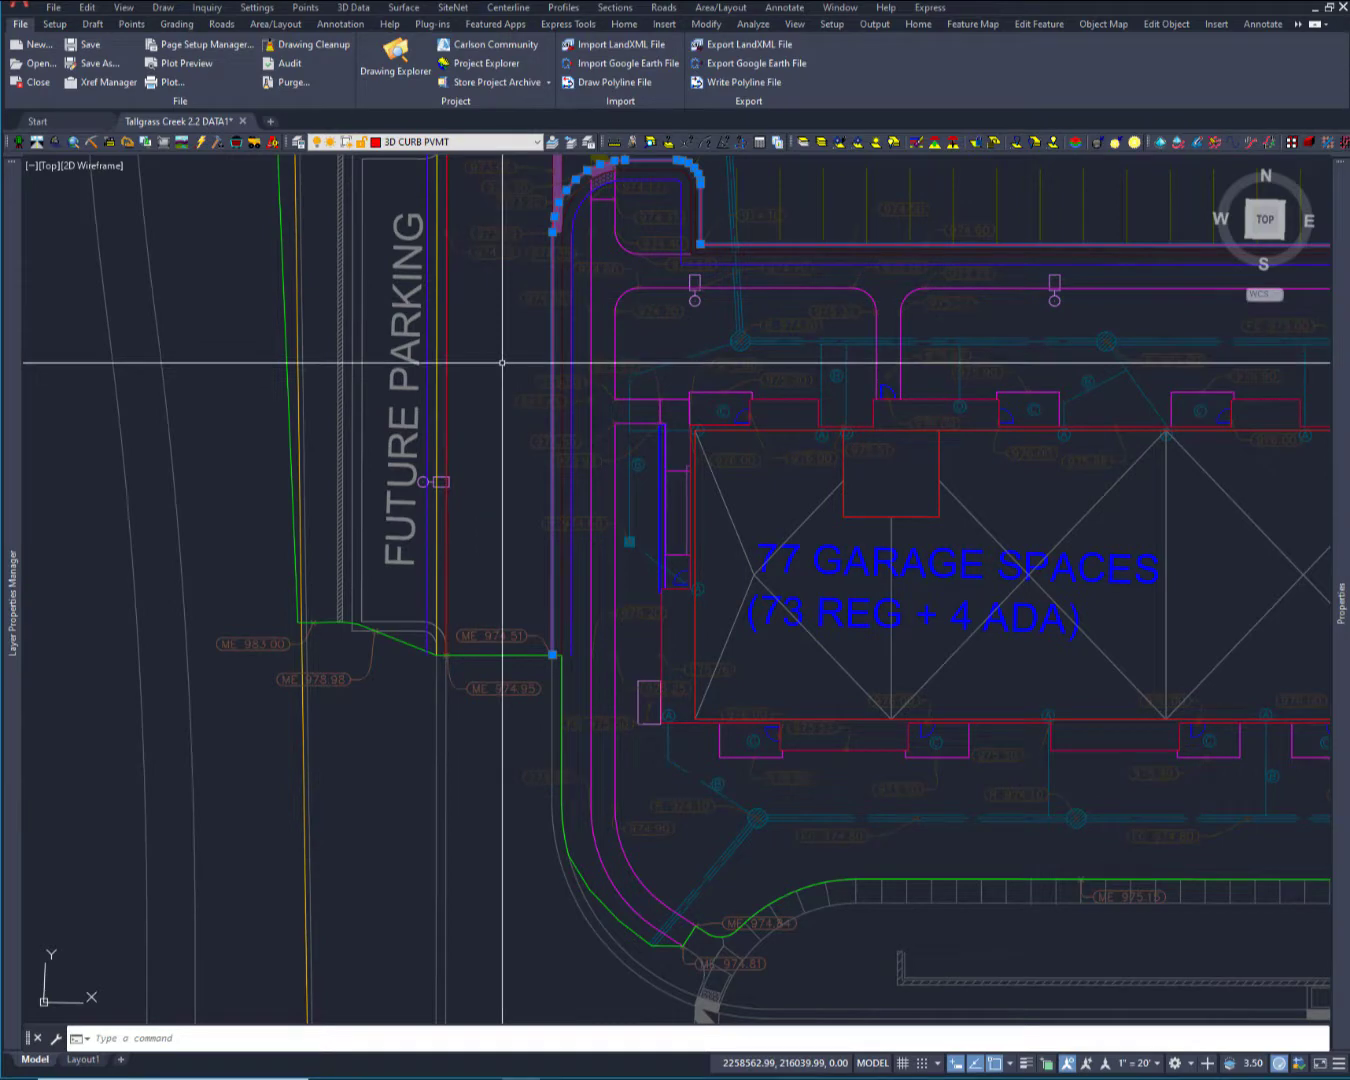
Flatten the curb polyline to elevation 0 with 3D Entity to 2D, retaining uniform polyline elevations.
key(Escape)
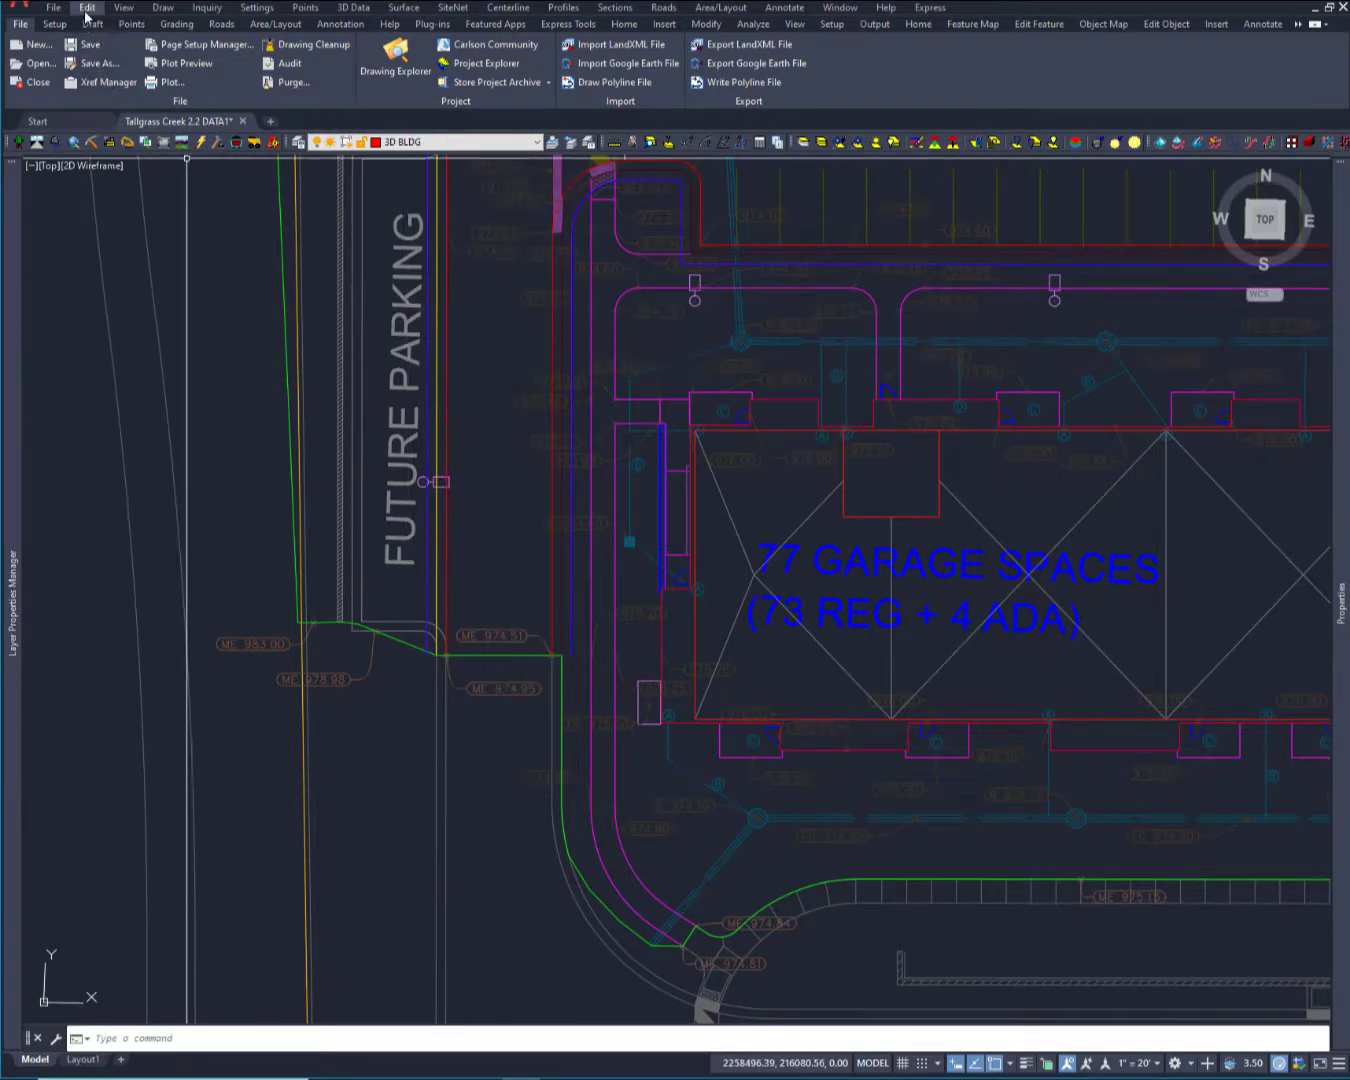
click(86, 8)
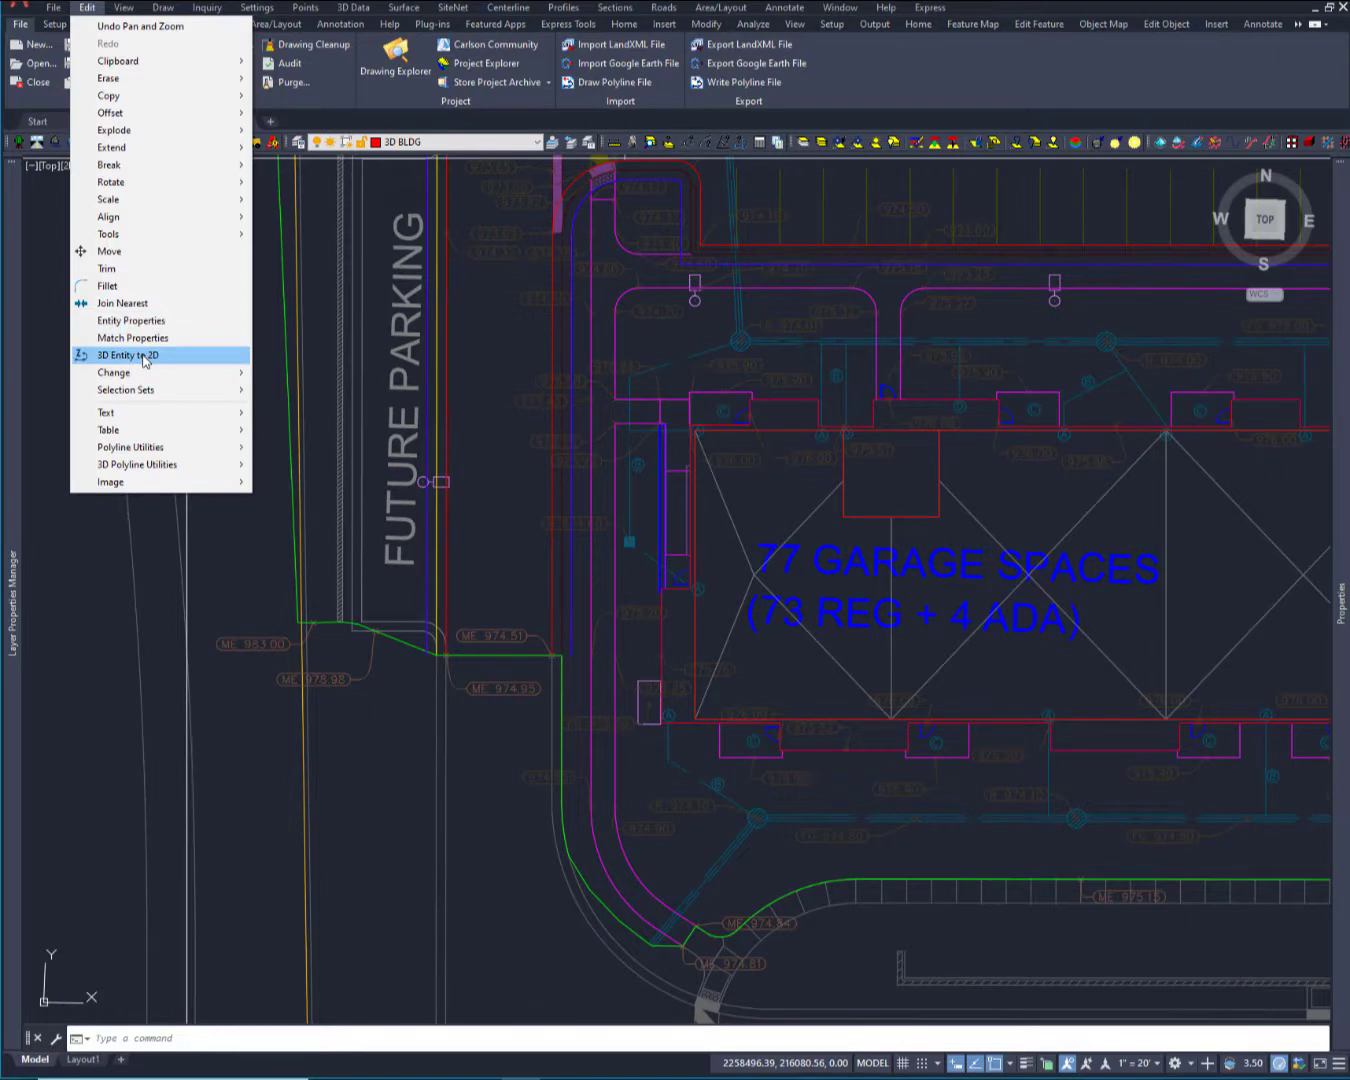
click(144, 356)
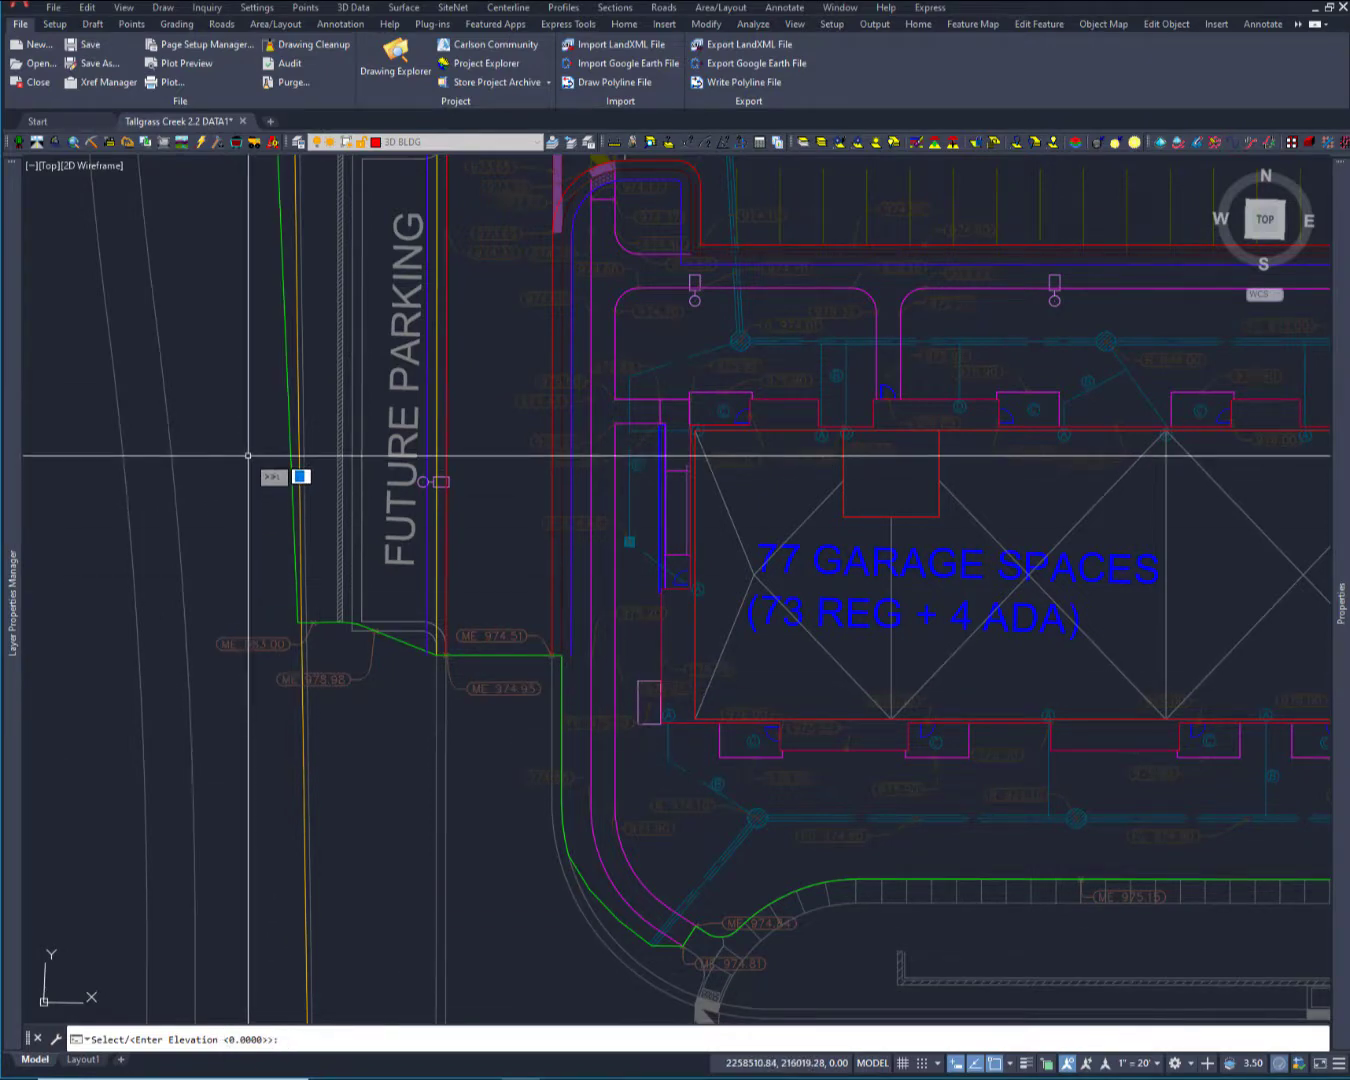
text(0)
key(Return)
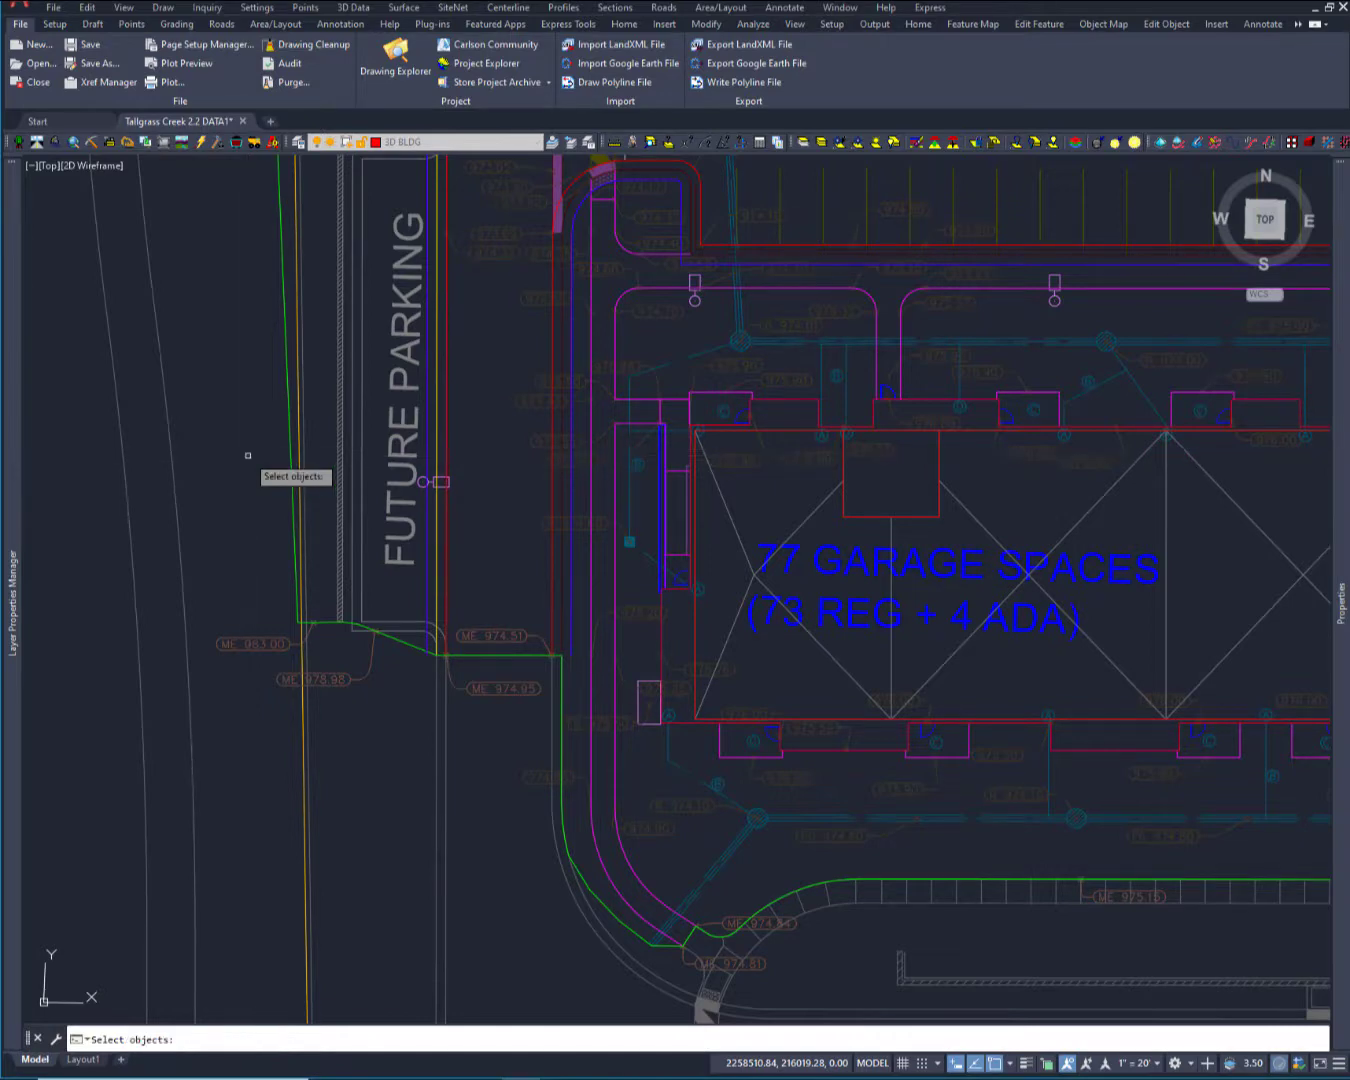
click(550, 331)
key(Return)
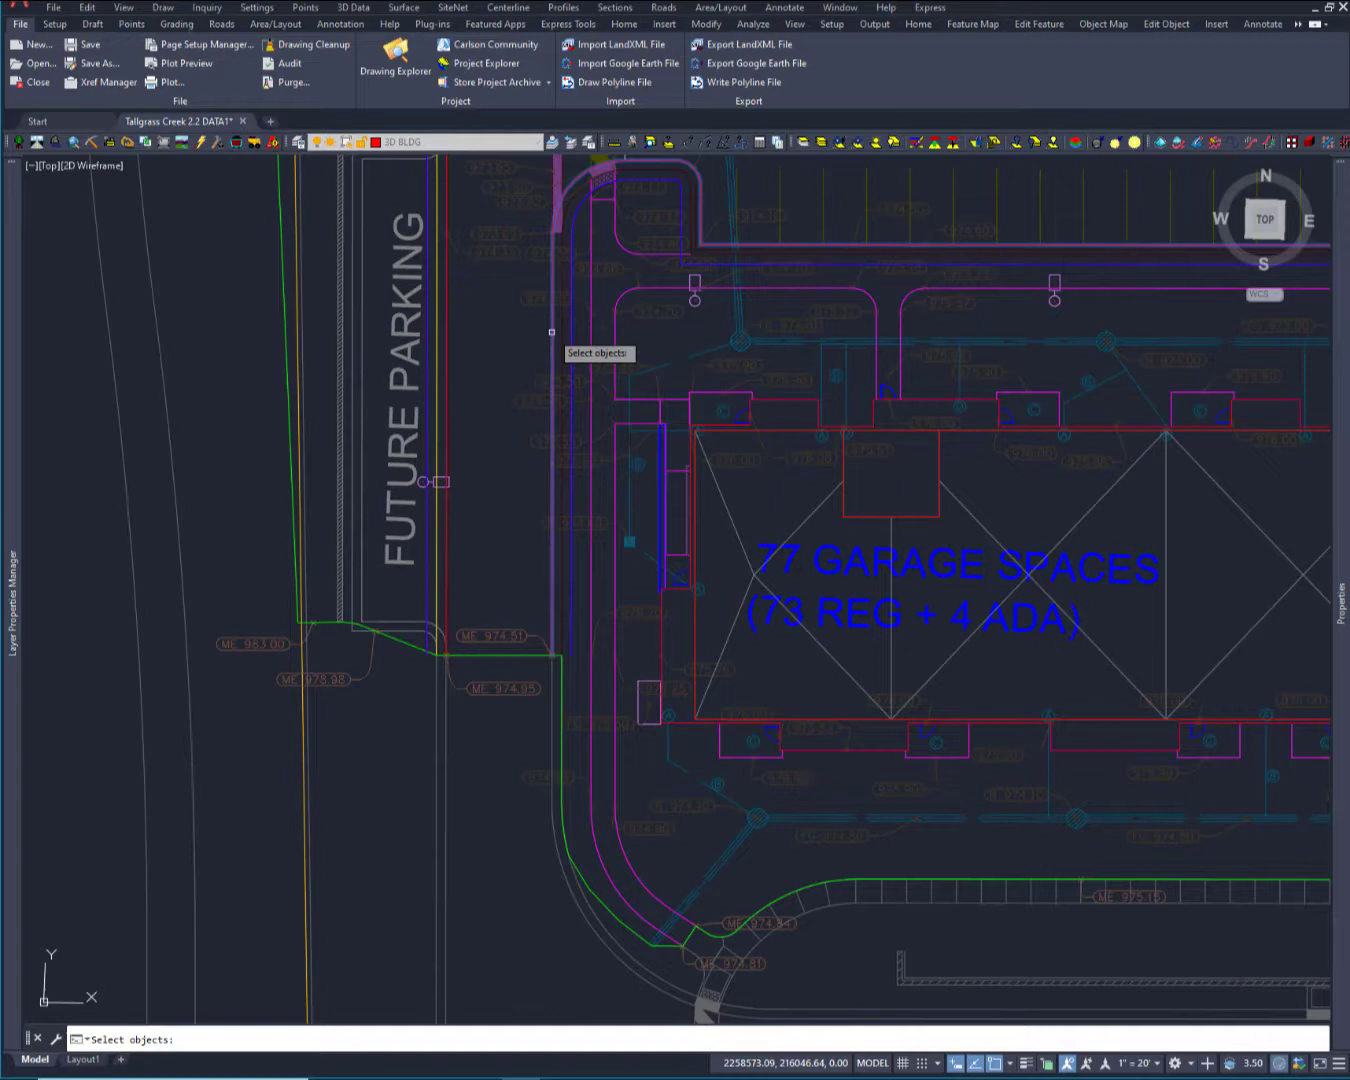
click(550, 332)
key(Return)
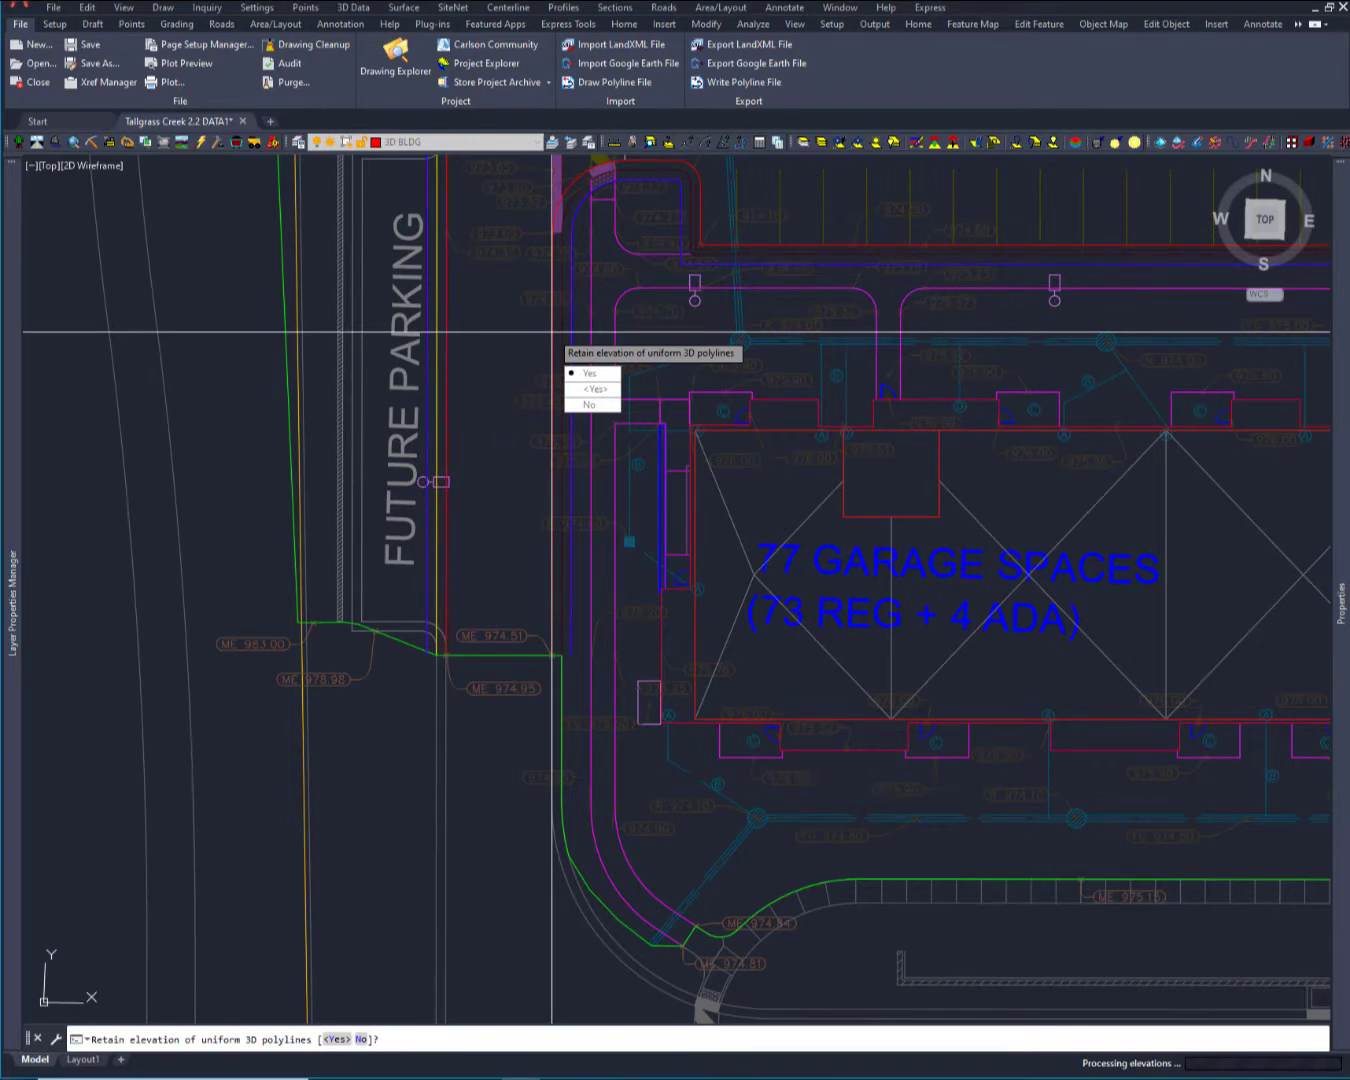
key(Return)
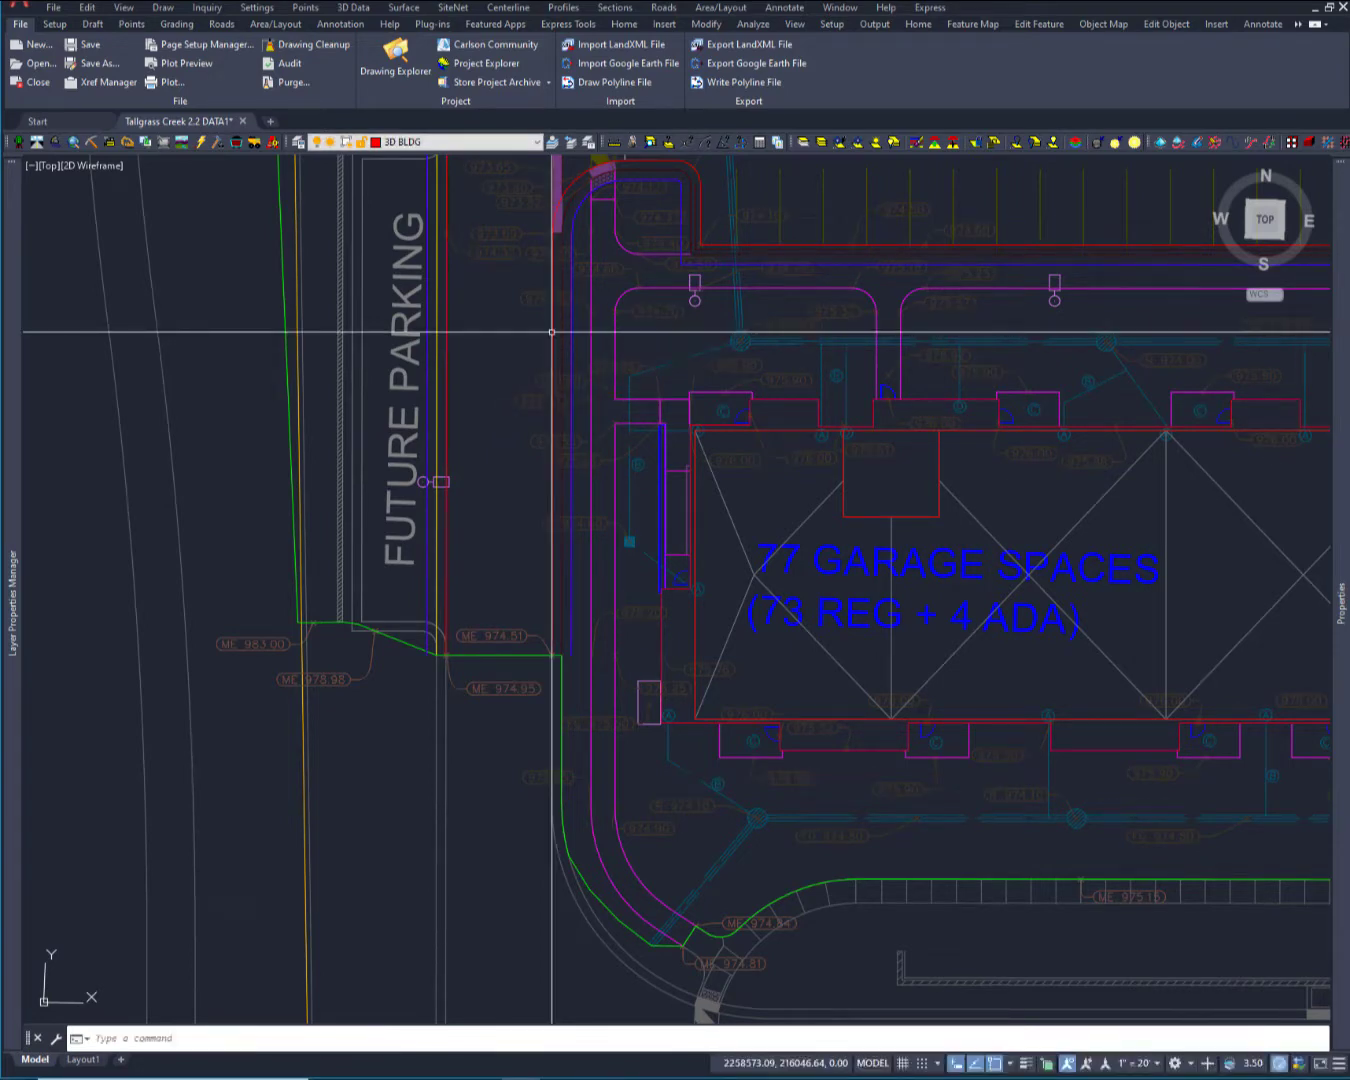
Select the curb and check its corner vertex, which still reads elevation 973.30.
click(553, 235)
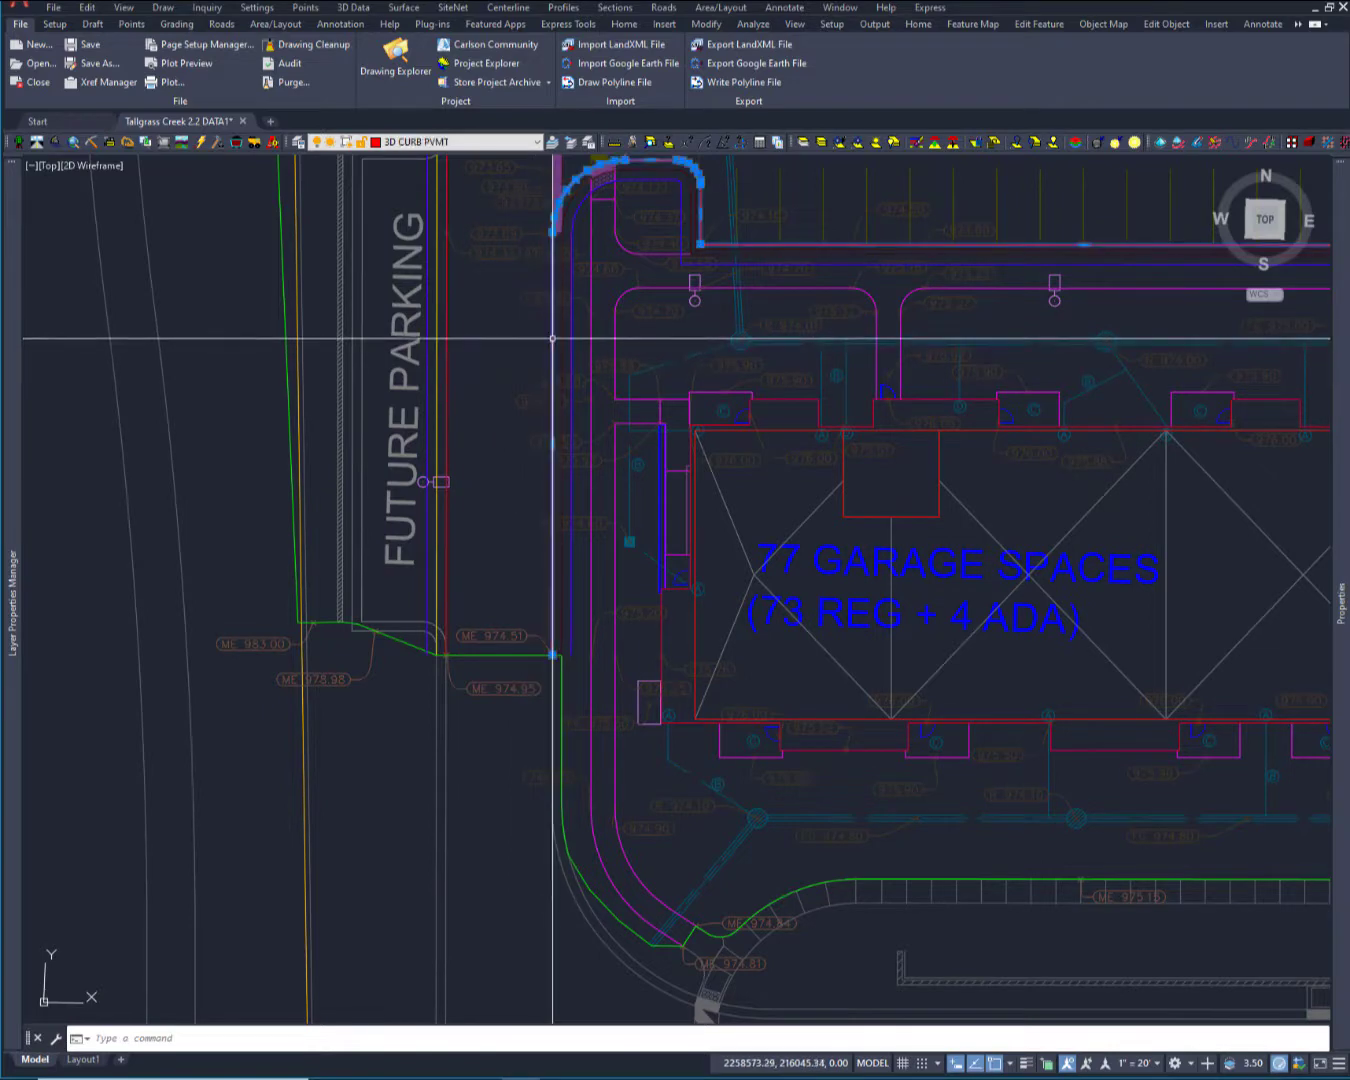
mouse_move(553, 232)
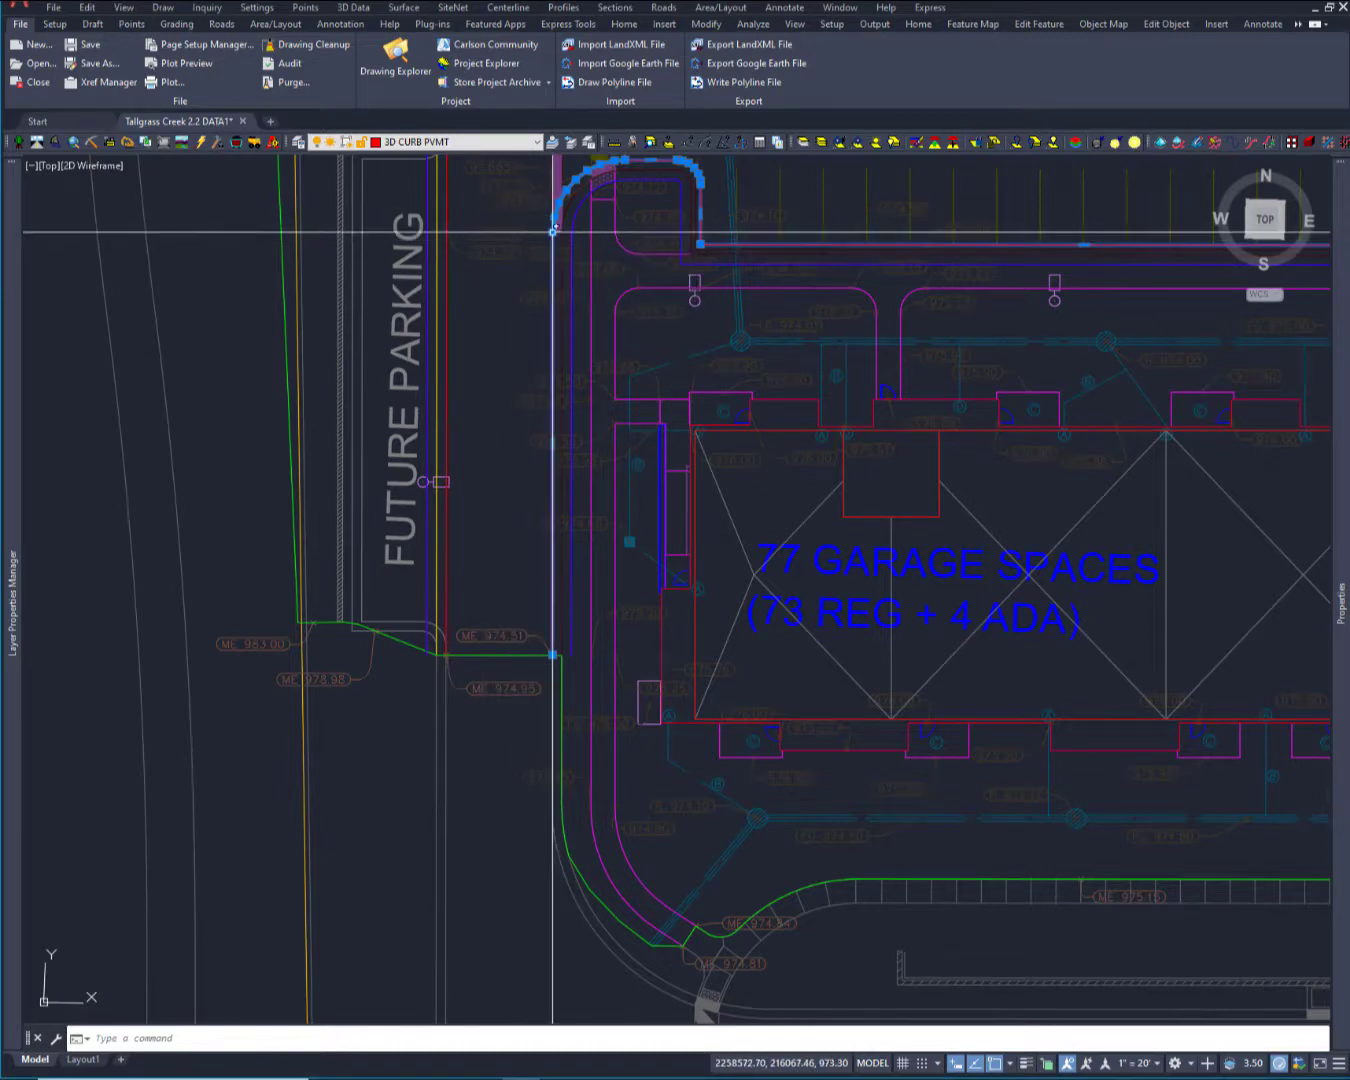
click(553, 232)
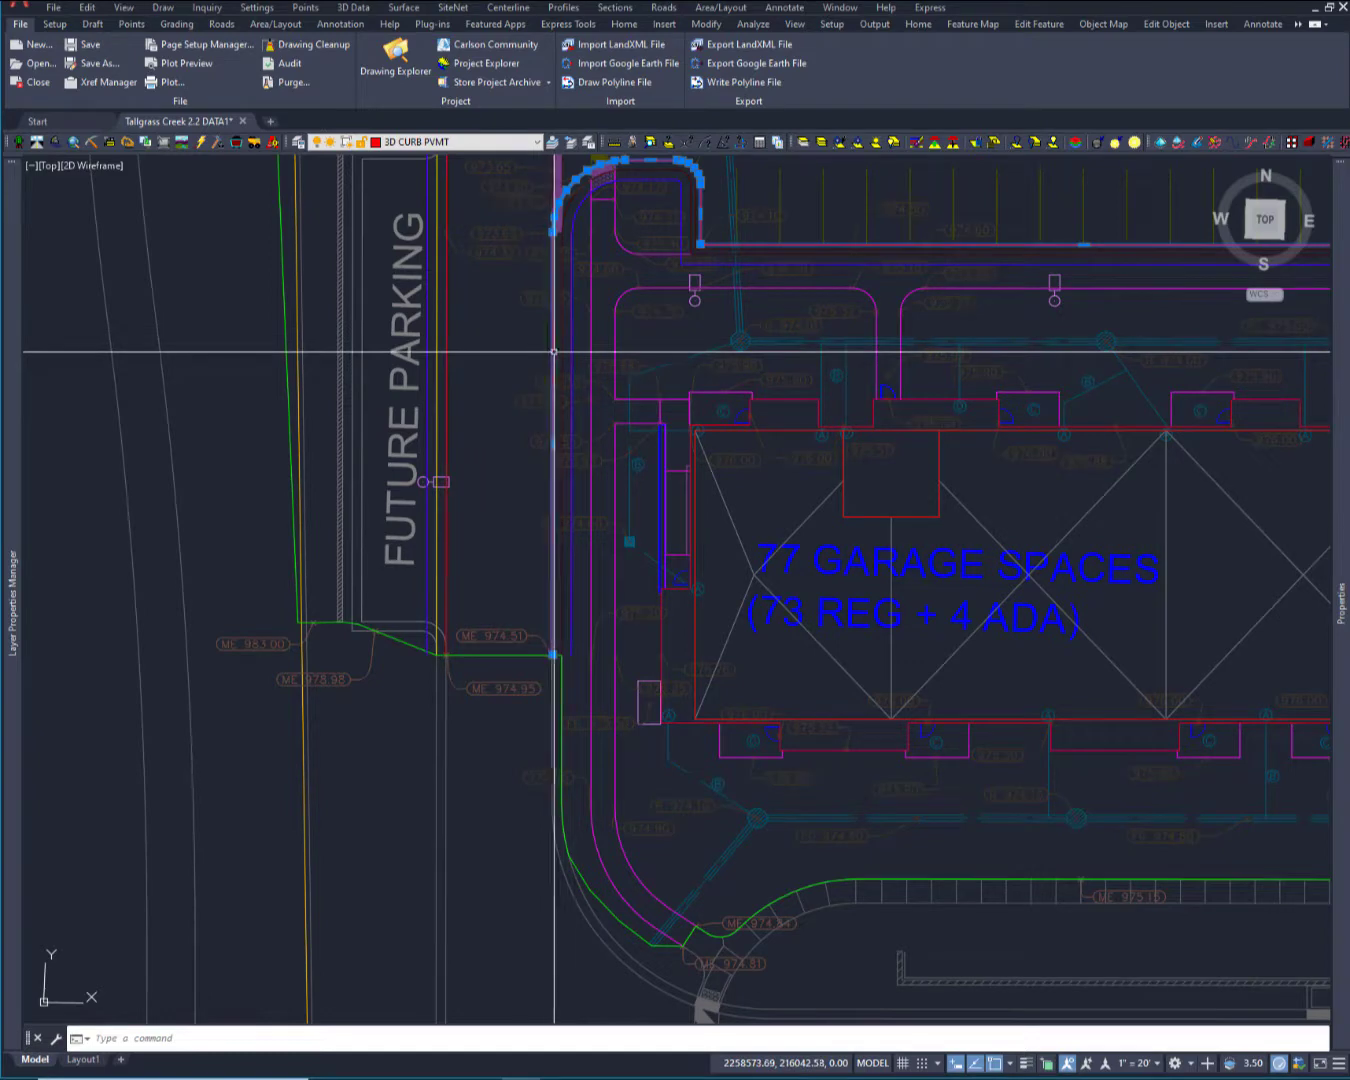
Rerun 3D Entity to 2D on the curb polyline at the default elevation 0.
click(86, 8)
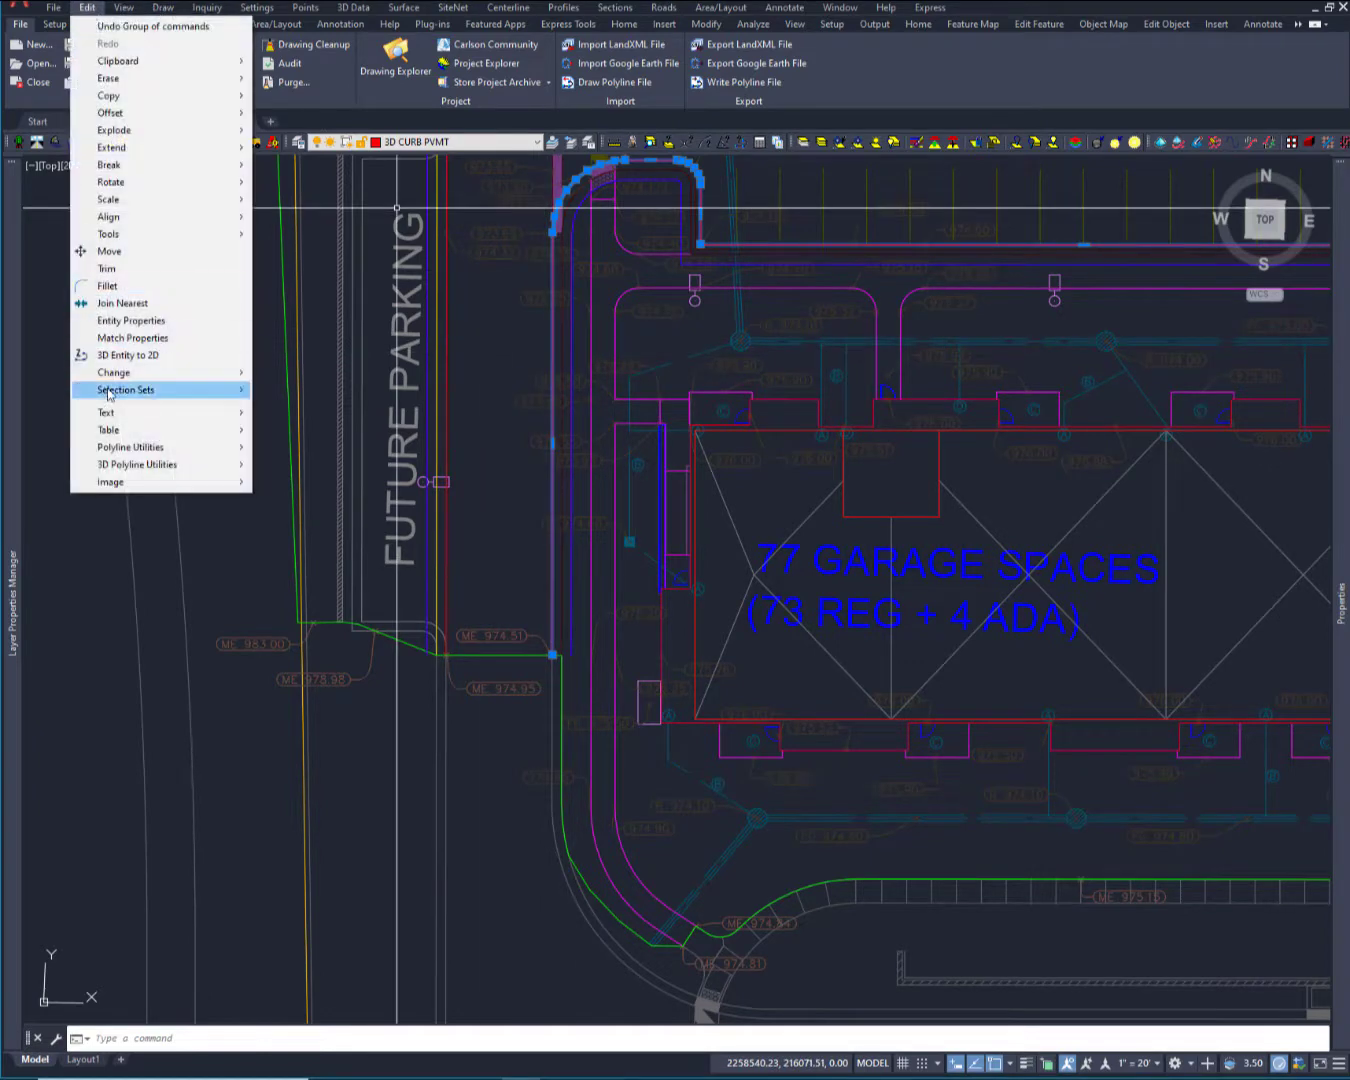
click(126, 355)
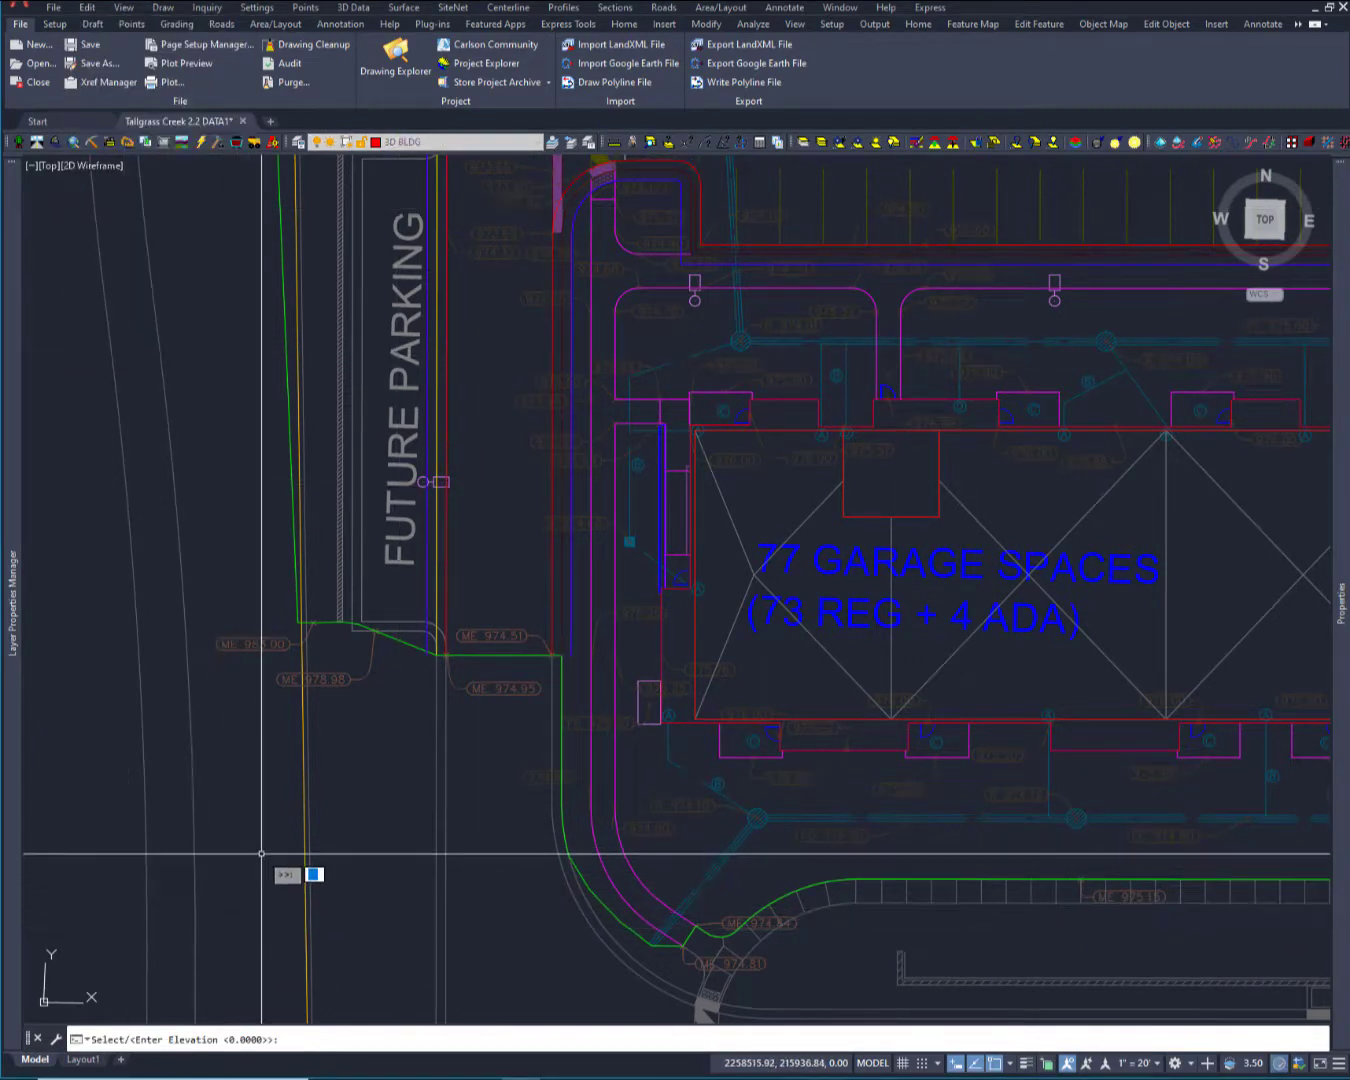
key(Return)
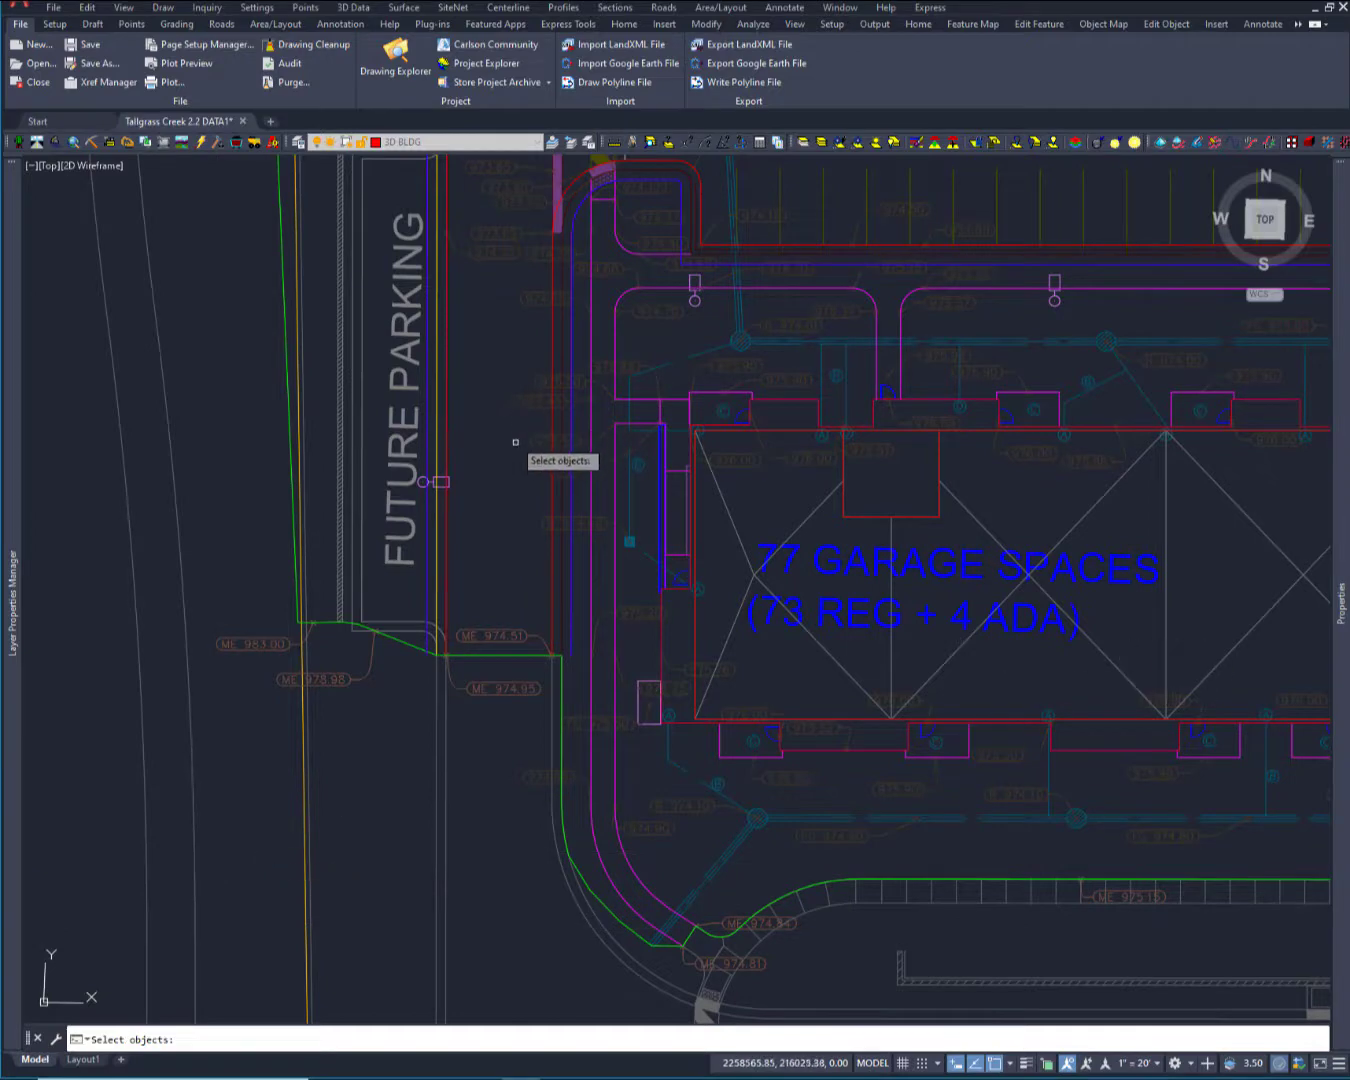
click(549, 473)
key(Return)
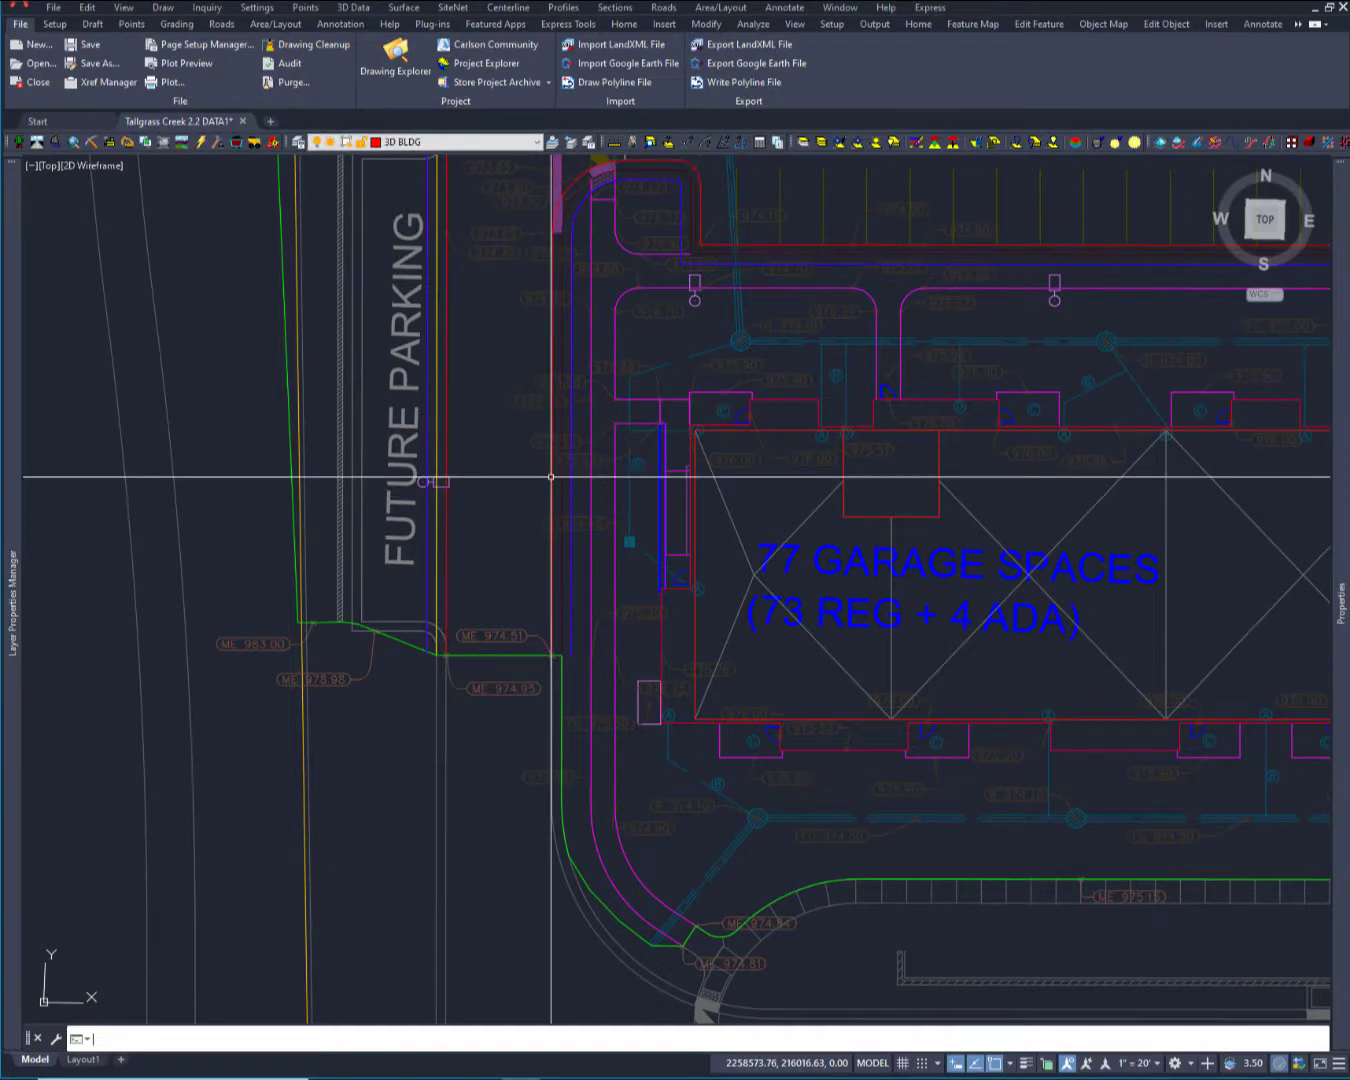
Recheck the curb's corner vertex, now at elevation 0.00, and clear the selection.
click(554, 331)
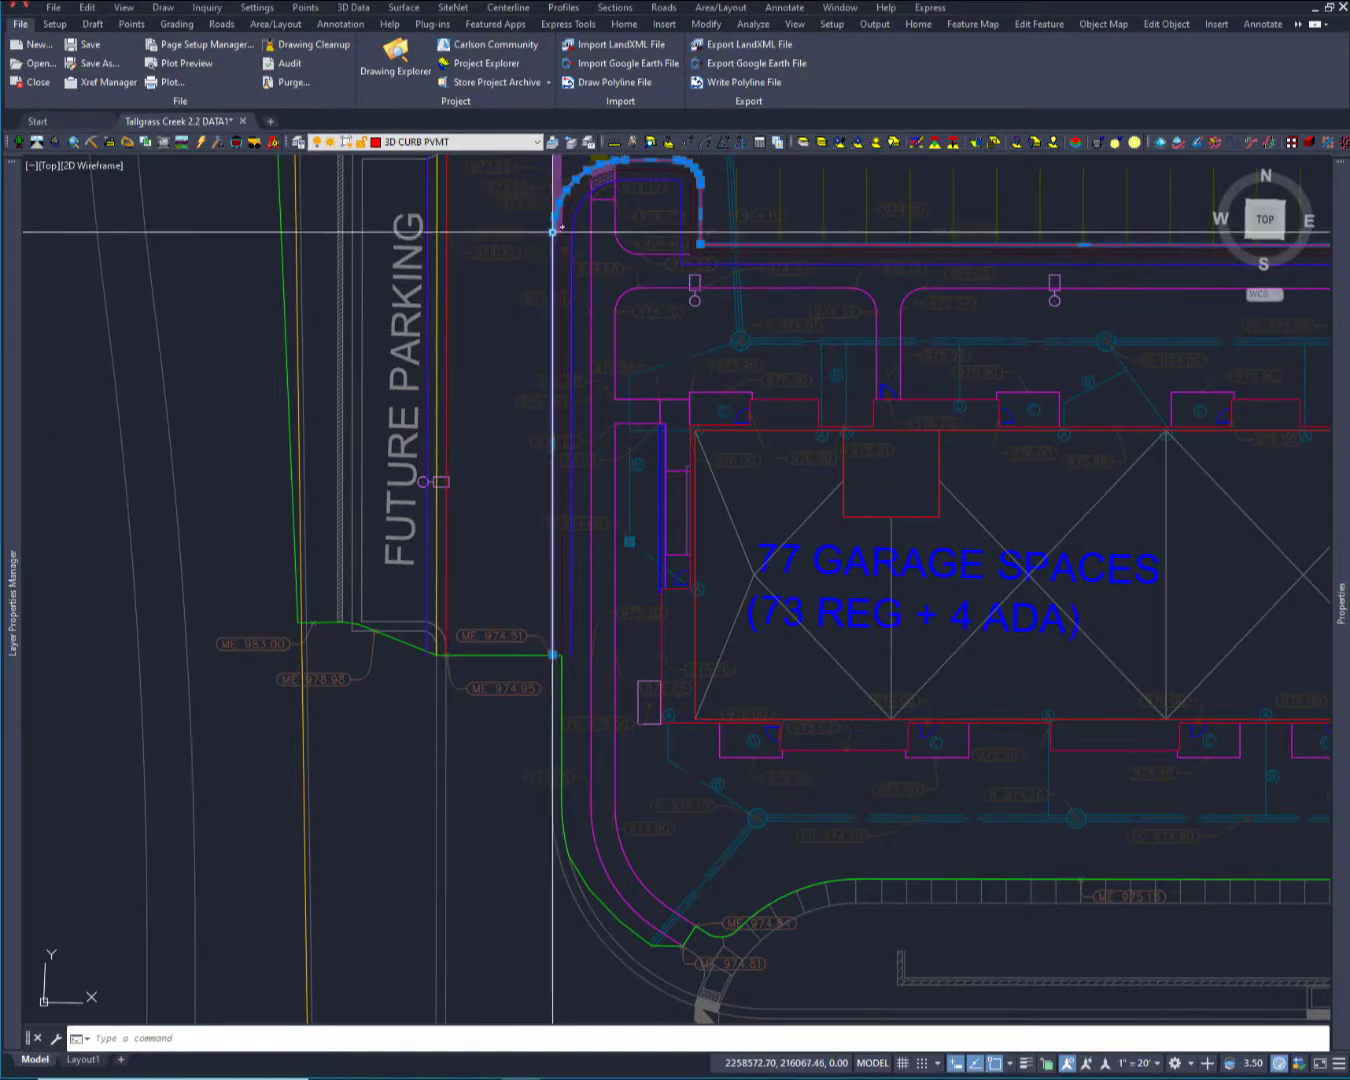
mouse_move(553, 233)
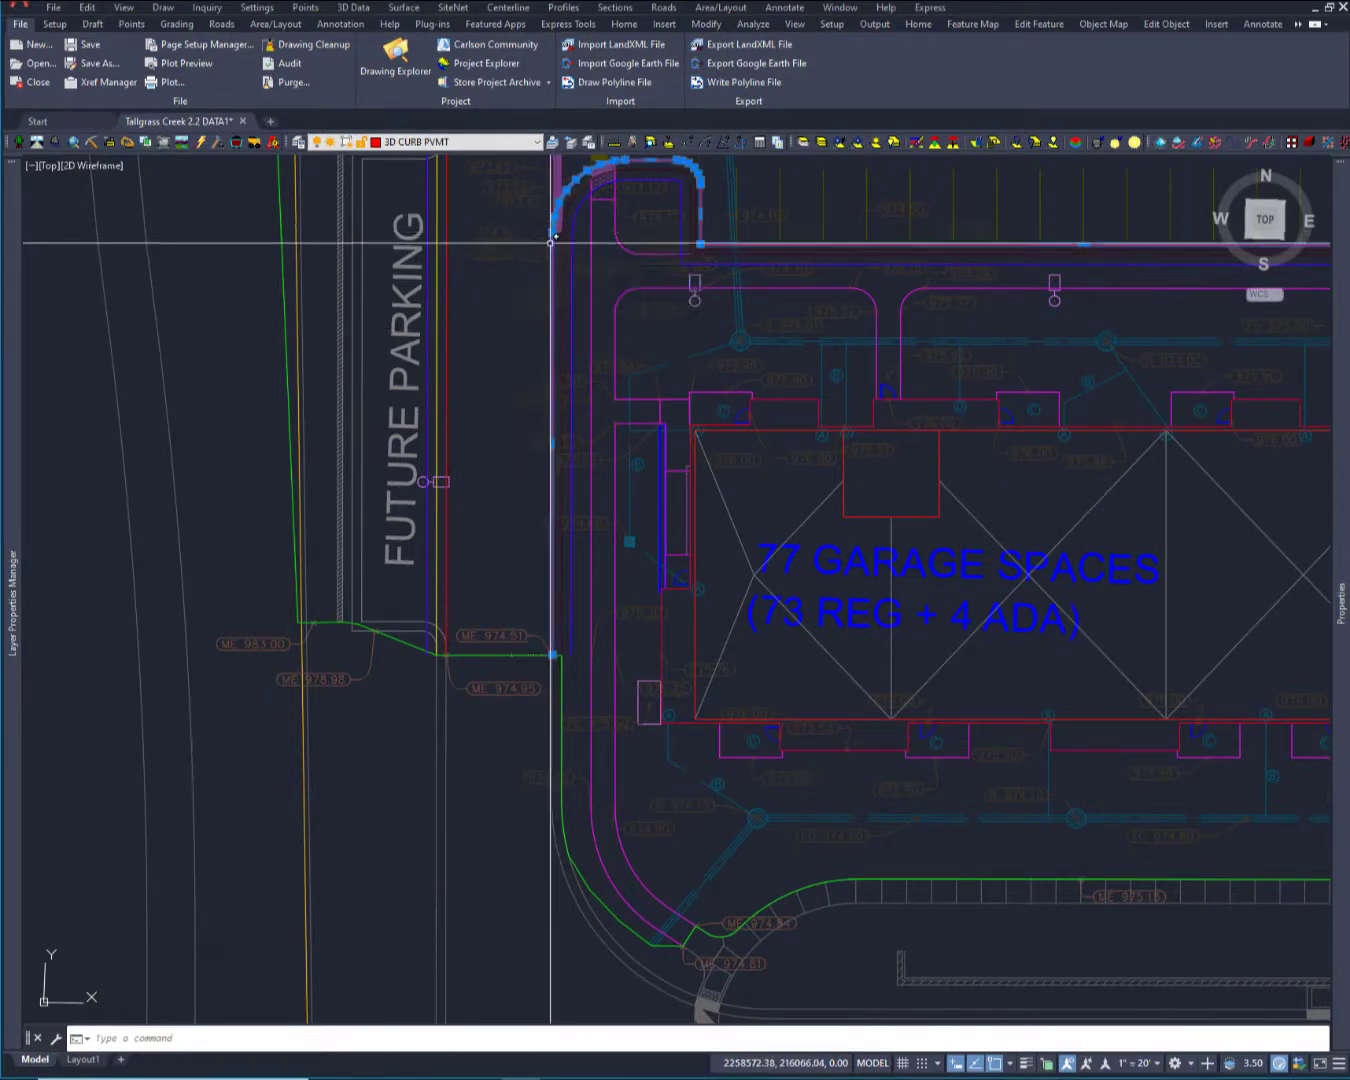
key(Escape)
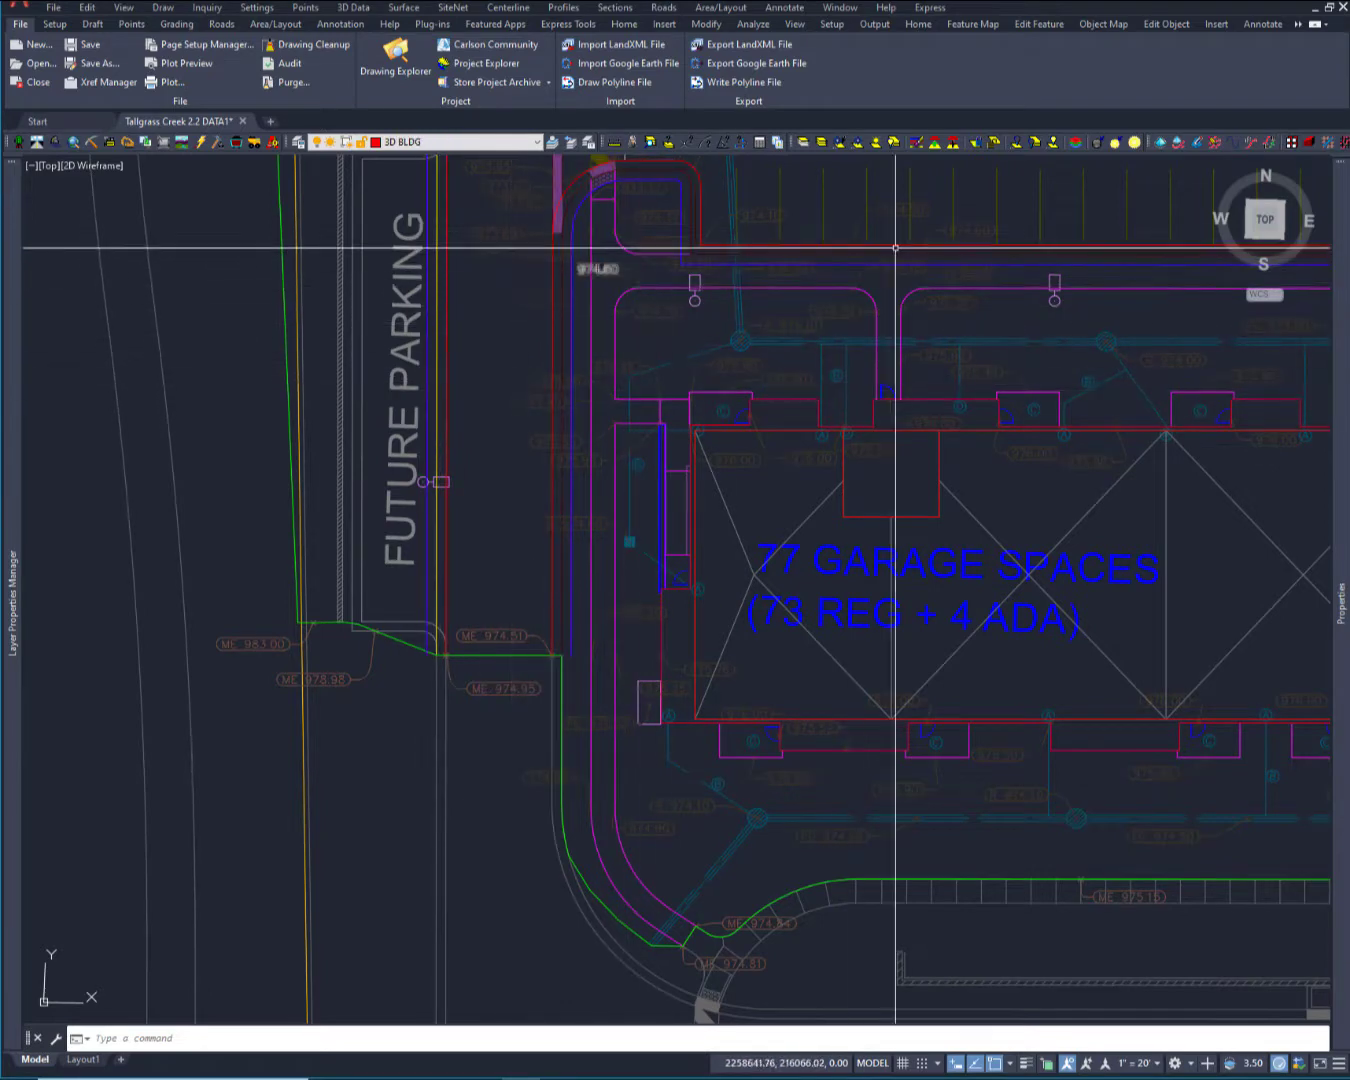
Load the curb polyline into the Polyline Elevation Editor from the 3D Data menu.
middle_drag(938, 252, 593, 317)
middle_drag(472, 368, 695, 308)
middle_drag(561, 487, 639, 401)
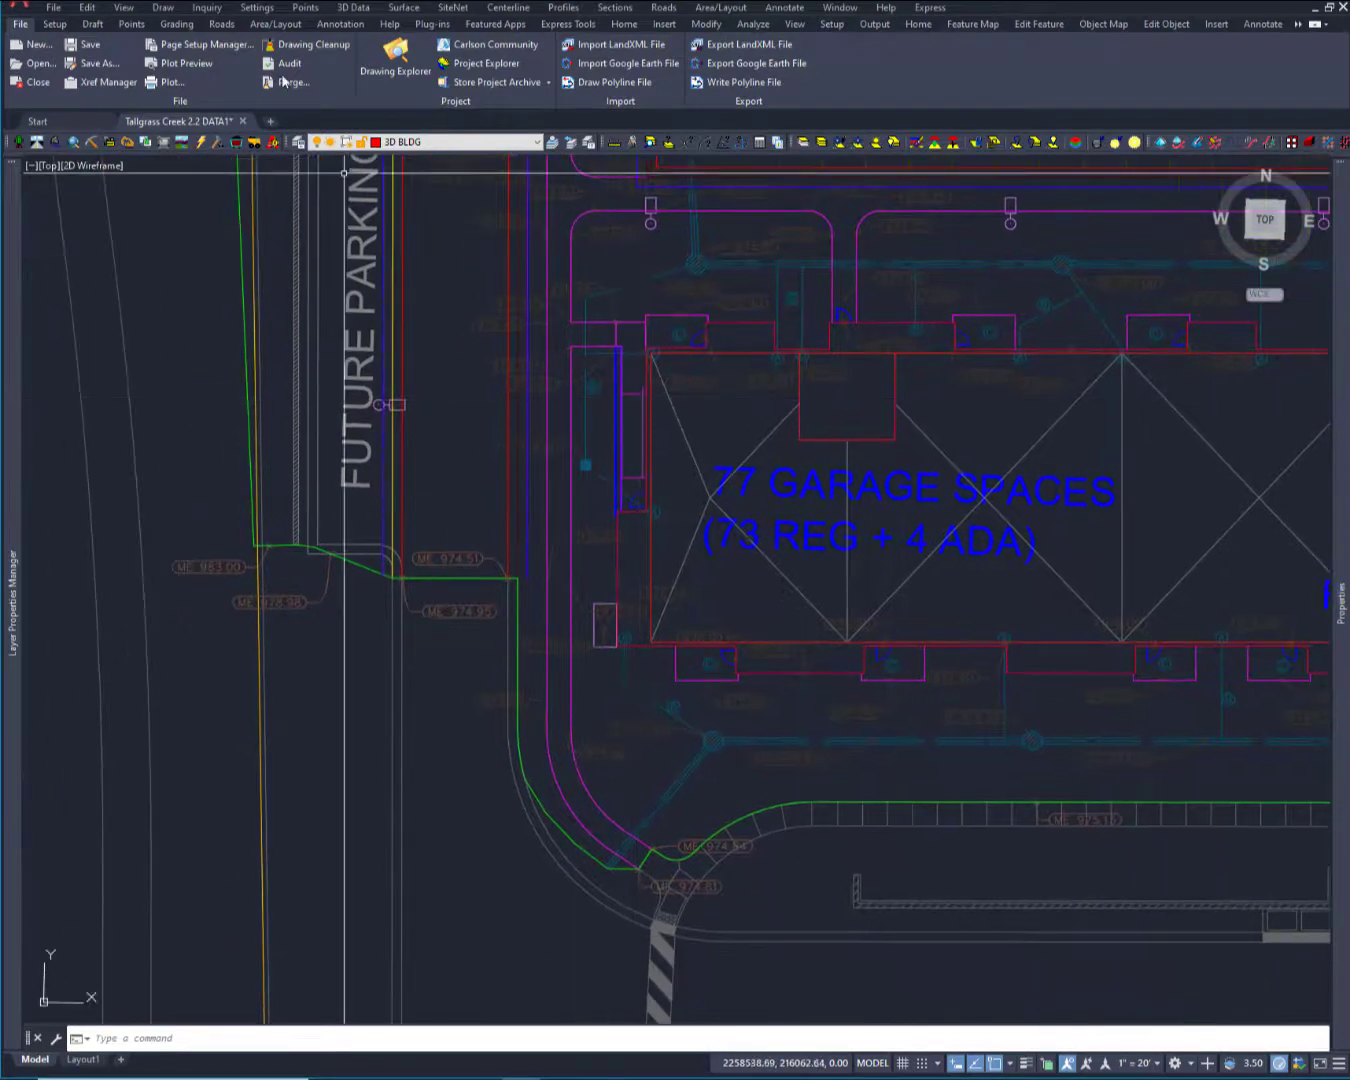
click(362, 10)
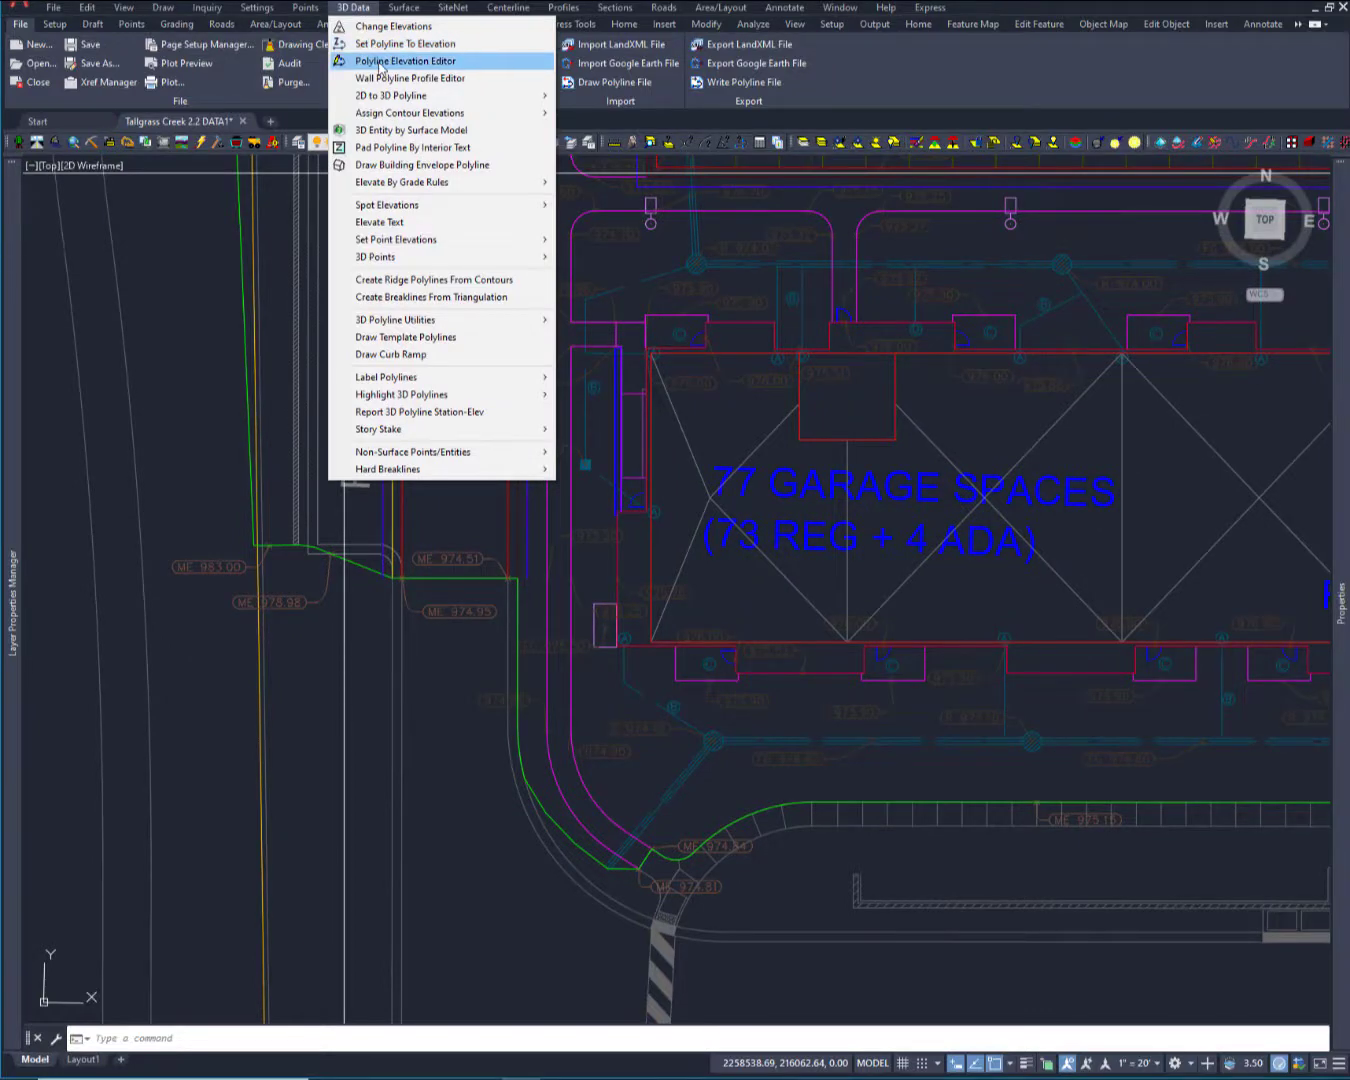
click(381, 63)
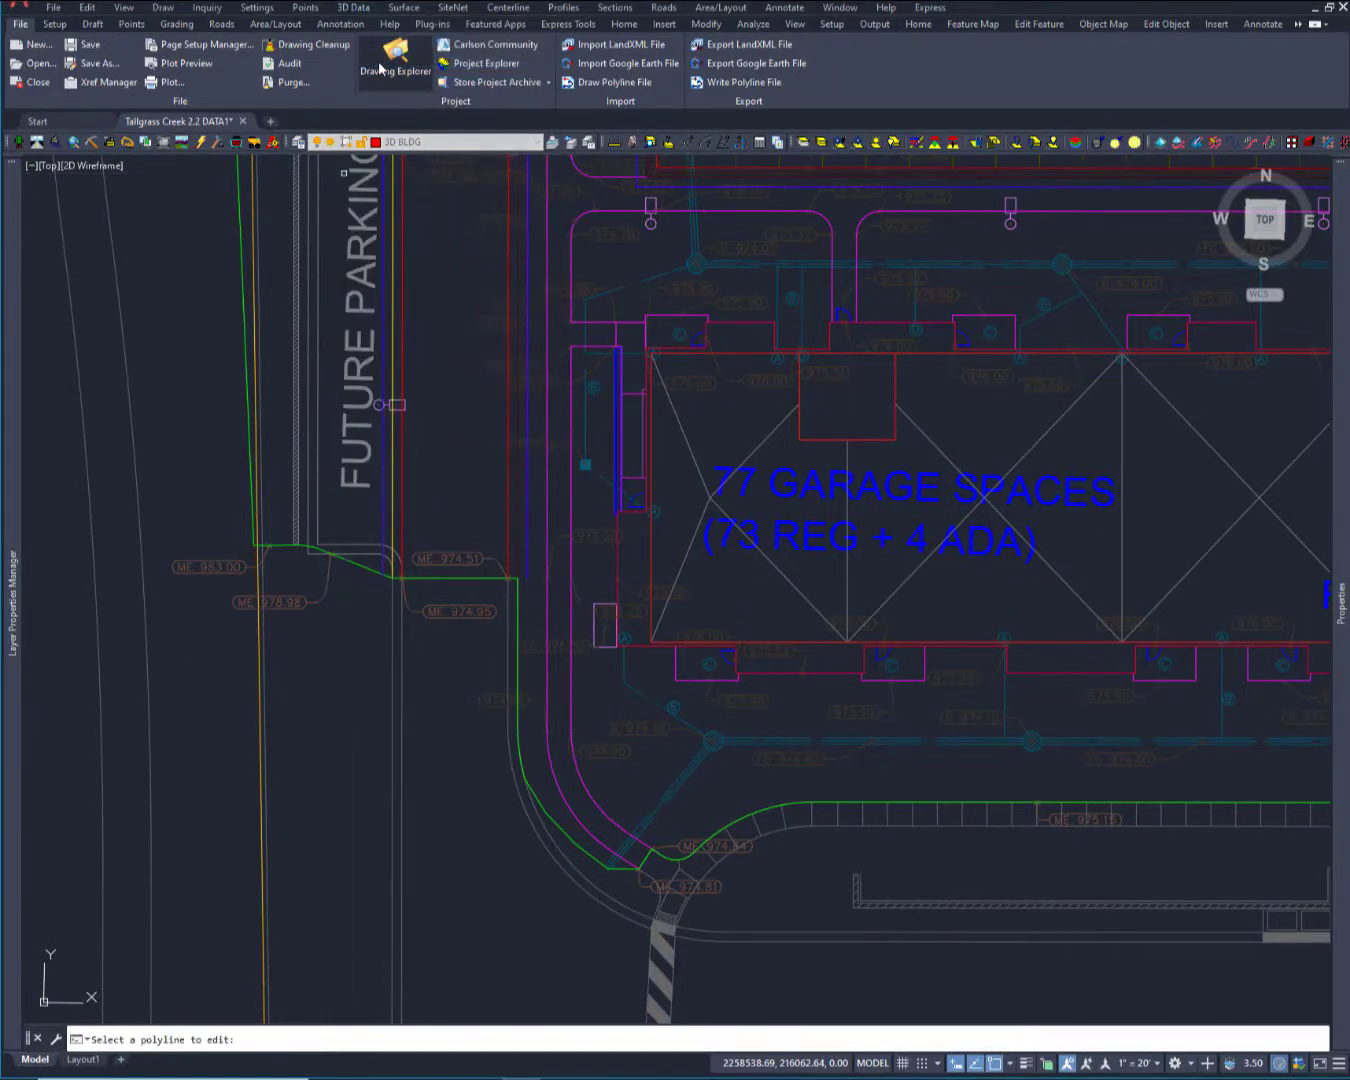
click(511, 426)
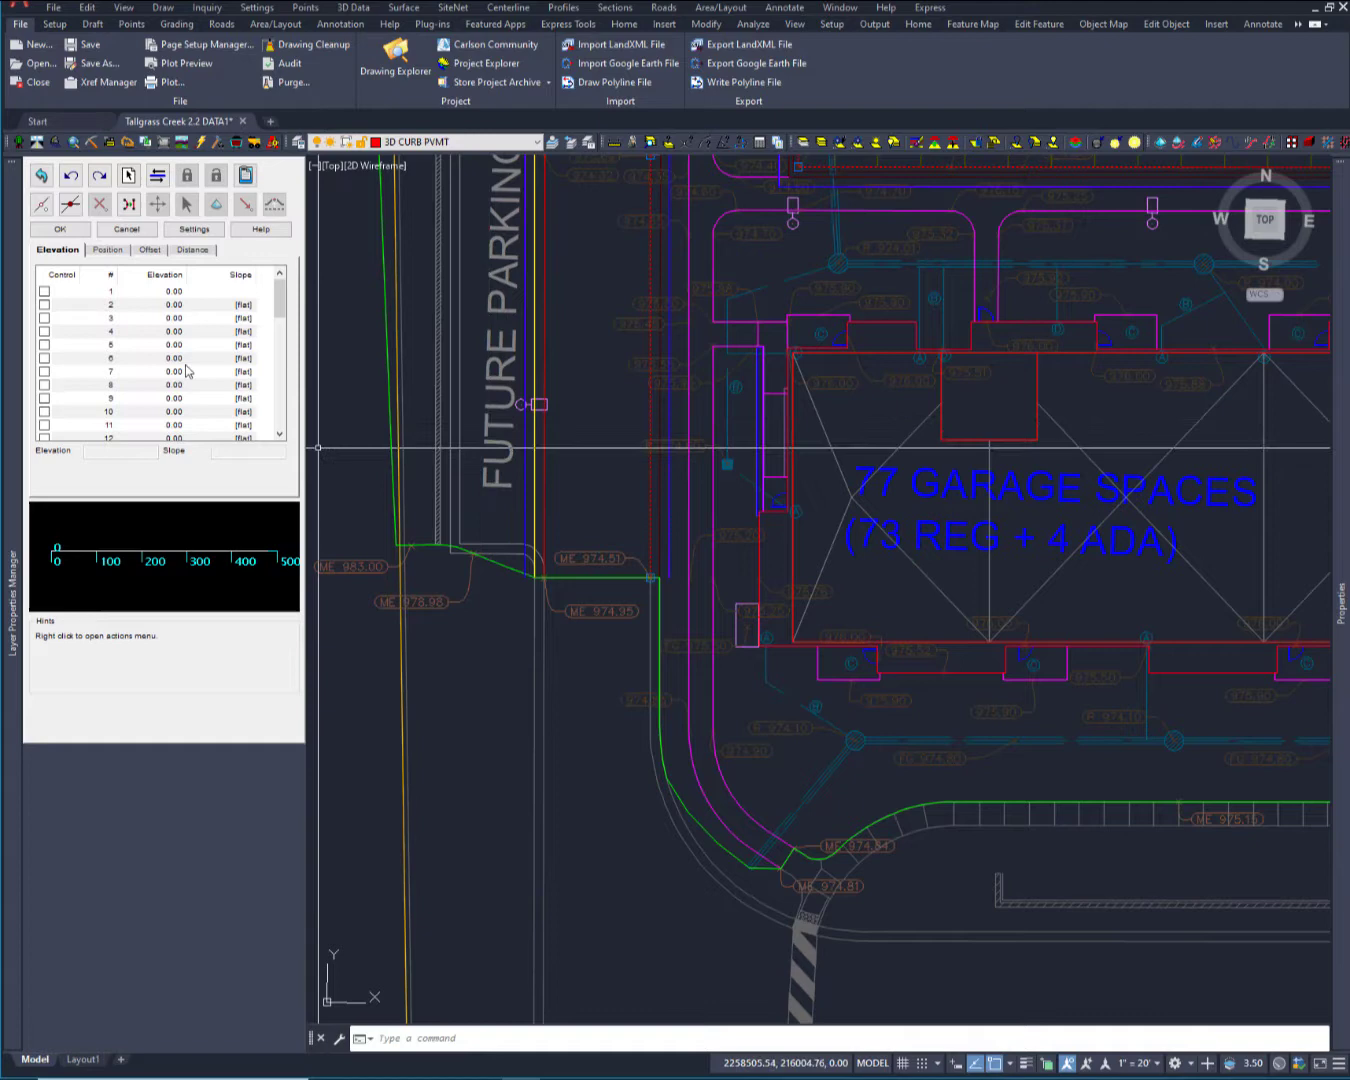
Open the editor's Settings dialog and keep slope mode on Slope percent.
click(197, 230)
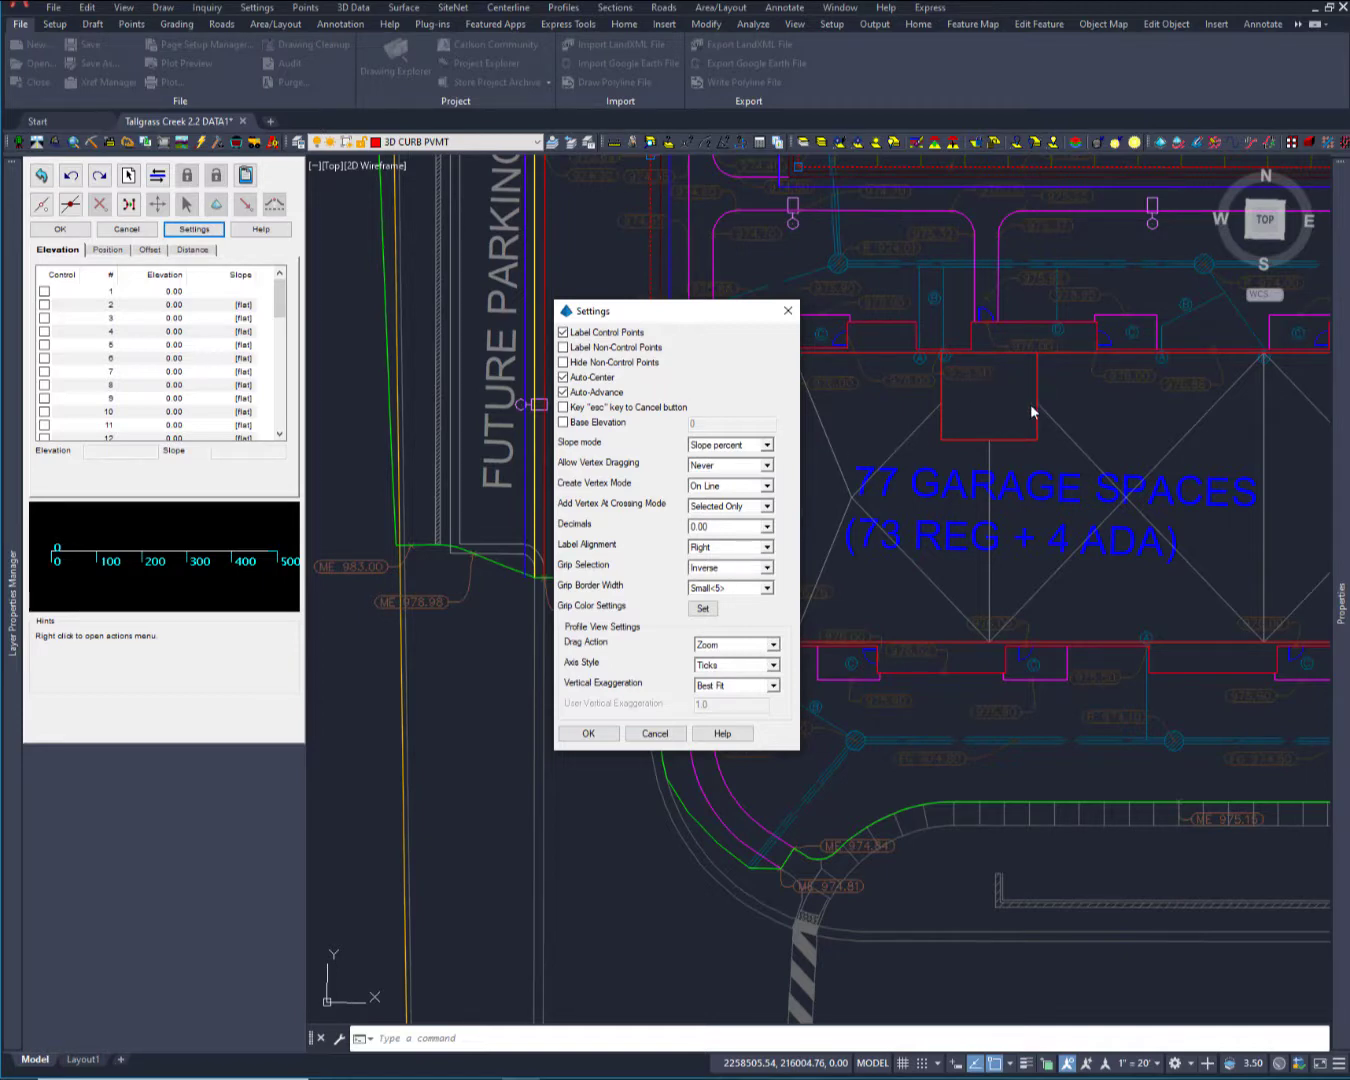
click(766, 446)
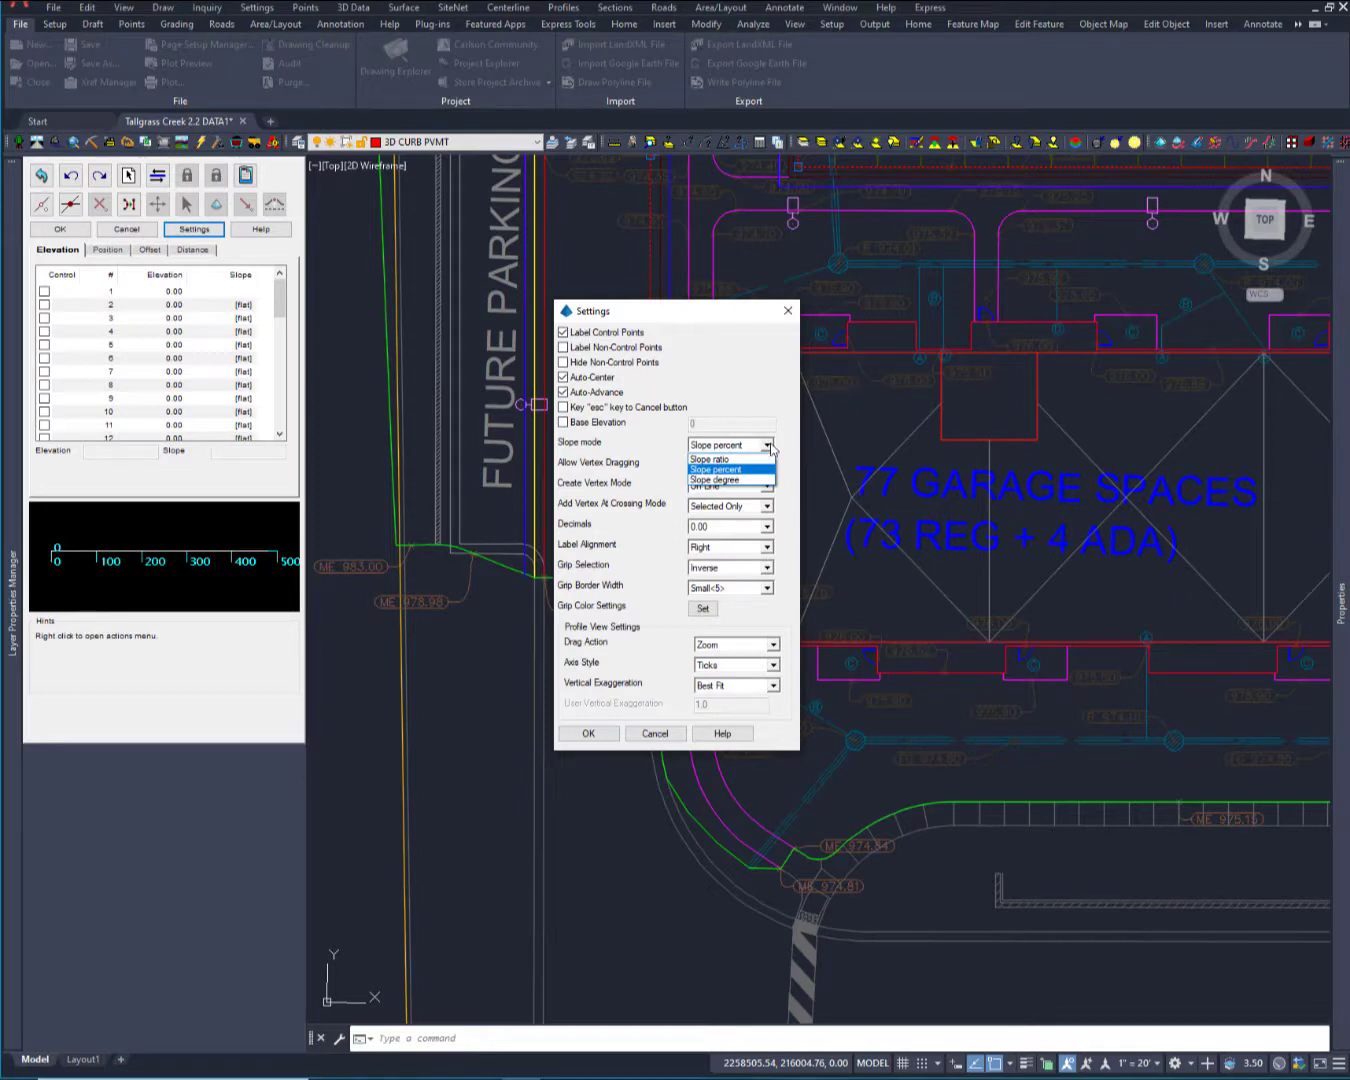
click(768, 446)
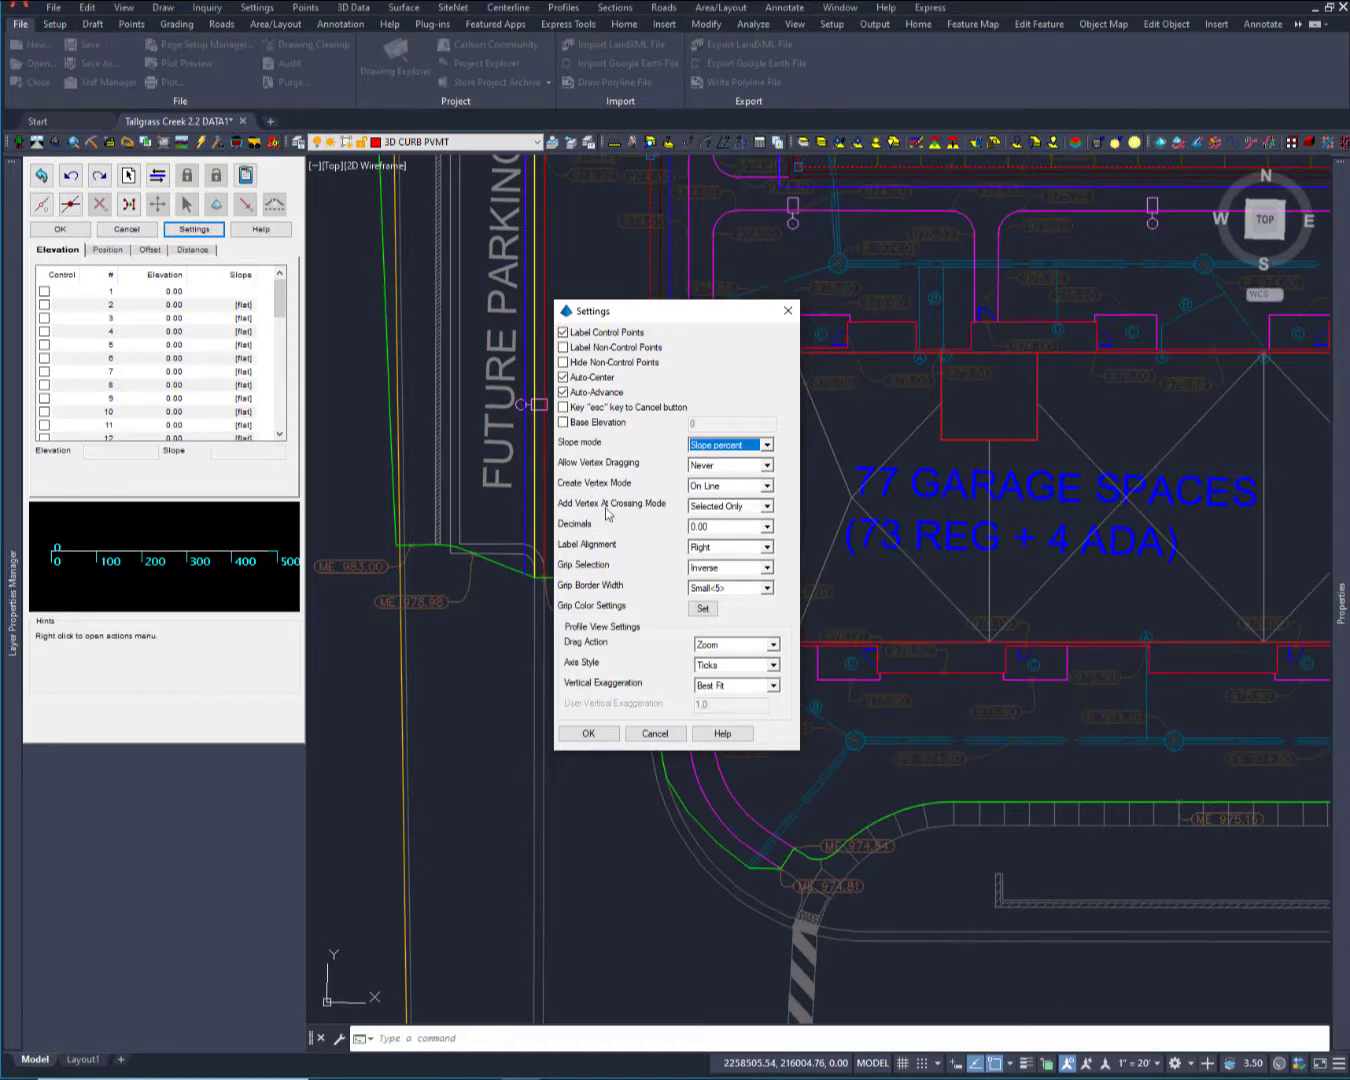
Keep Add Vertex At Crossing Mode on Selected Only and close Settings with OK.
click(767, 507)
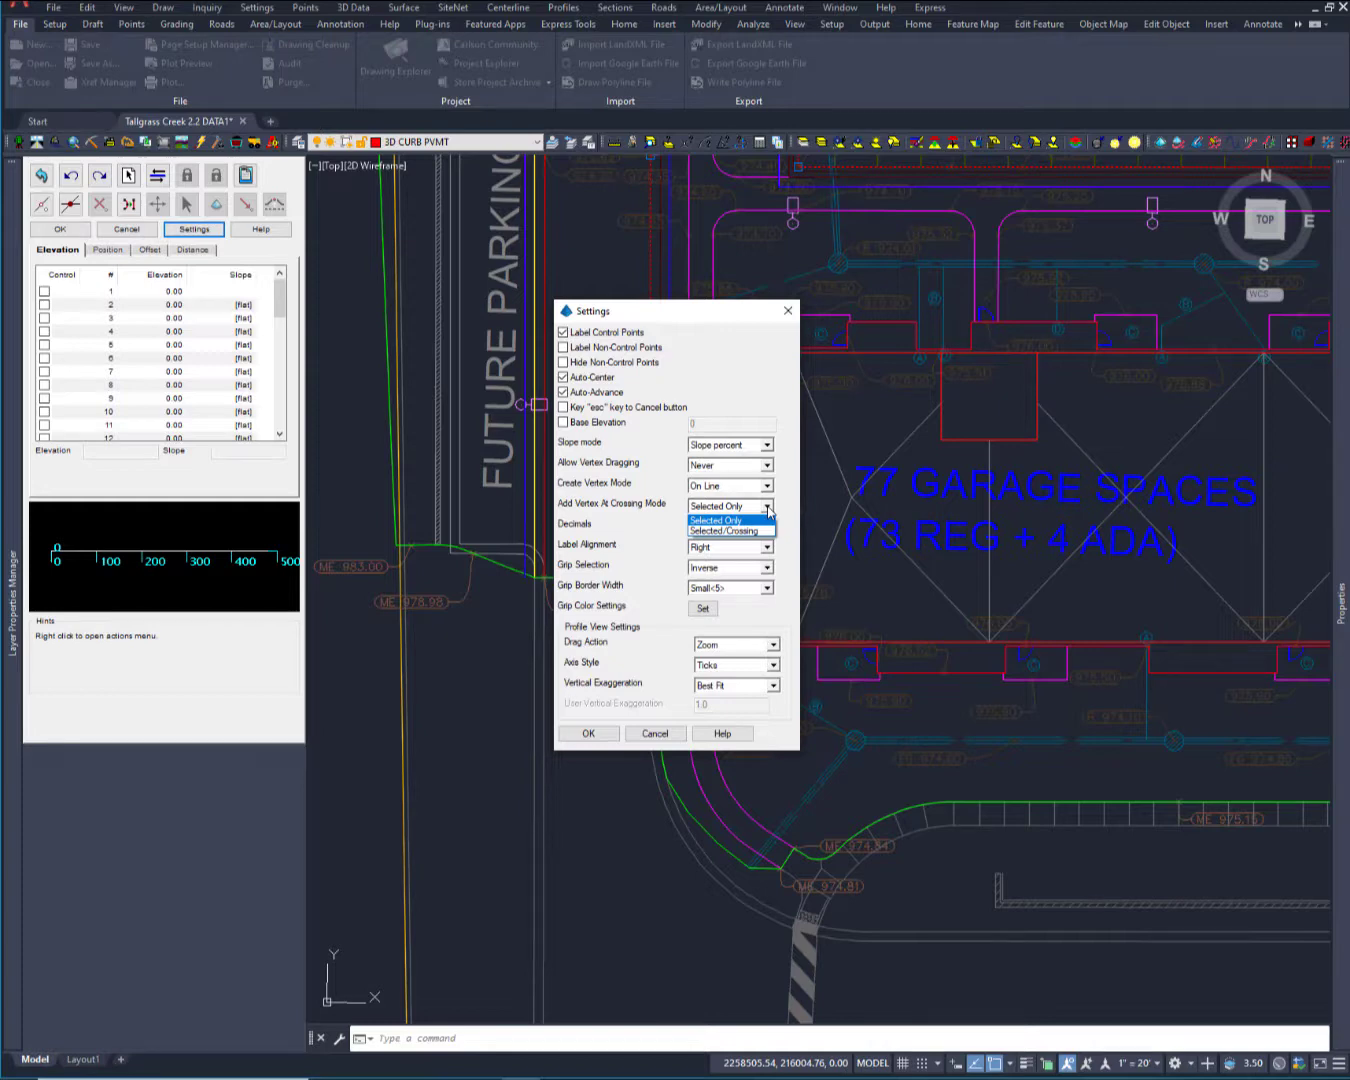
click(768, 510)
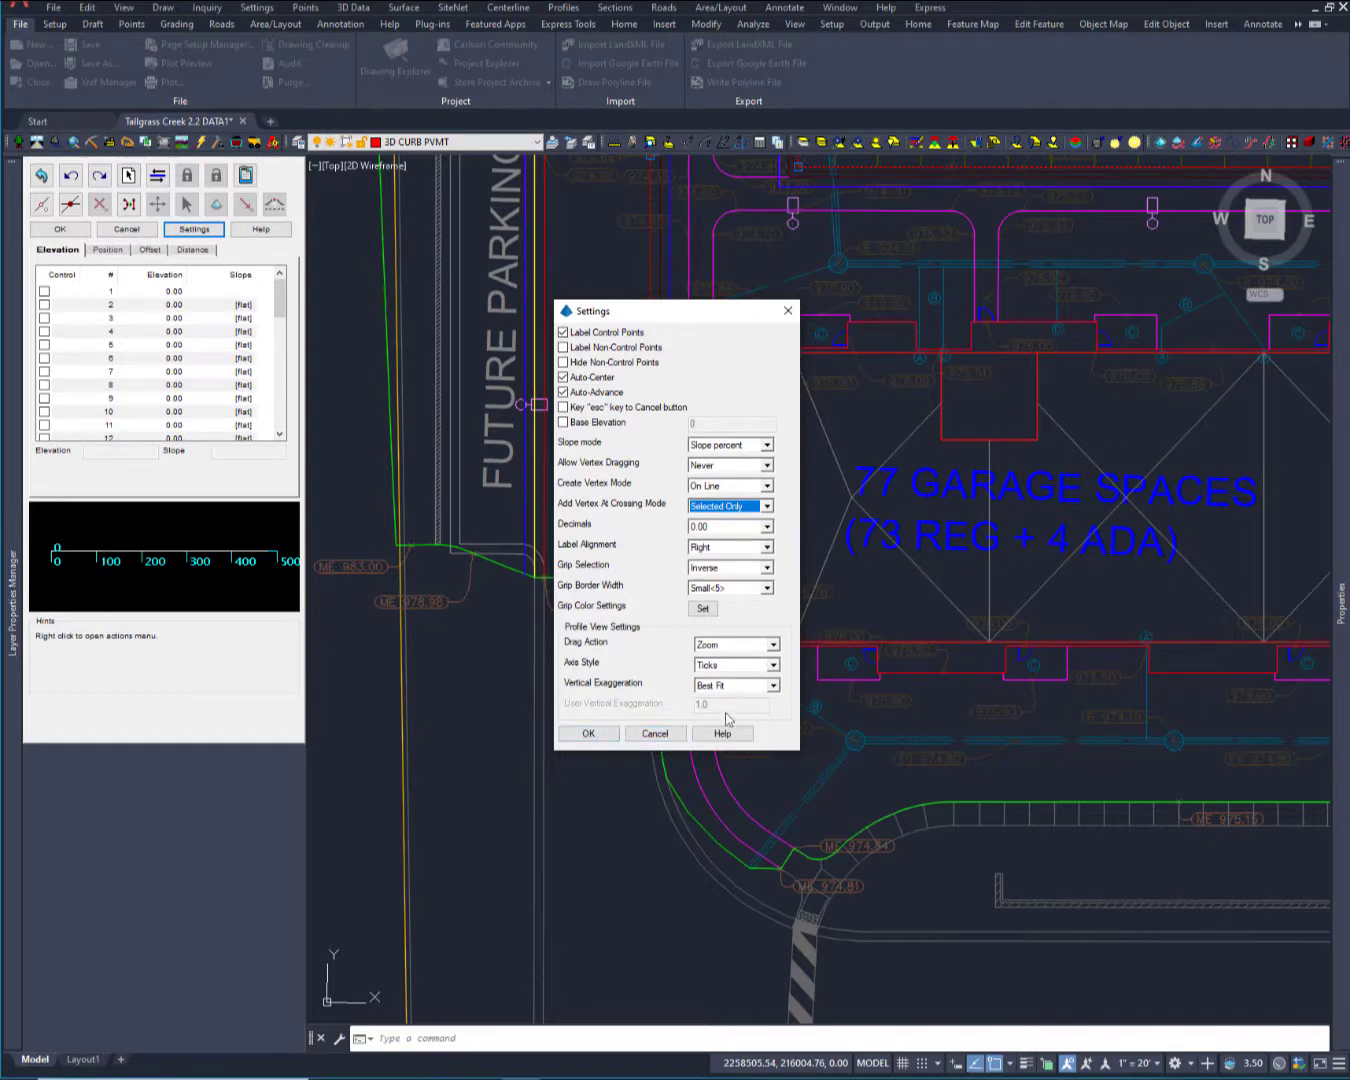
click(590, 735)
mouse_move(28, 222)
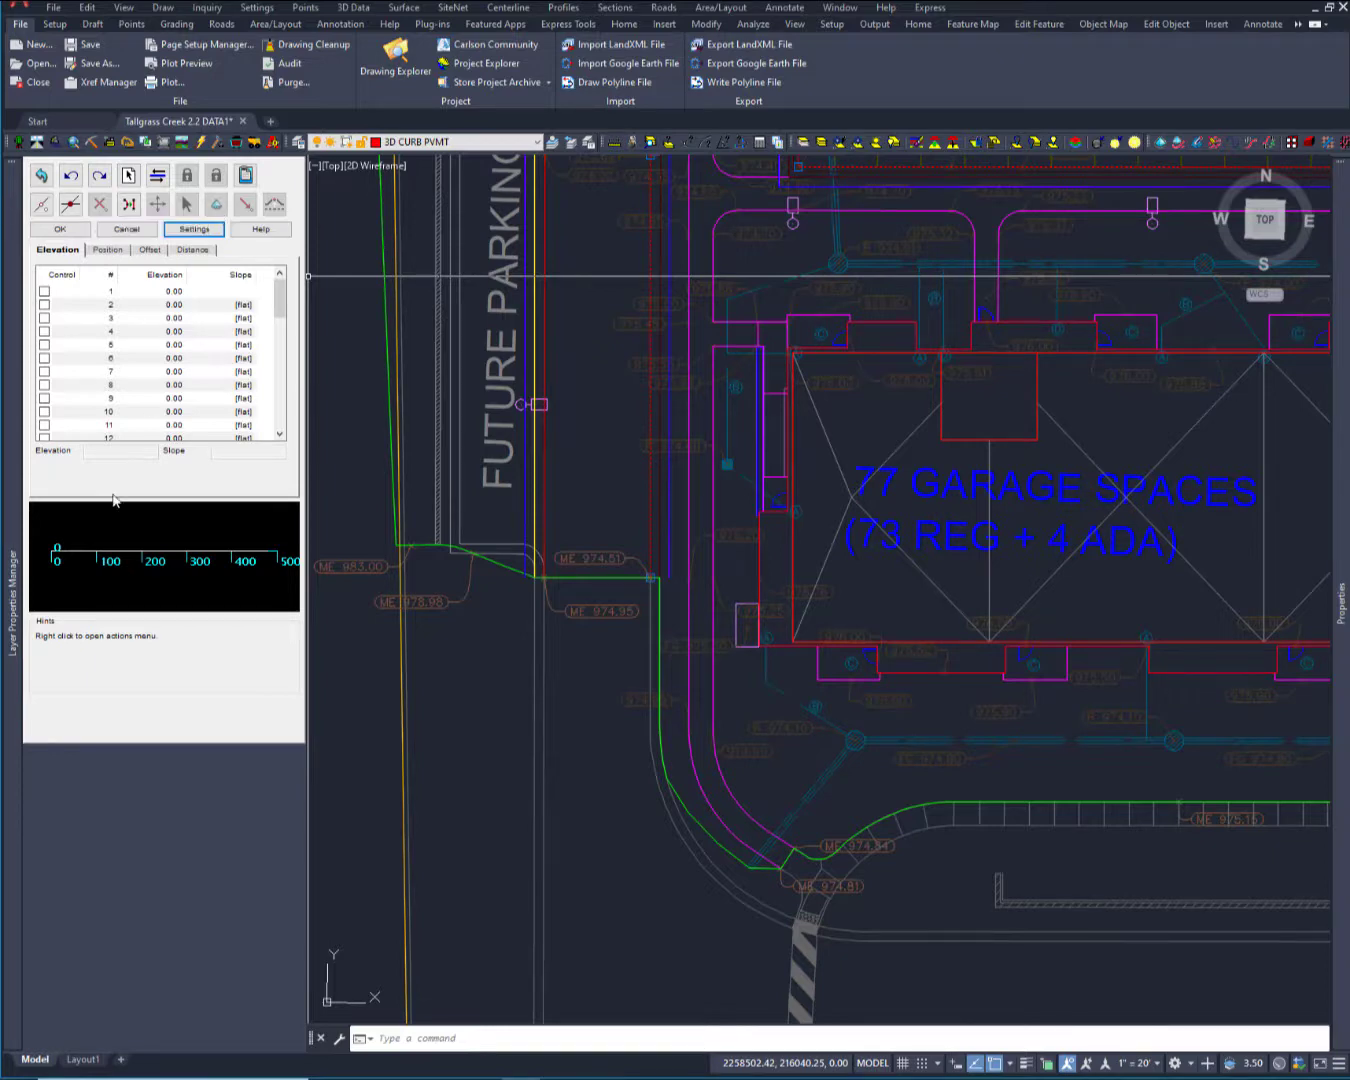
Step through curb vertices 1 to 4 in the Elevation table, locating each on the drawing.
mouse_move(283, 303)
mouse_down()
mouse_move(285, 340)
mouse_move(283, 297)
mouse_up()
click(127, 296)
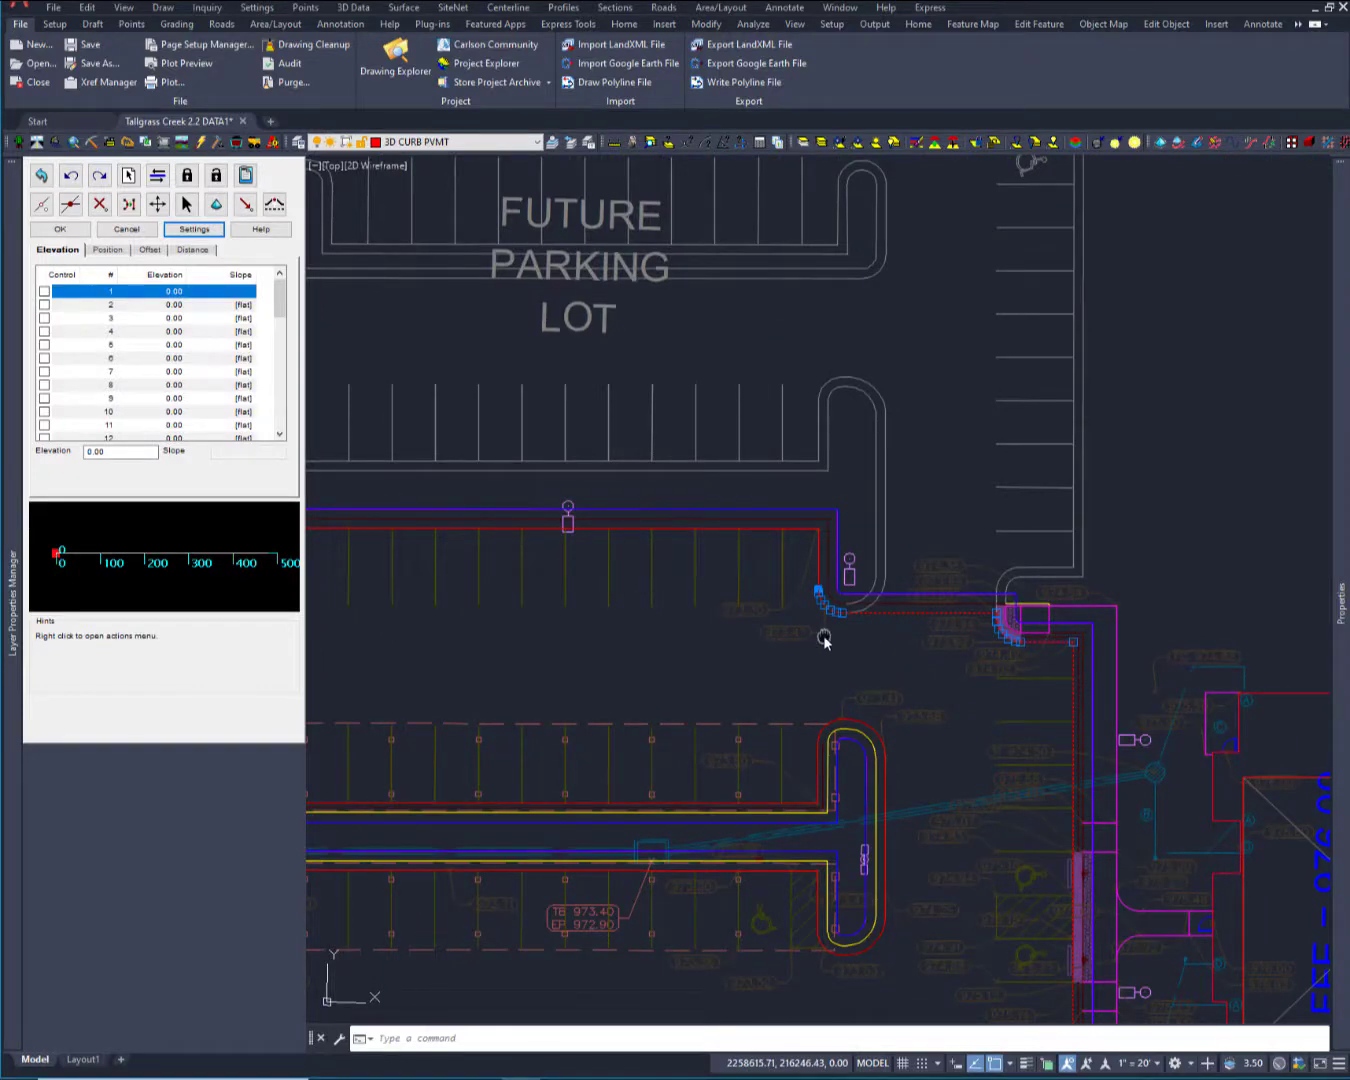
mouse_move(822, 633)
middle_down()
mouse_move(697, 464)
mouse_move(648, 292)
middle_up()
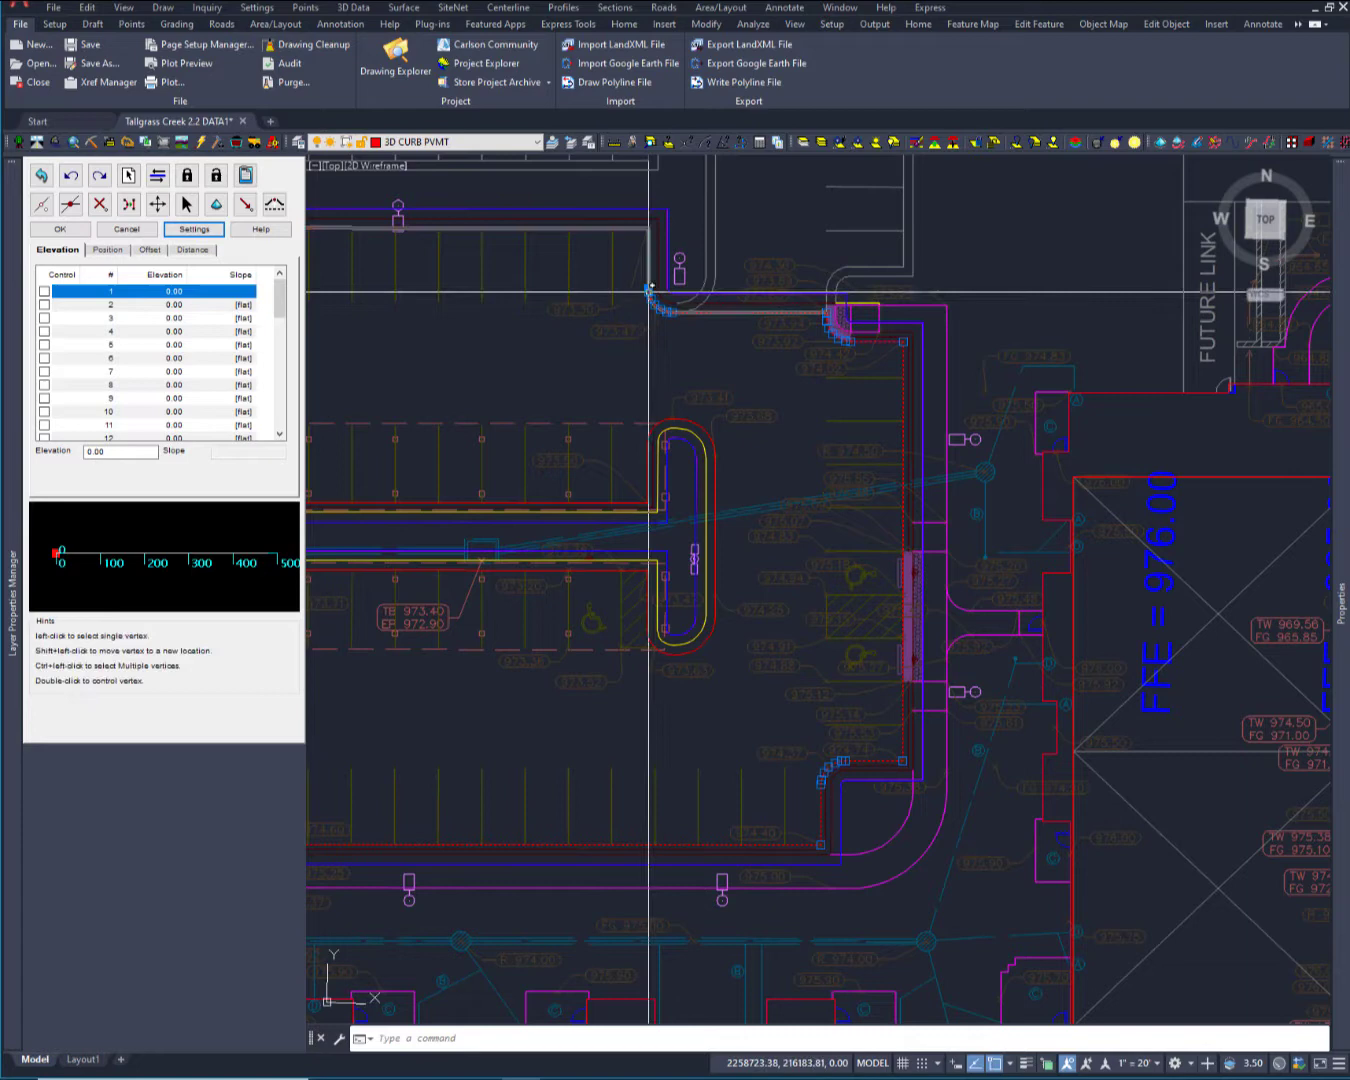
click(149, 305)
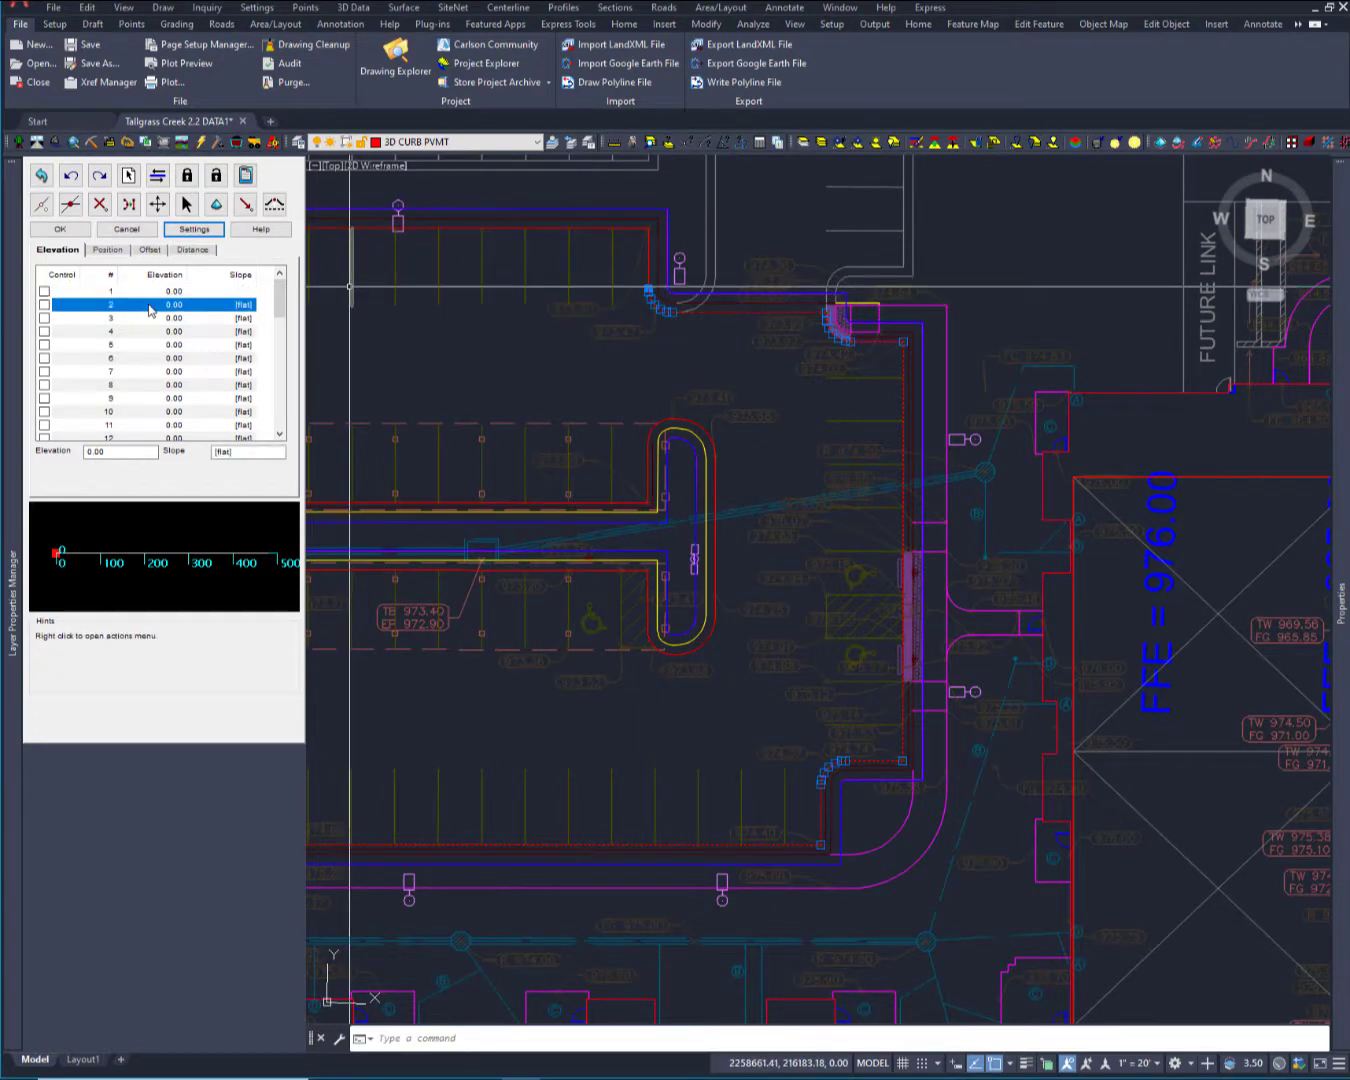
click(142, 317)
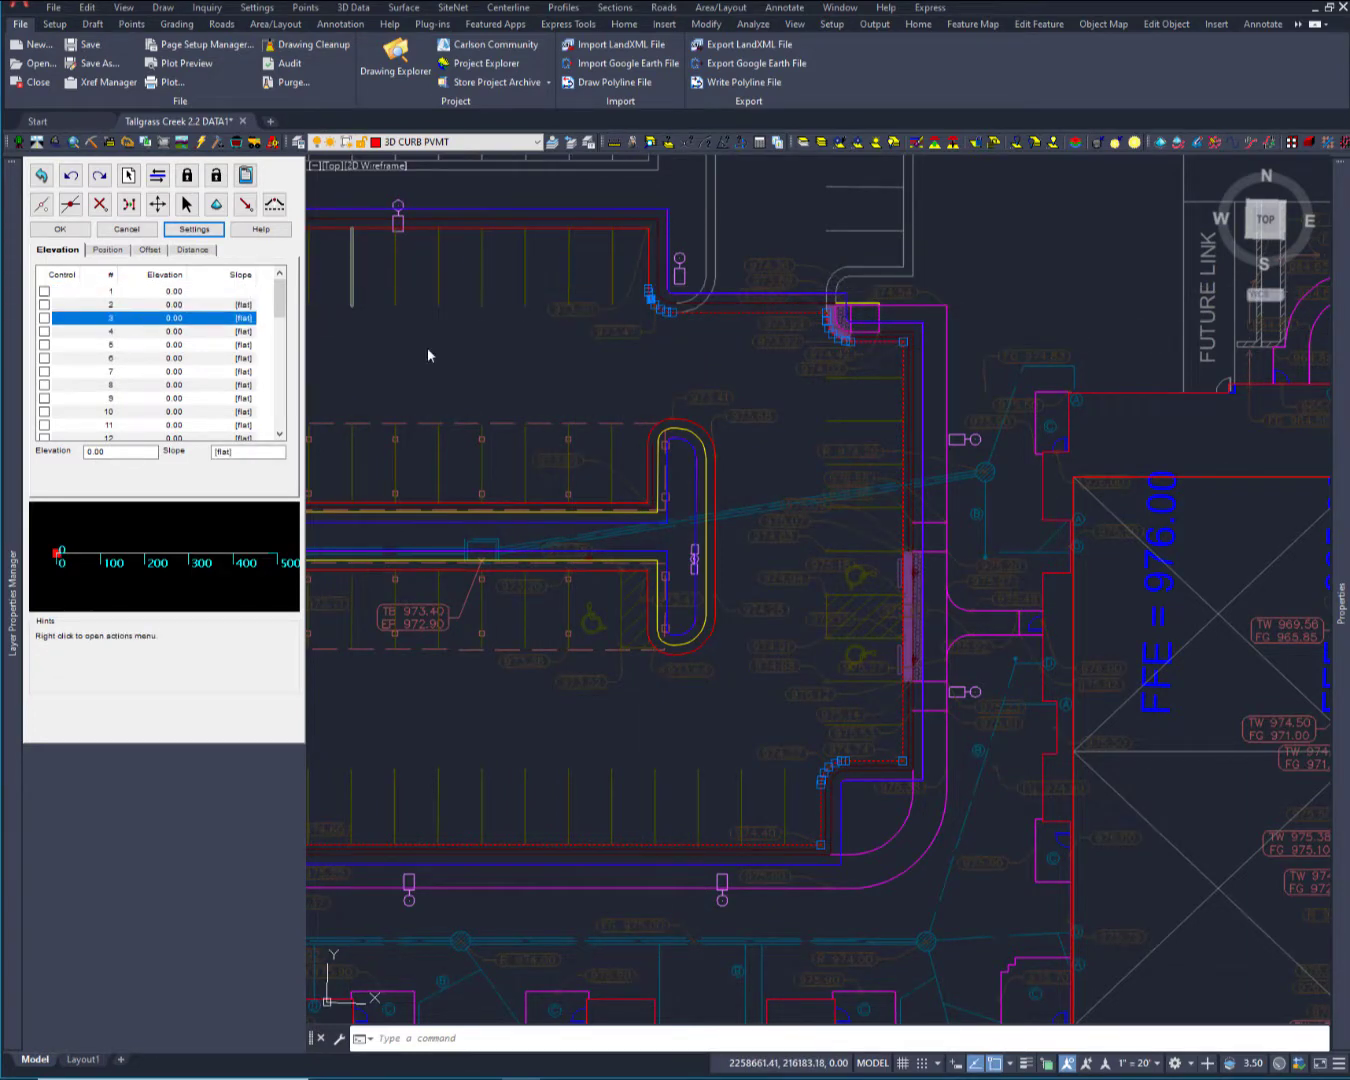
scroll(600, 355, up, 6)
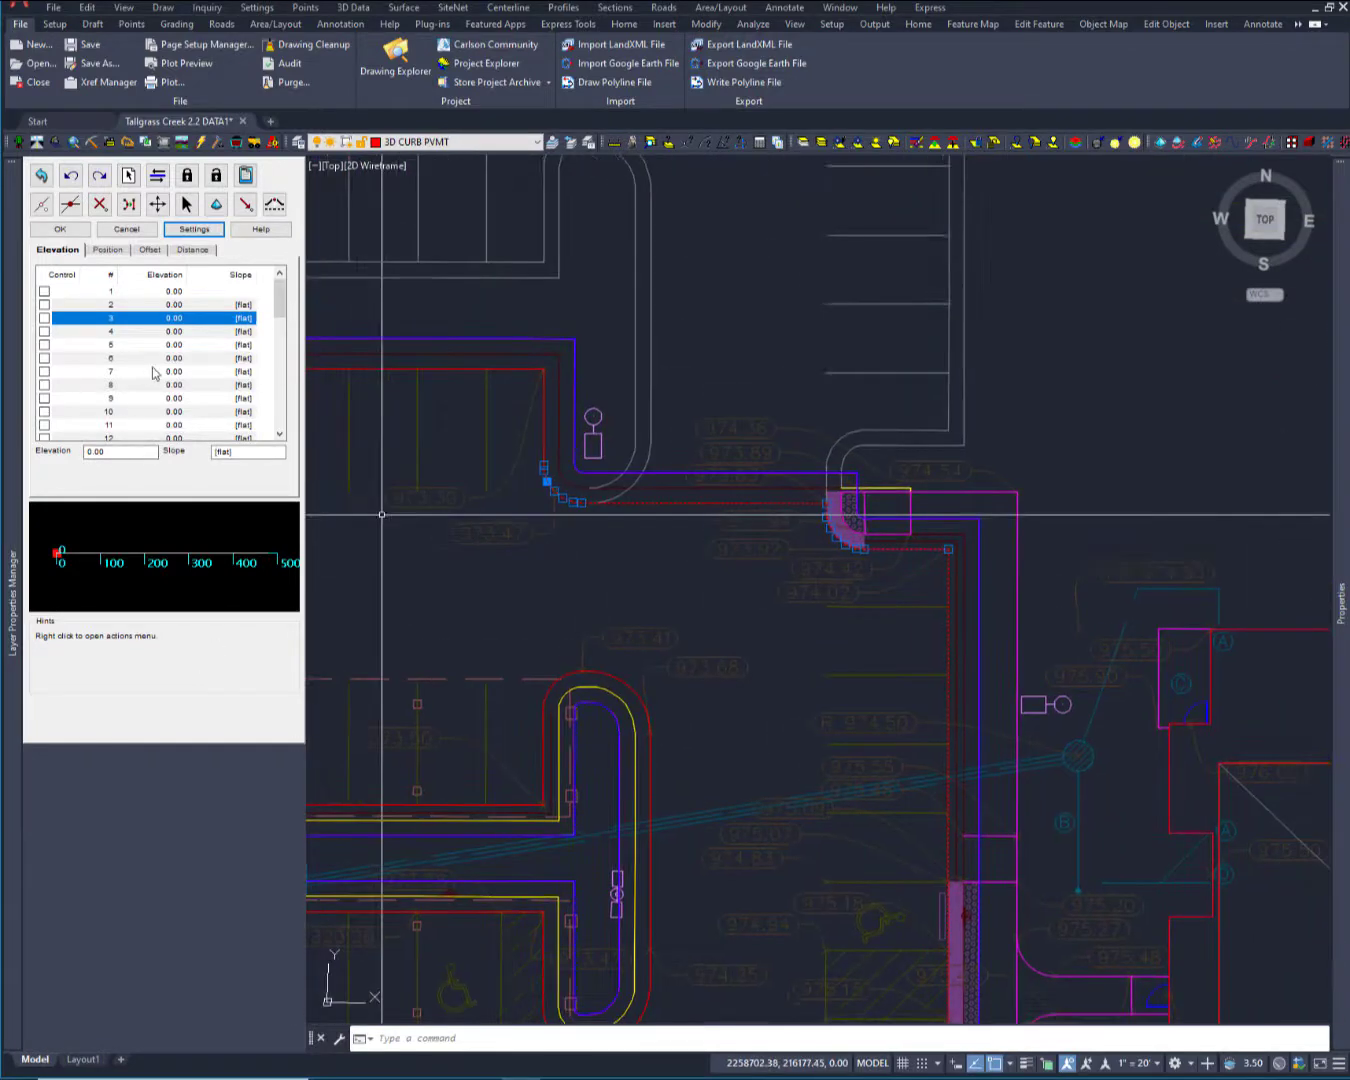
click(198, 335)
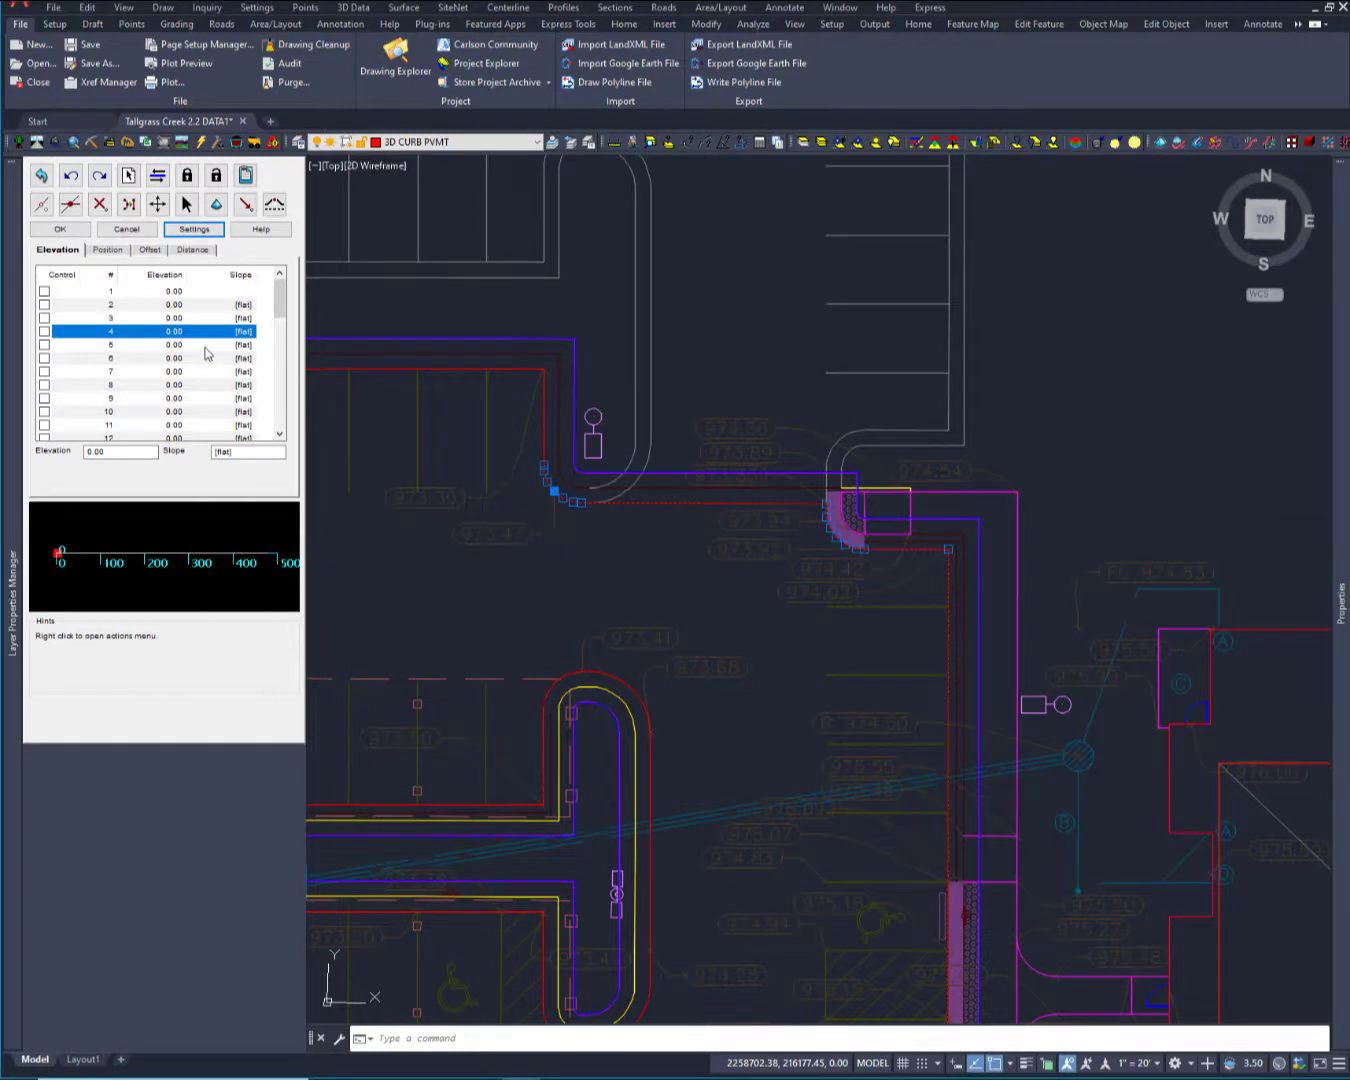
Check vertex 5, then reverse the curb polyline and locate its new first vertex near ME 974.51.
click(207, 345)
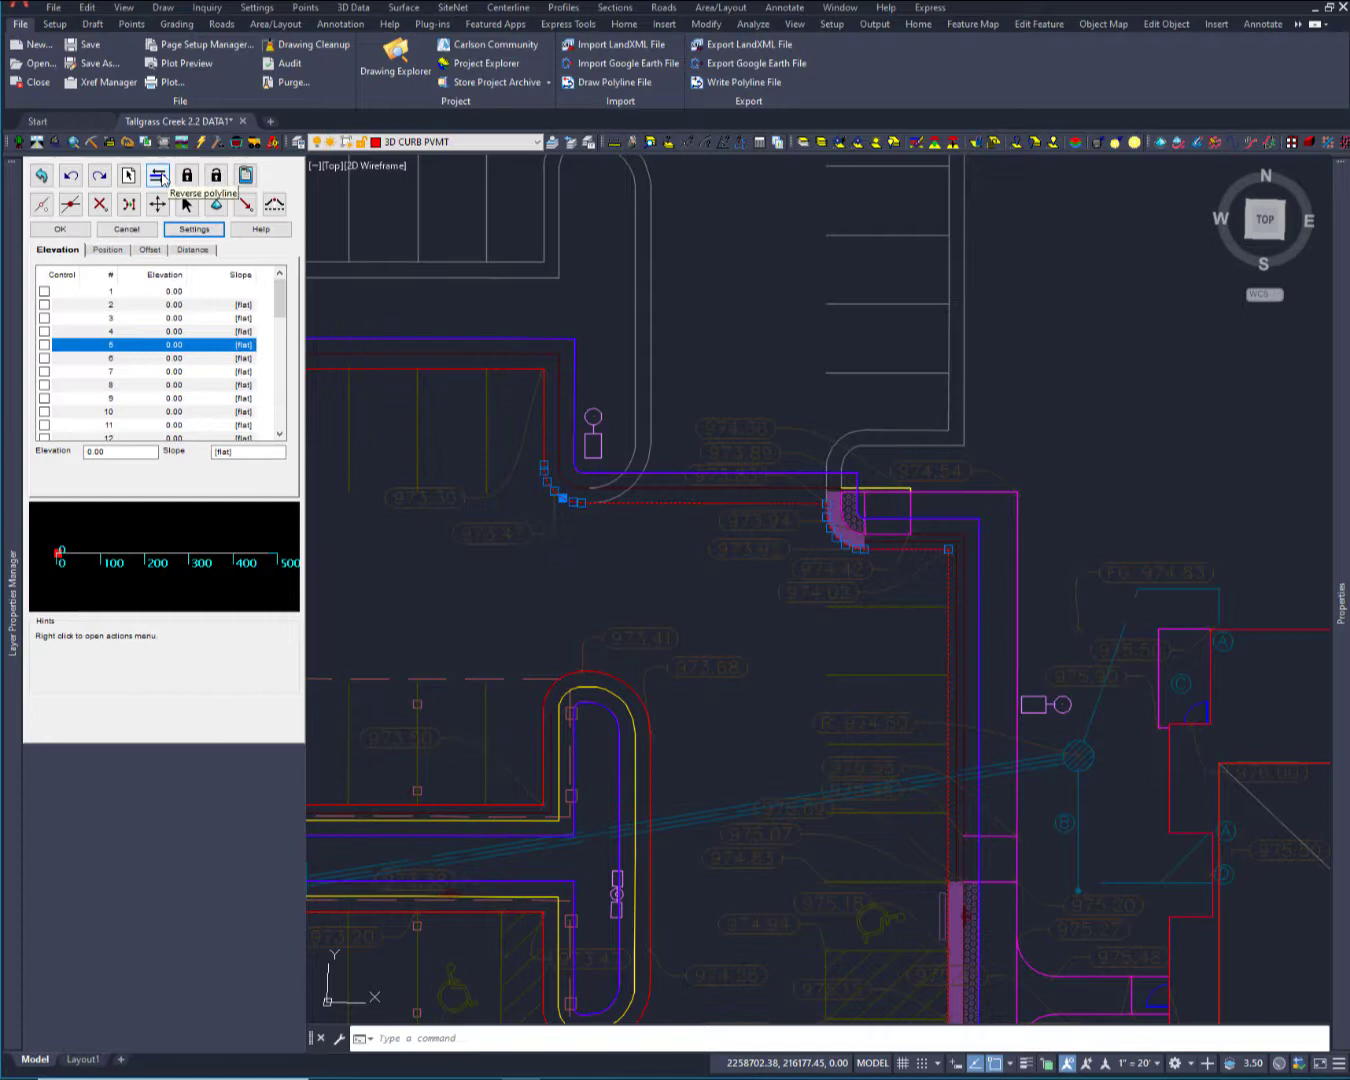
click(161, 177)
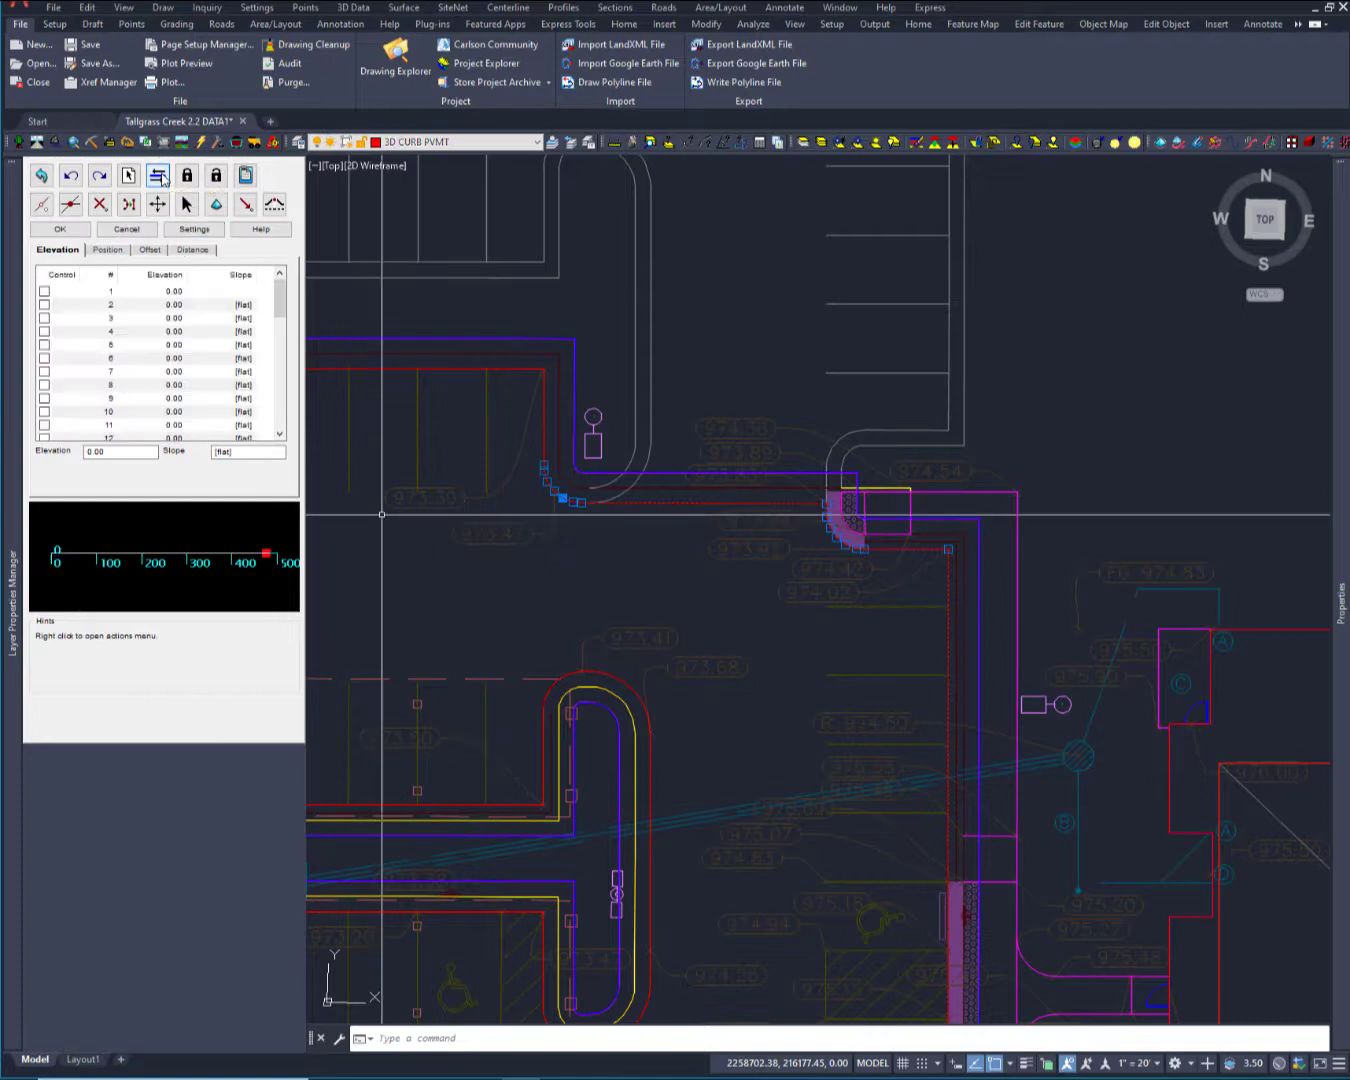
click(166, 290)
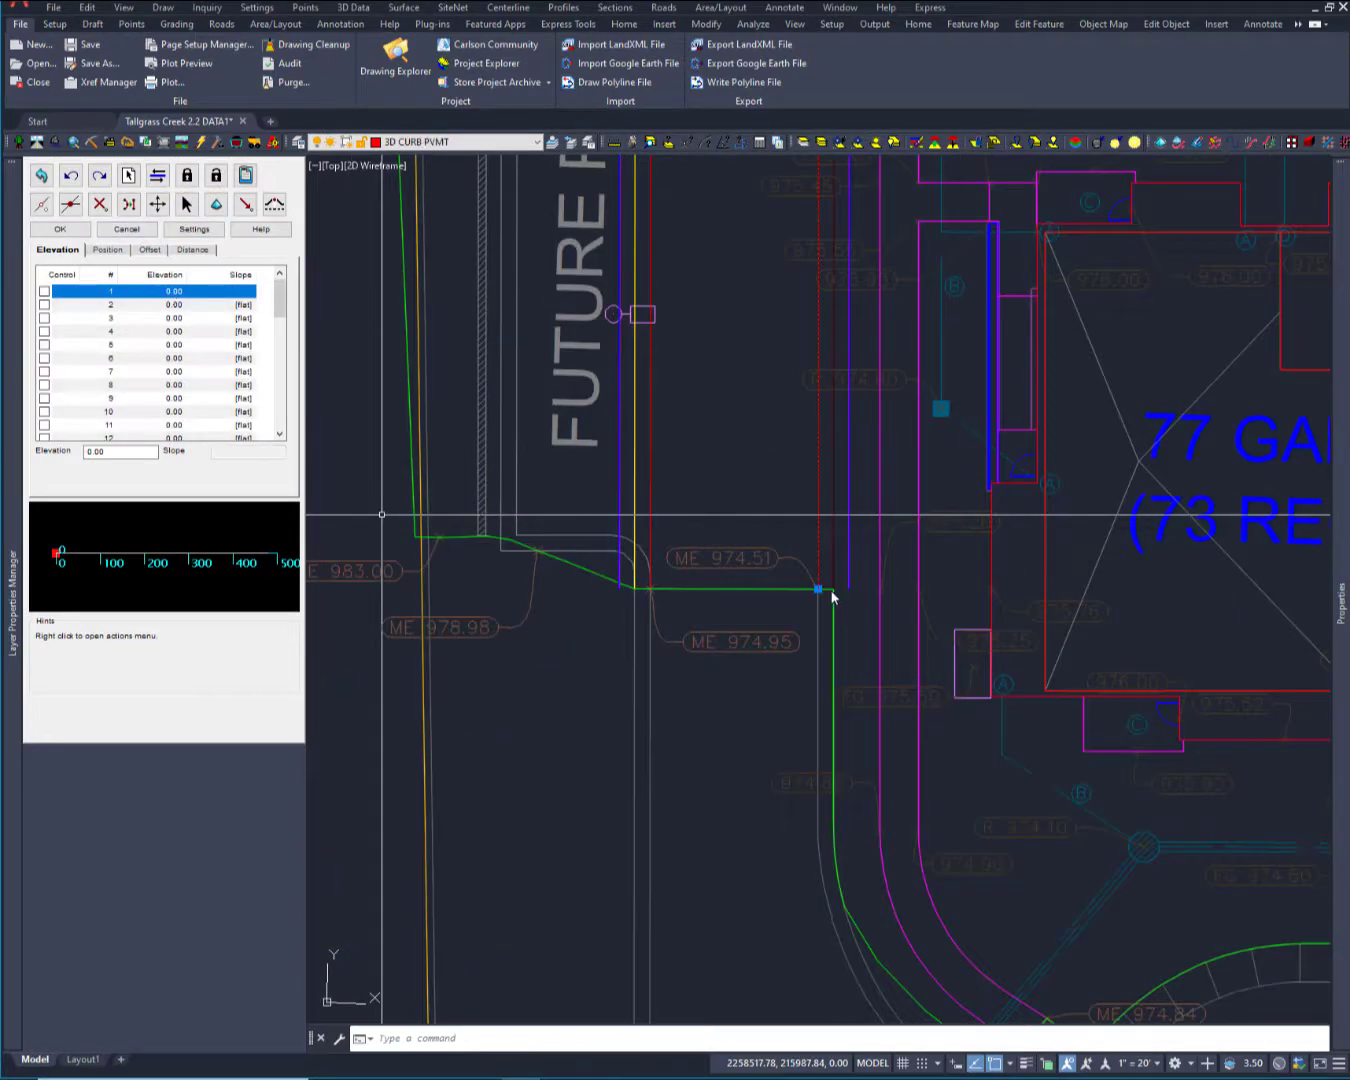
middle_drag(779, 453, 662, 535)
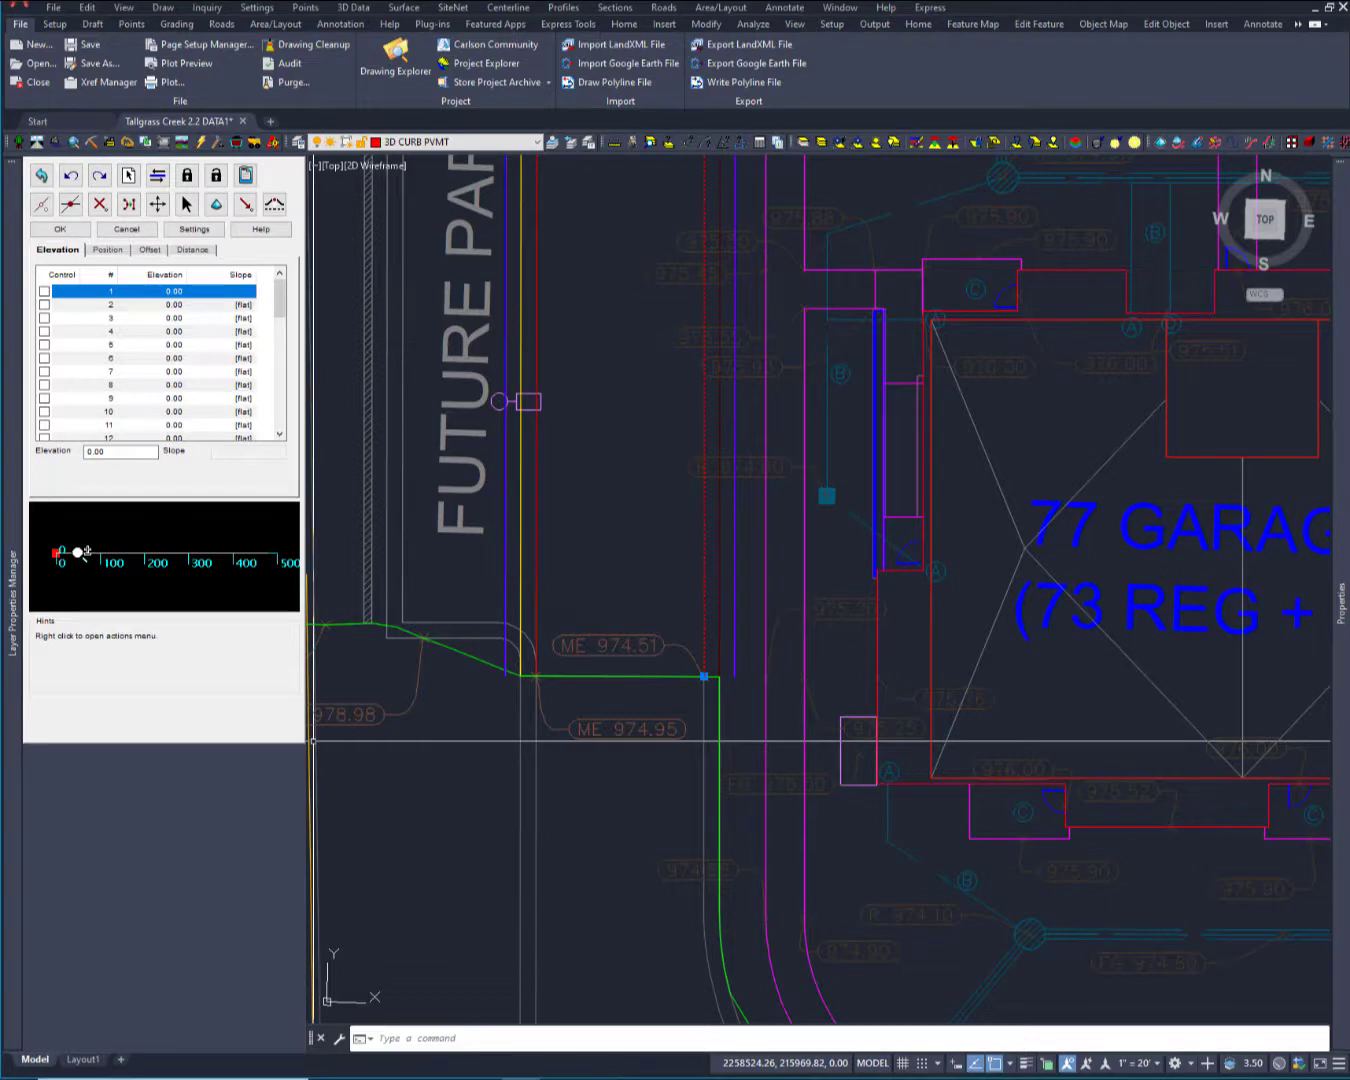
mouse_move(13, 560)
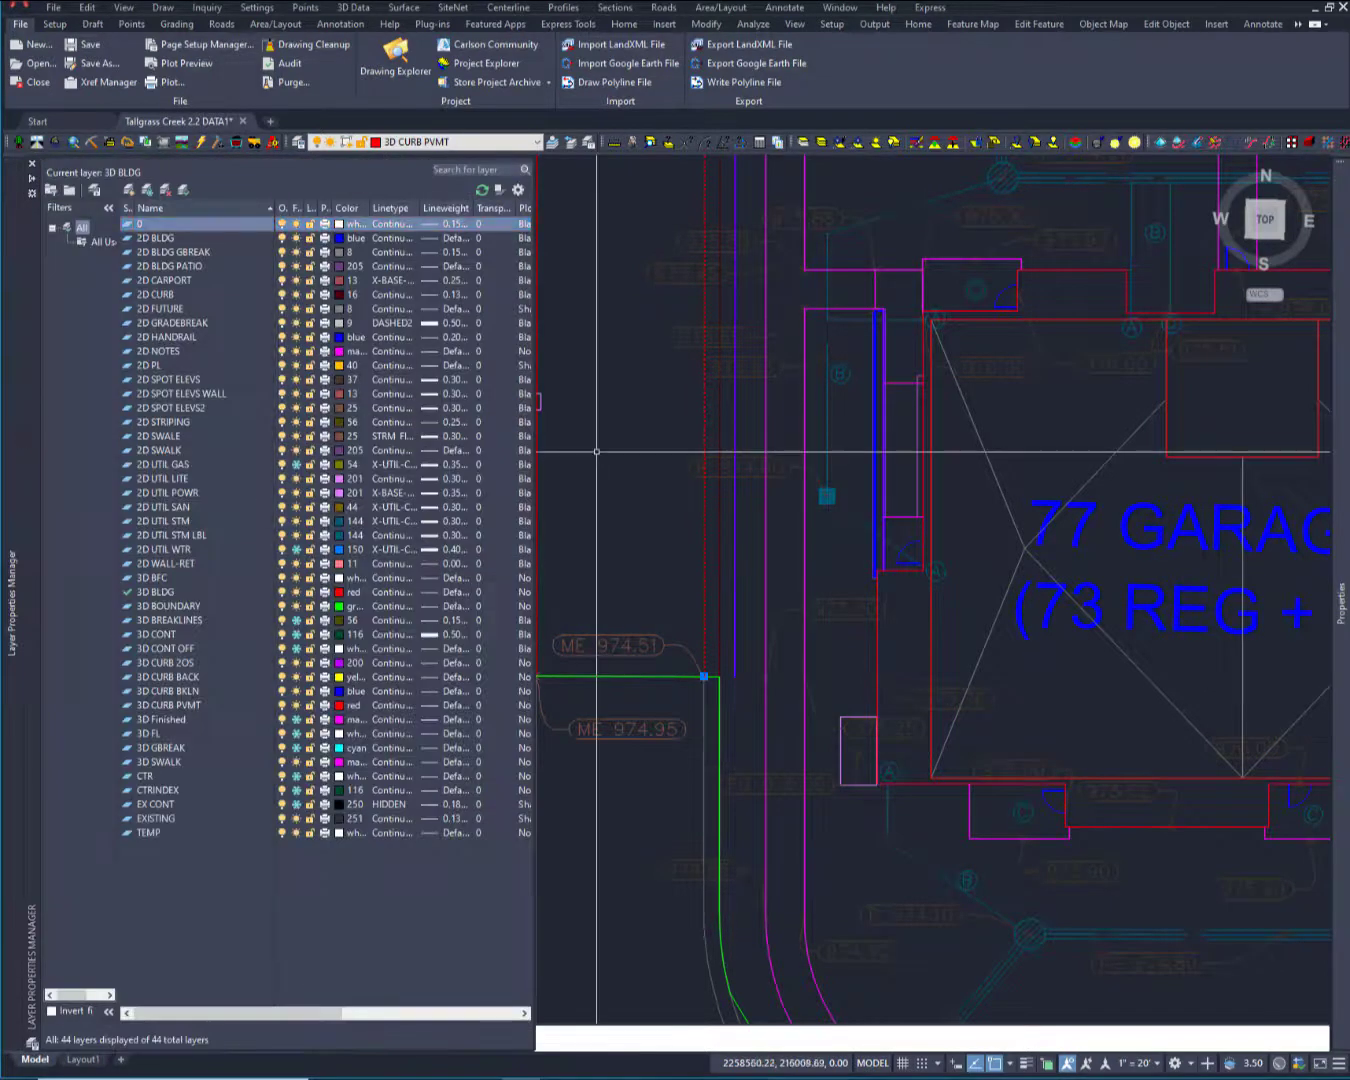
Drop the mistakenly picked leader curve and load the red 3D CURB PVMT polyline instead.
middle_drag(663, 546, 537, 303)
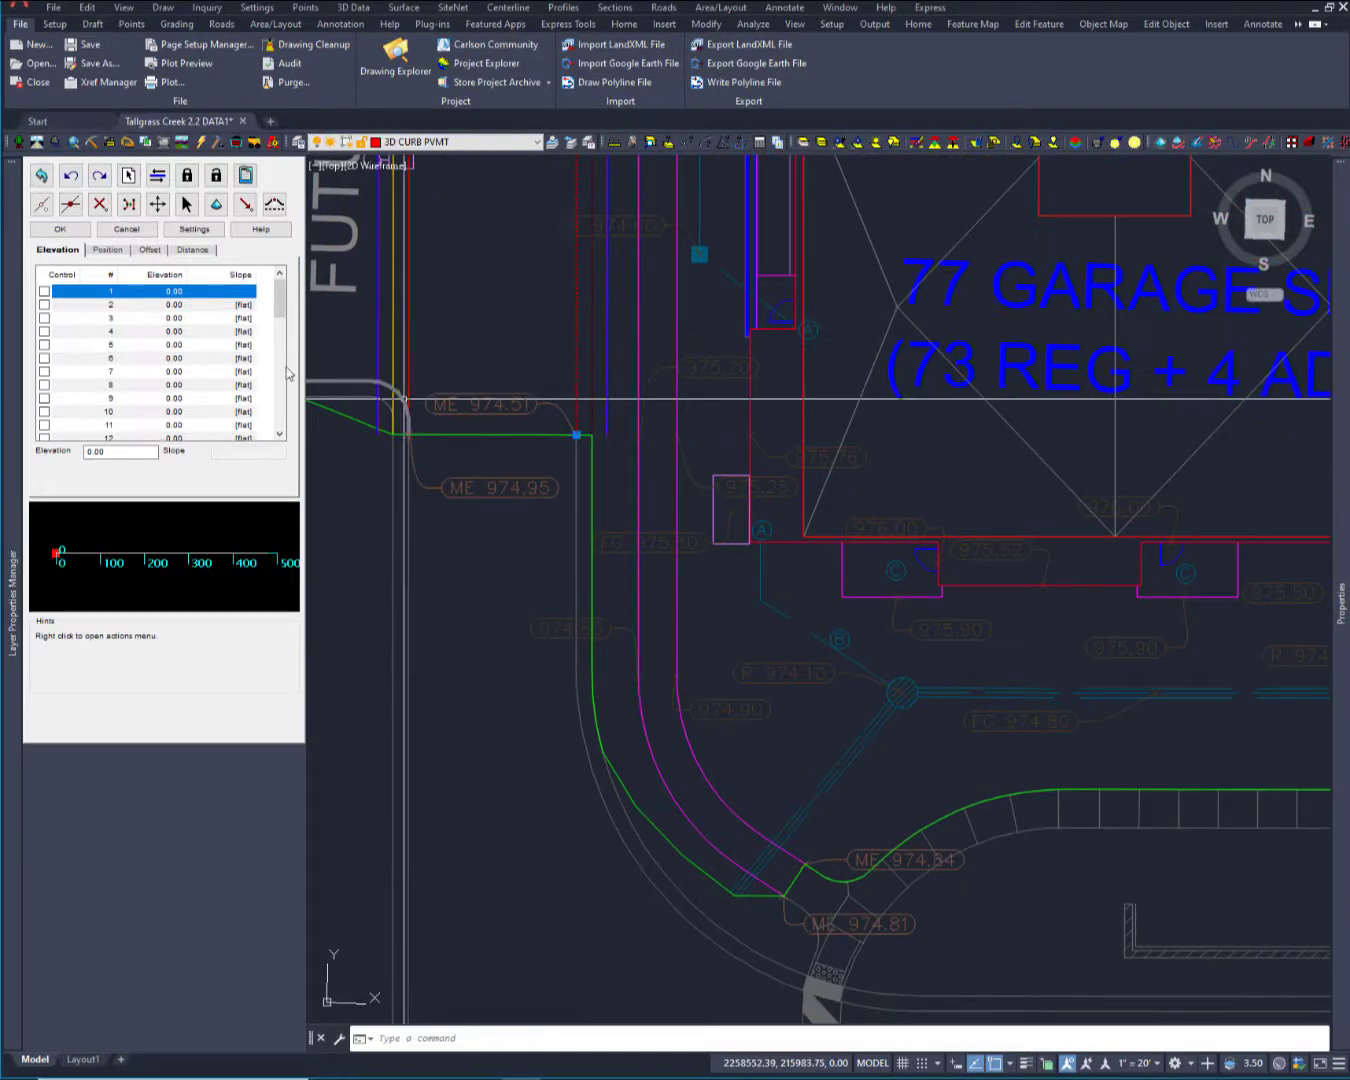
scroll(546, 428, up, 6)
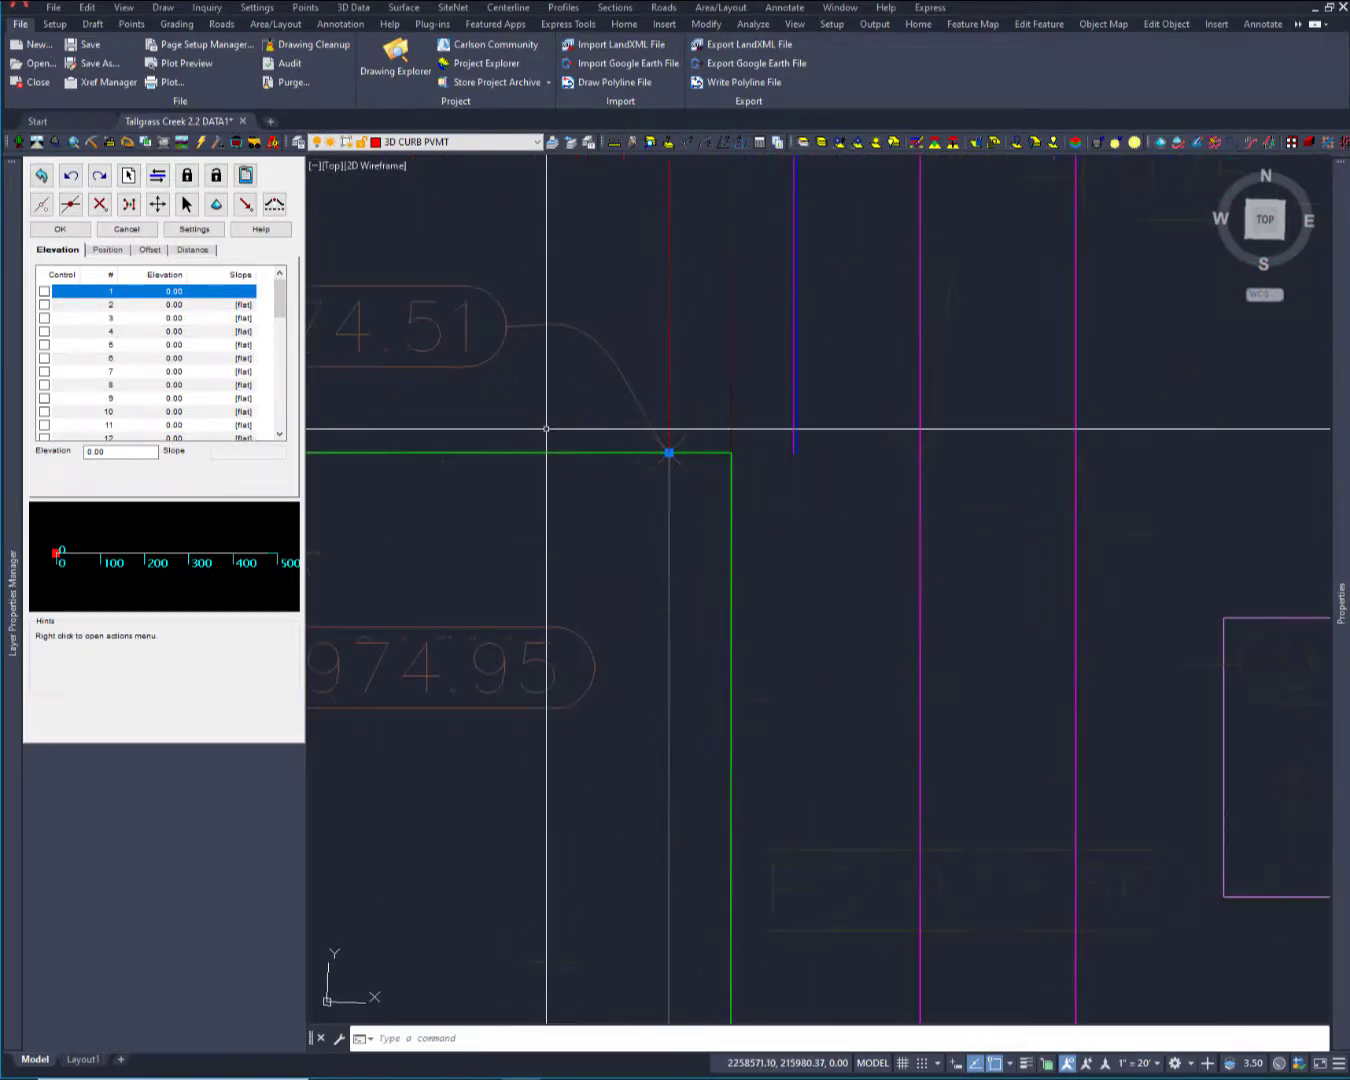
click(648, 418)
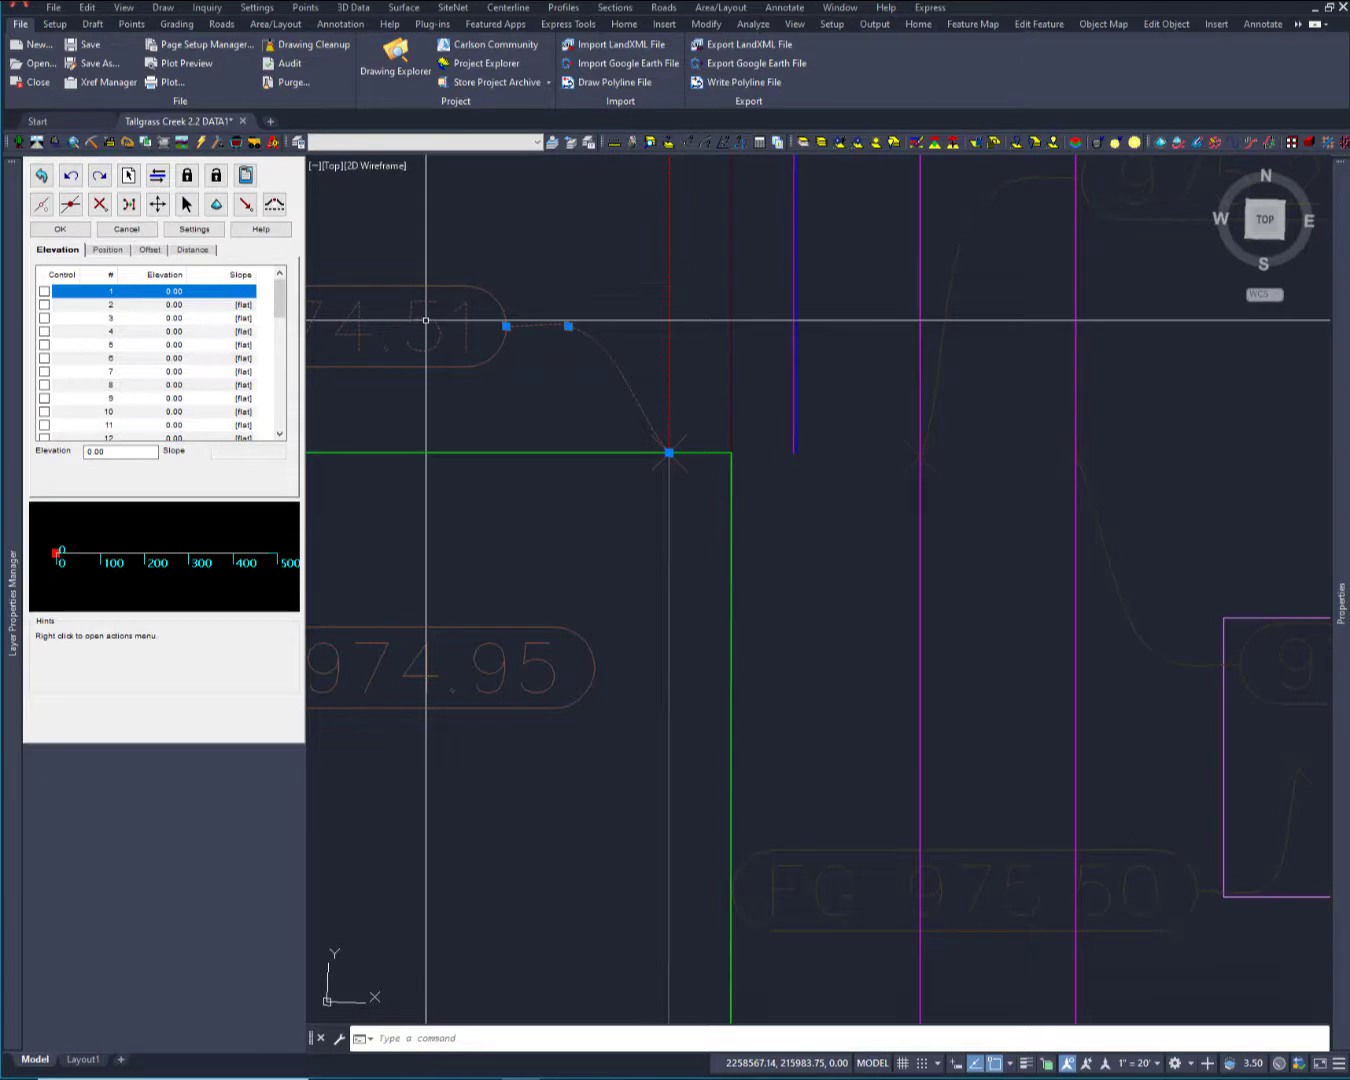
key(Escape)
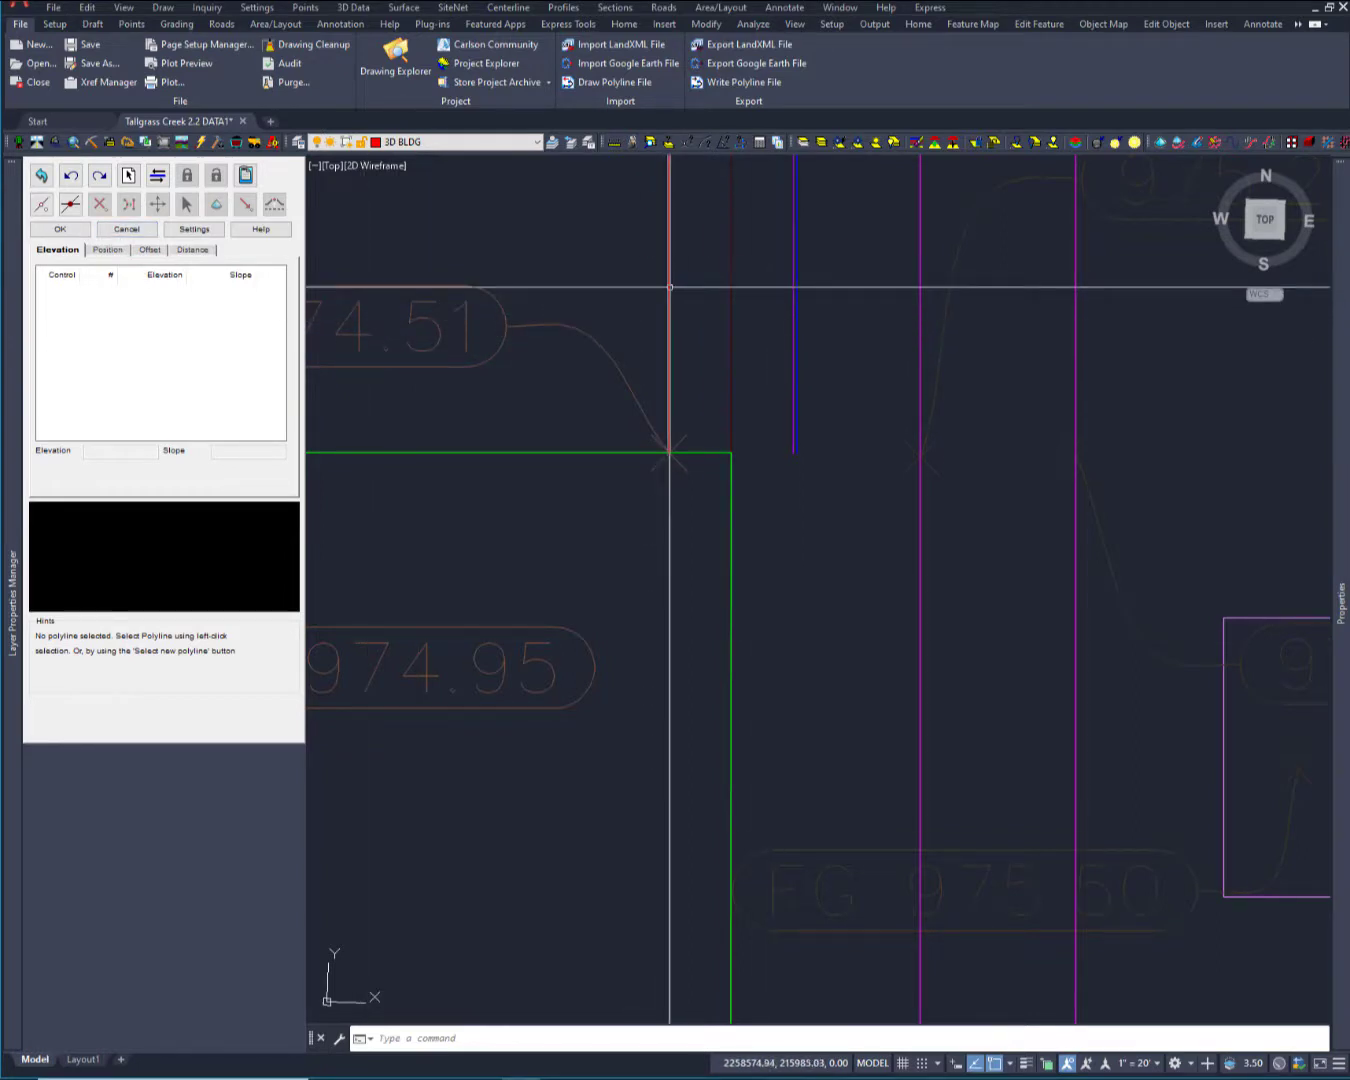
click(669, 287)
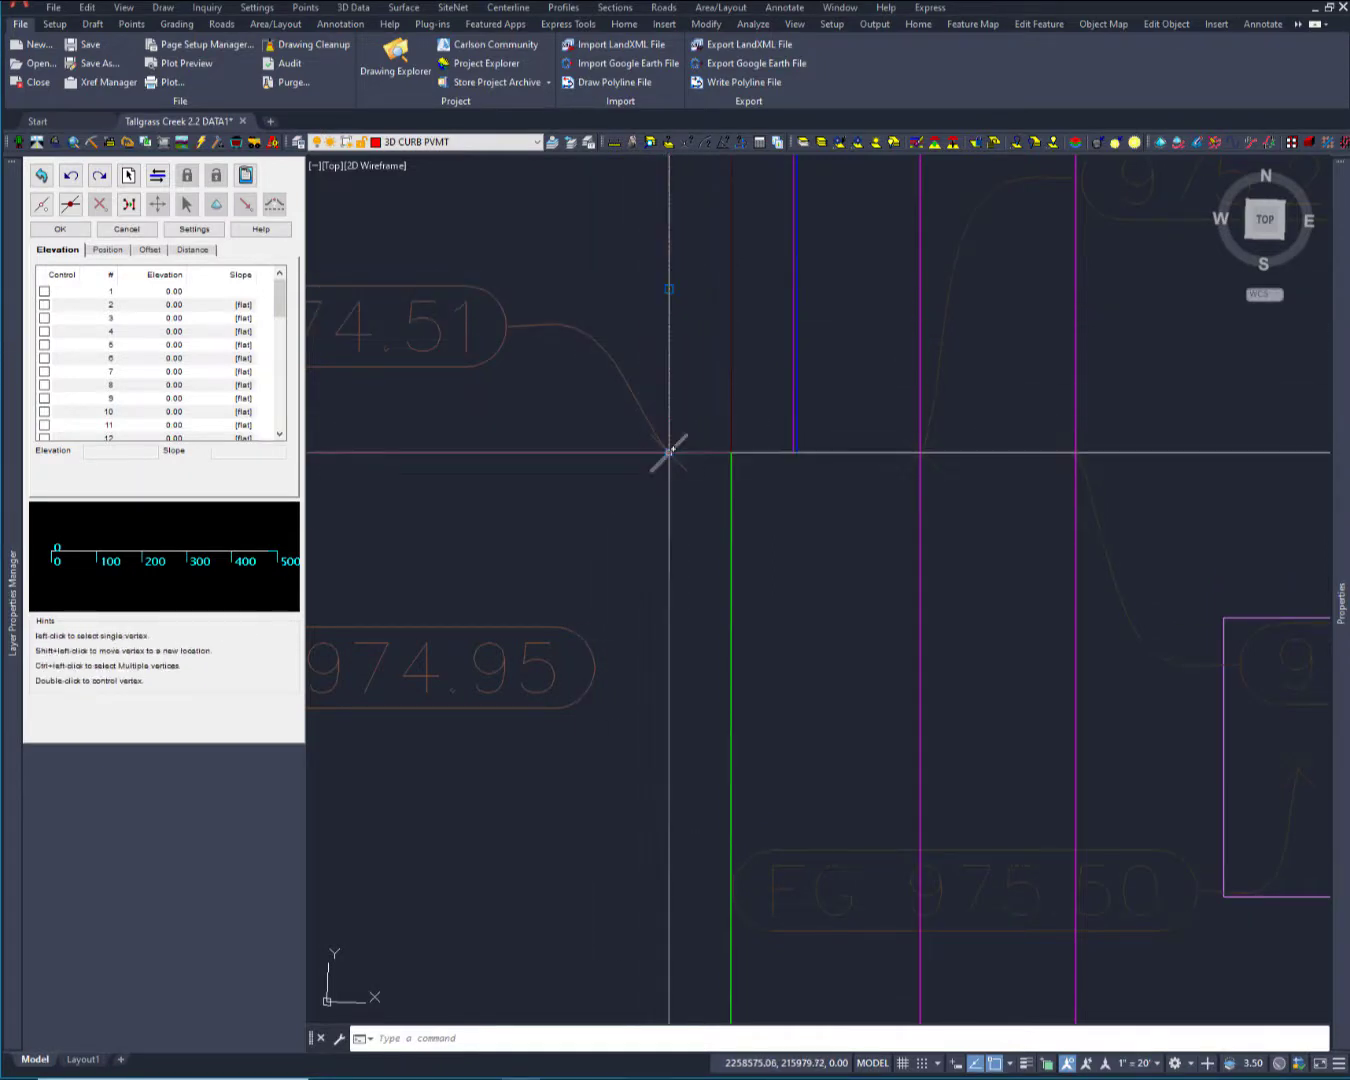
Make the curb's first vertex a 974.51 control point, so every listed vertex reads 974.51.
click(668, 454)
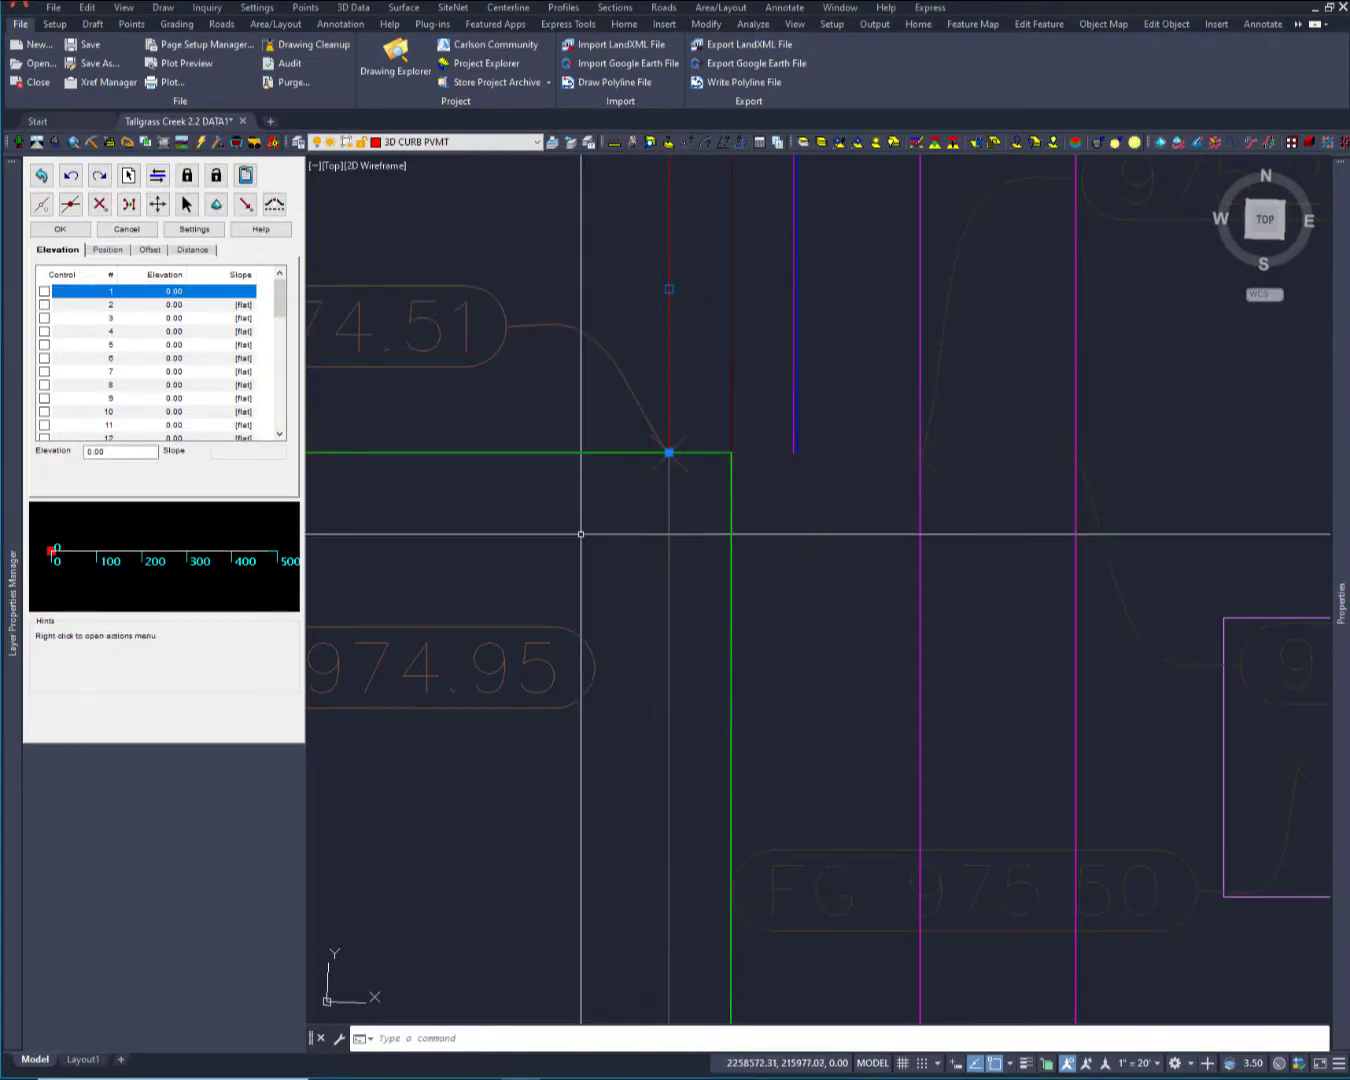
middle_drag(464, 452, 601, 401)
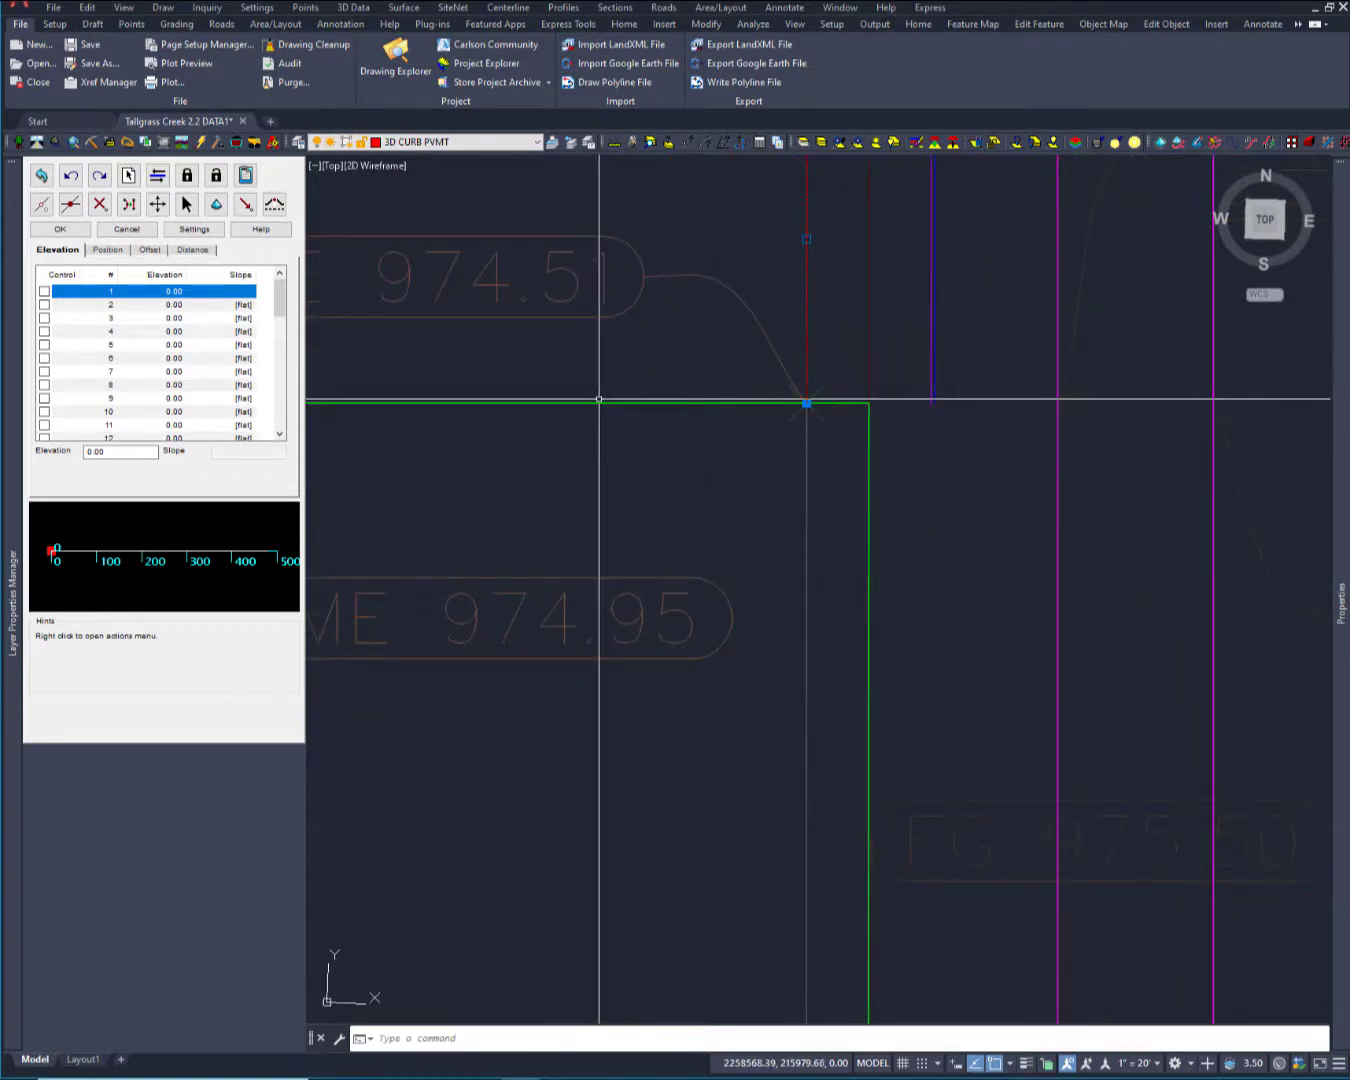
click(125, 452)
double_click(124, 453)
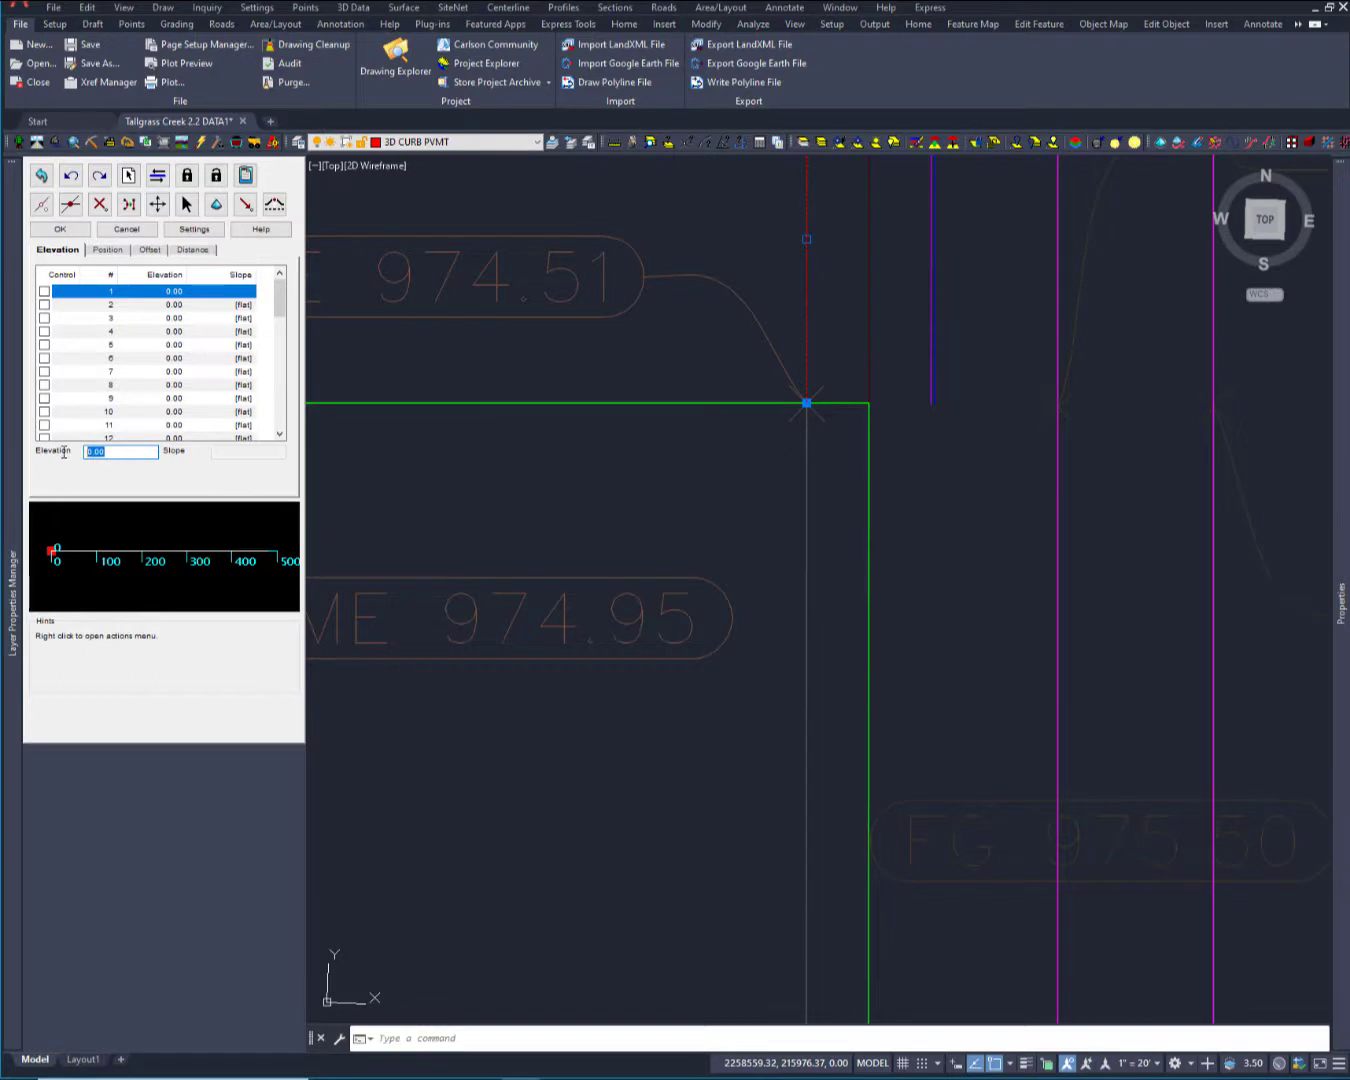
text(974.51)
key(Return)
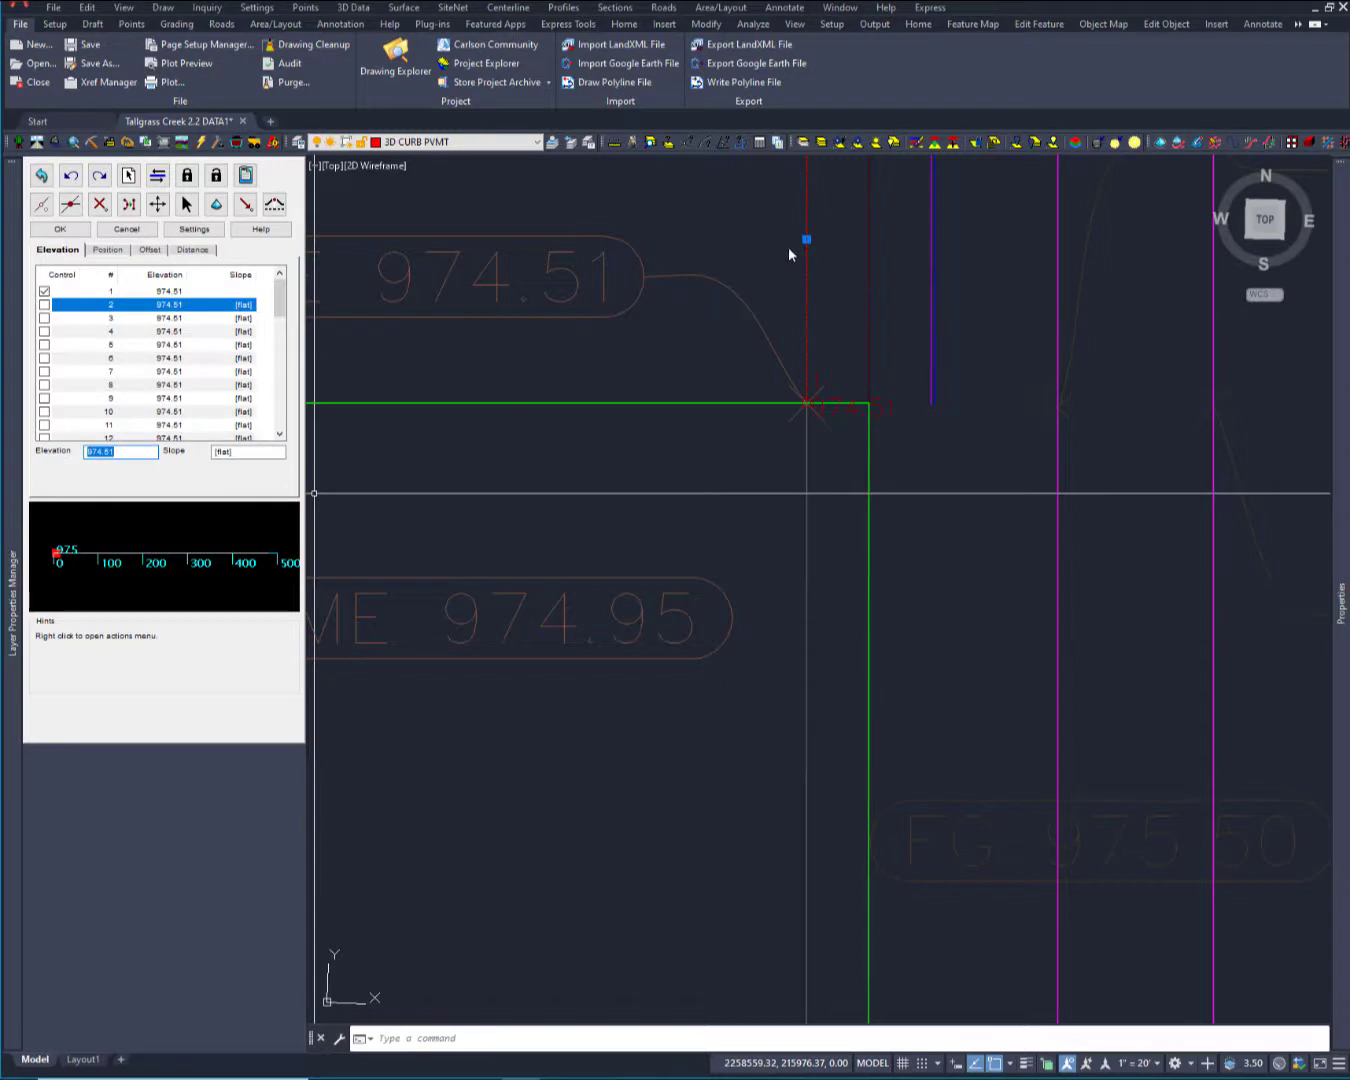
mouse_move(792, 250)
middle_down()
mouse_move(693, 280)
mouse_move(604, 352)
middle_up()
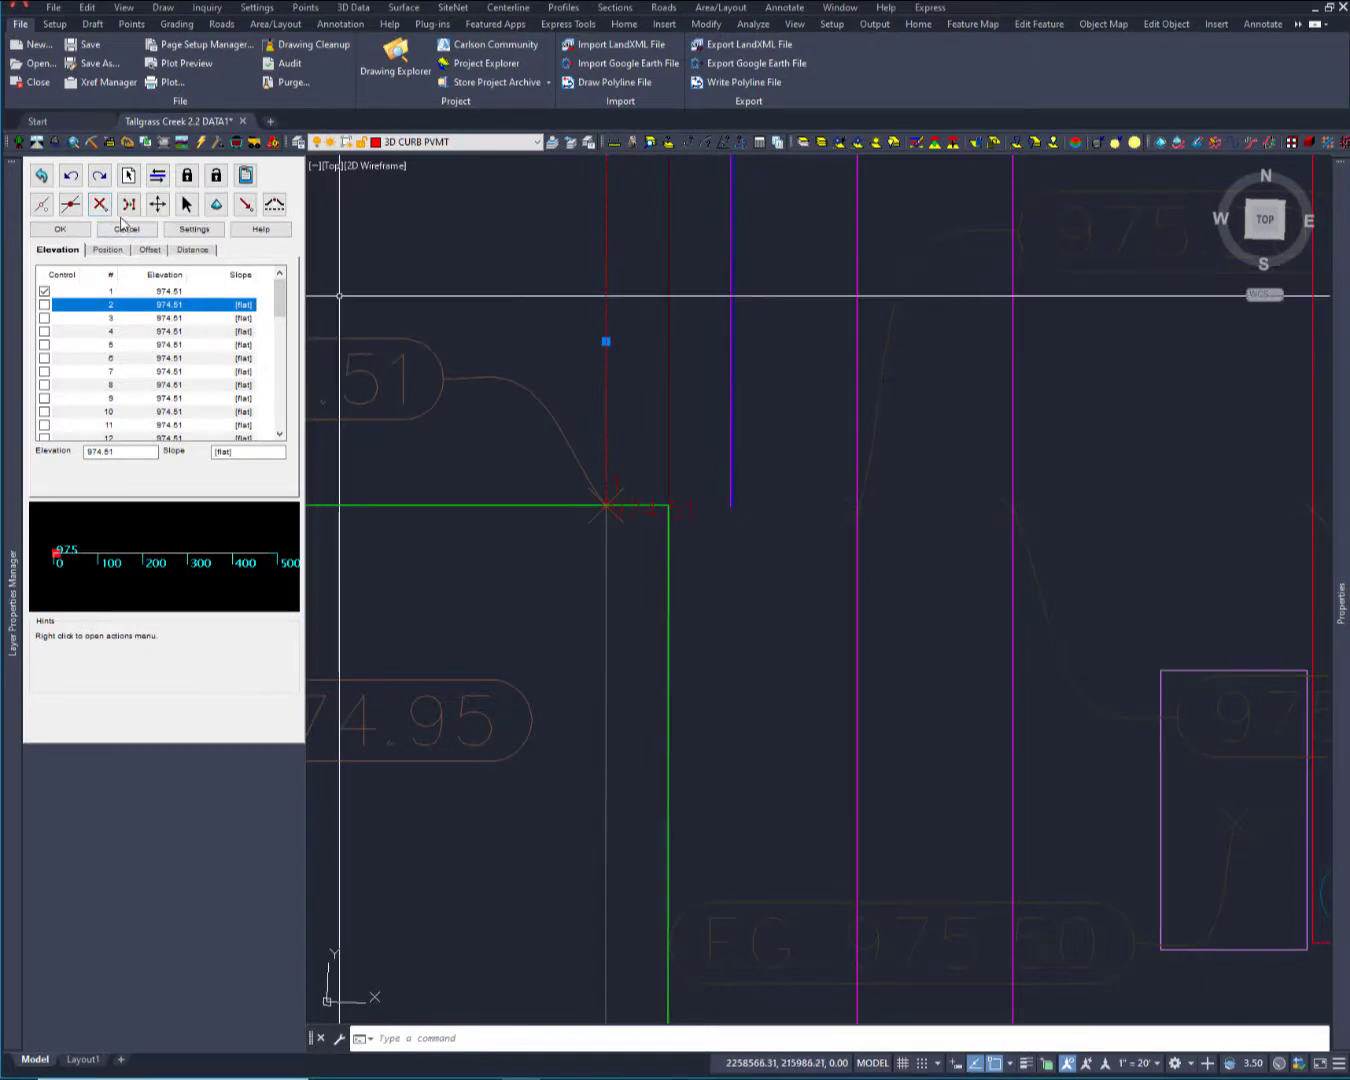
Select vertex 2 at the curb line's lower end, leaving it in place.
click(103, 208)
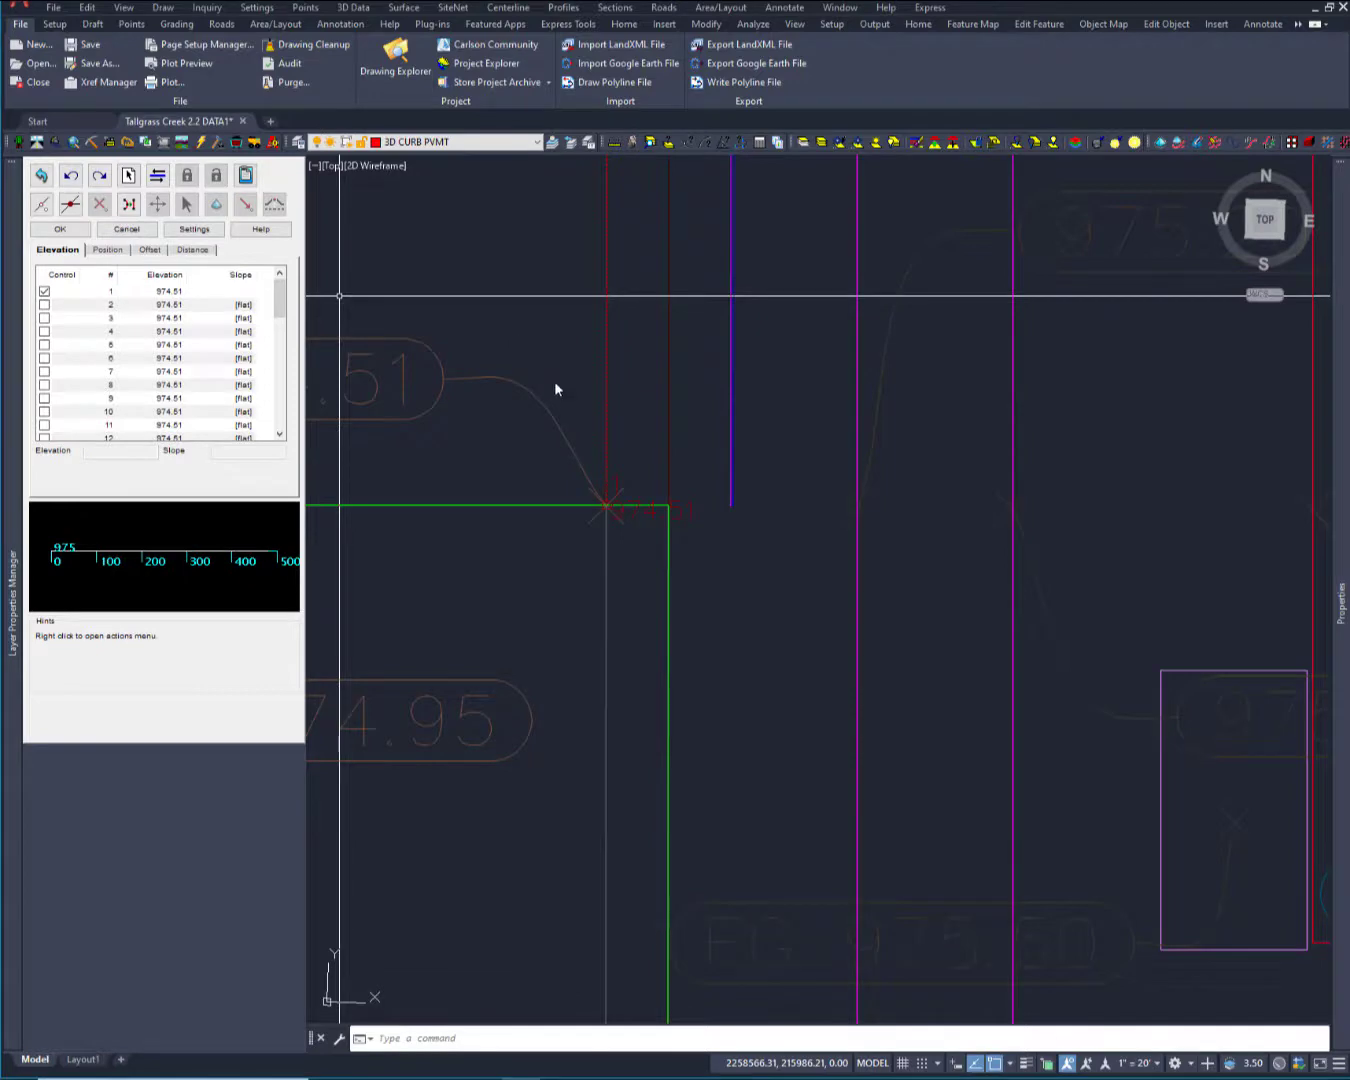
scroll(557, 380, down, 3)
mouse_move(584, 442)
middle_down()
mouse_move(738, 393)
mouse_move(348, 897)
mouse_move(570, 814)
mouse_move(571, 655)
middle_up()
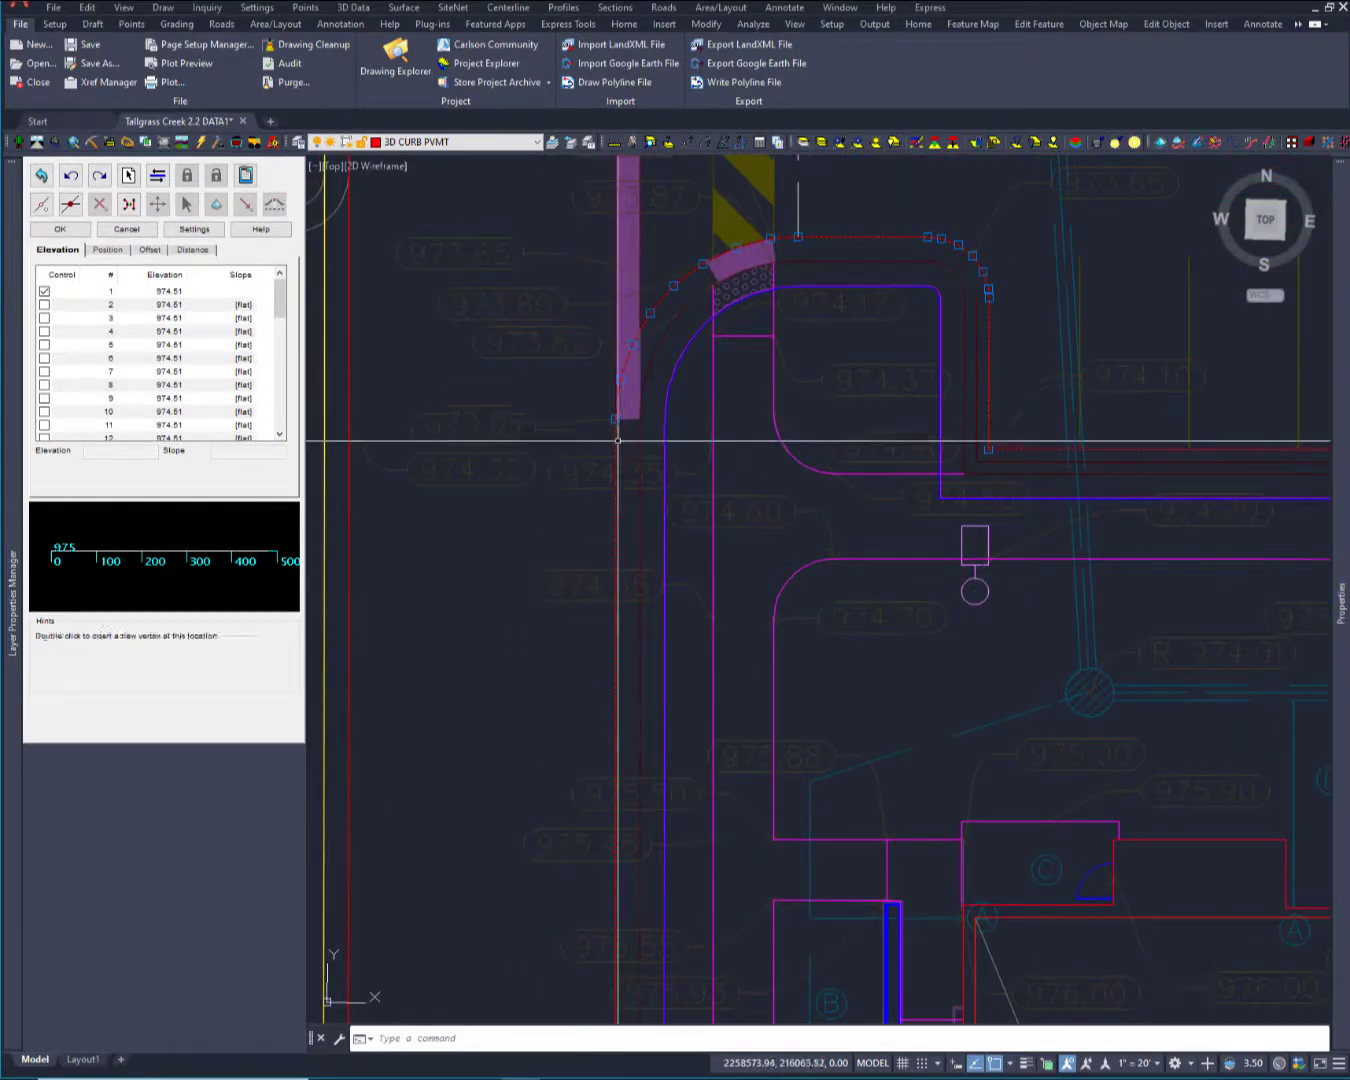
mouse_move(620, 433)
middle_down()
mouse_move(759, 607)
mouse_move(732, 568)
middle_up()
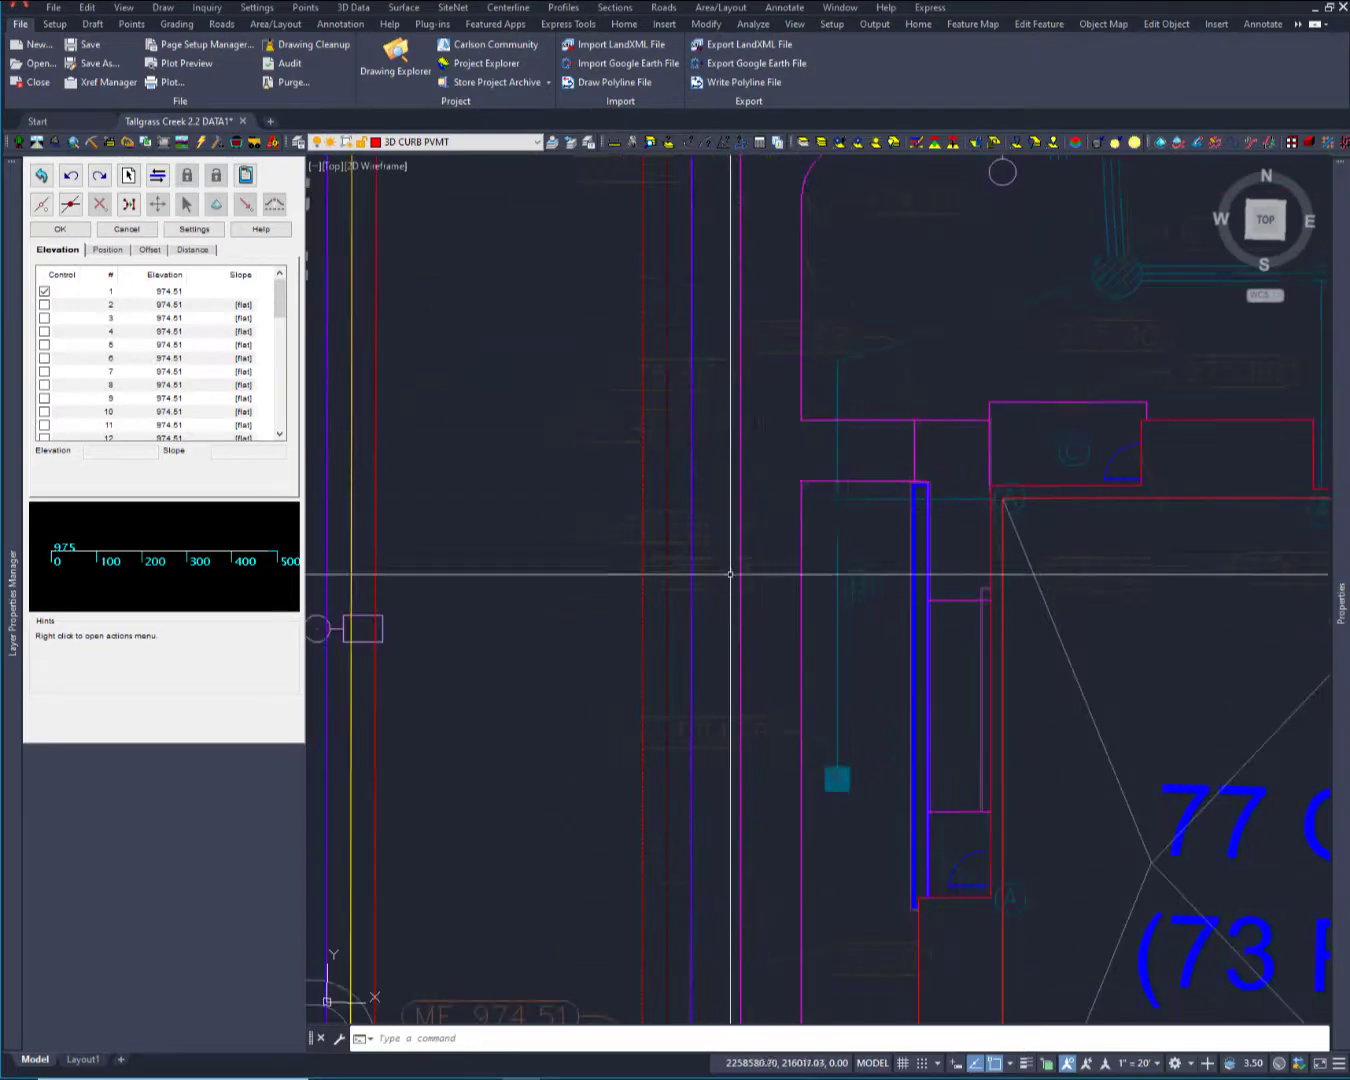
middle_drag(646, 362, 537, 858)
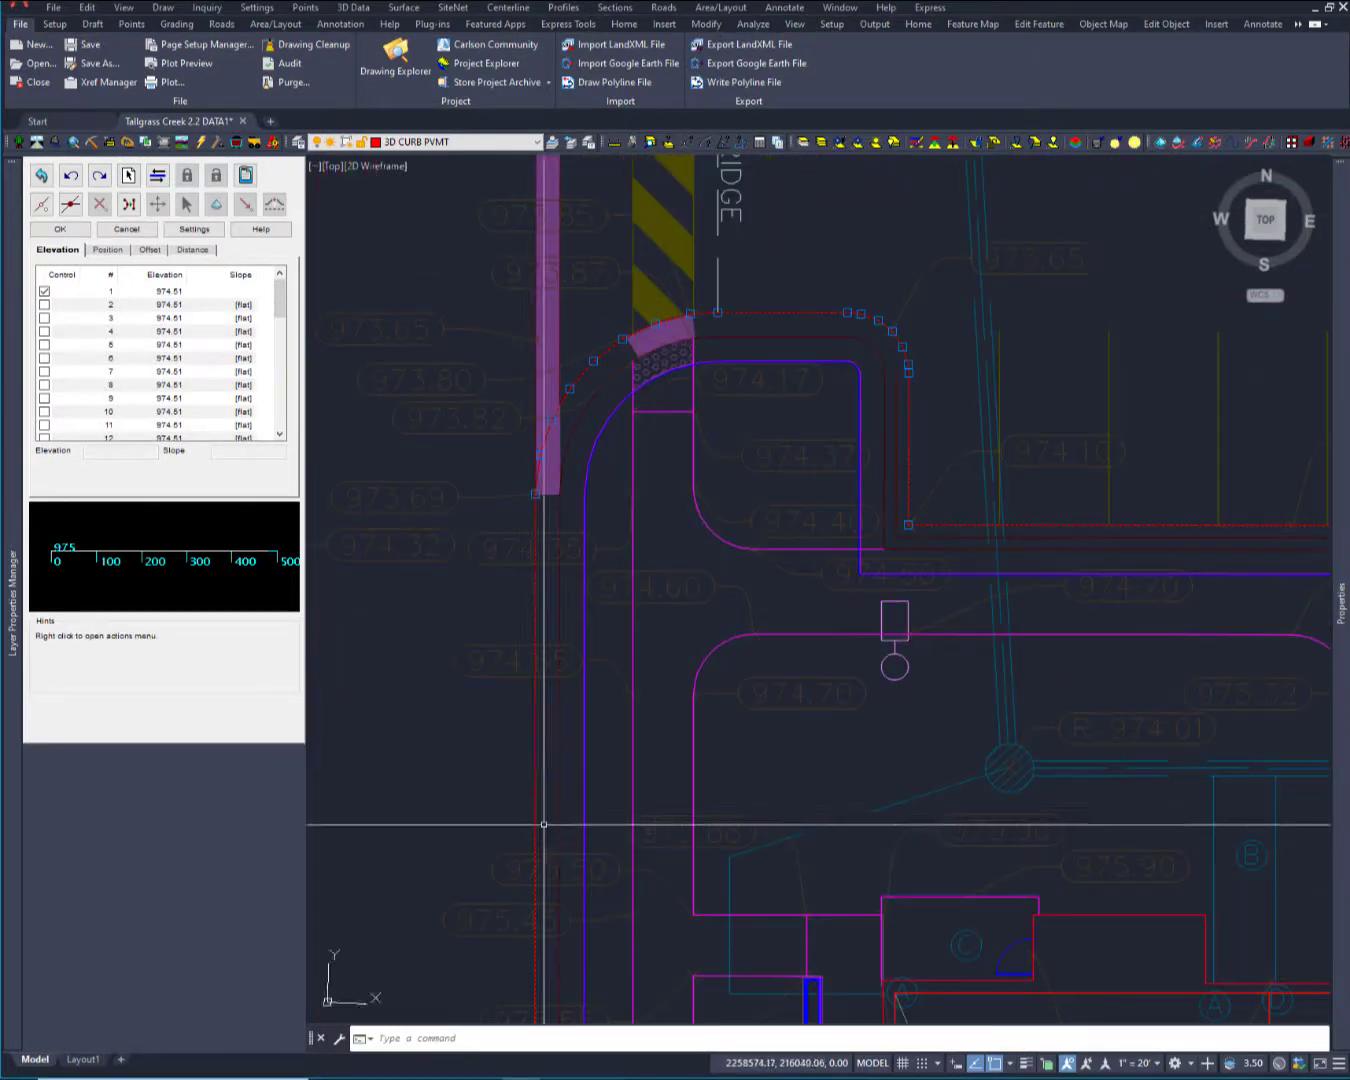
scroll(493, 531, up, 5)
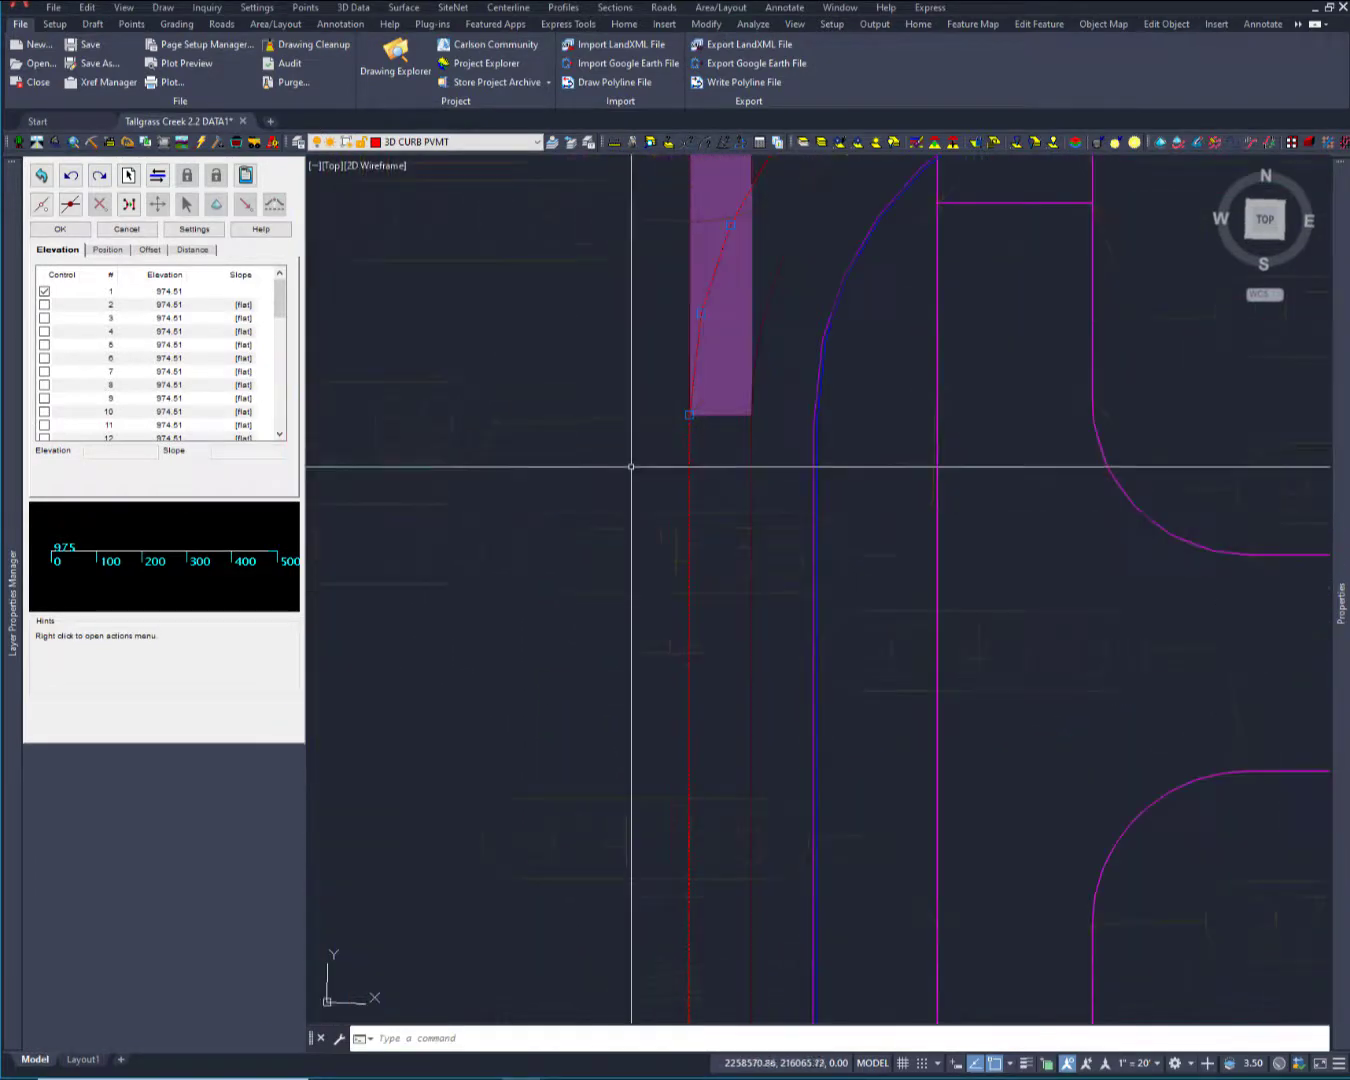
click(690, 413)
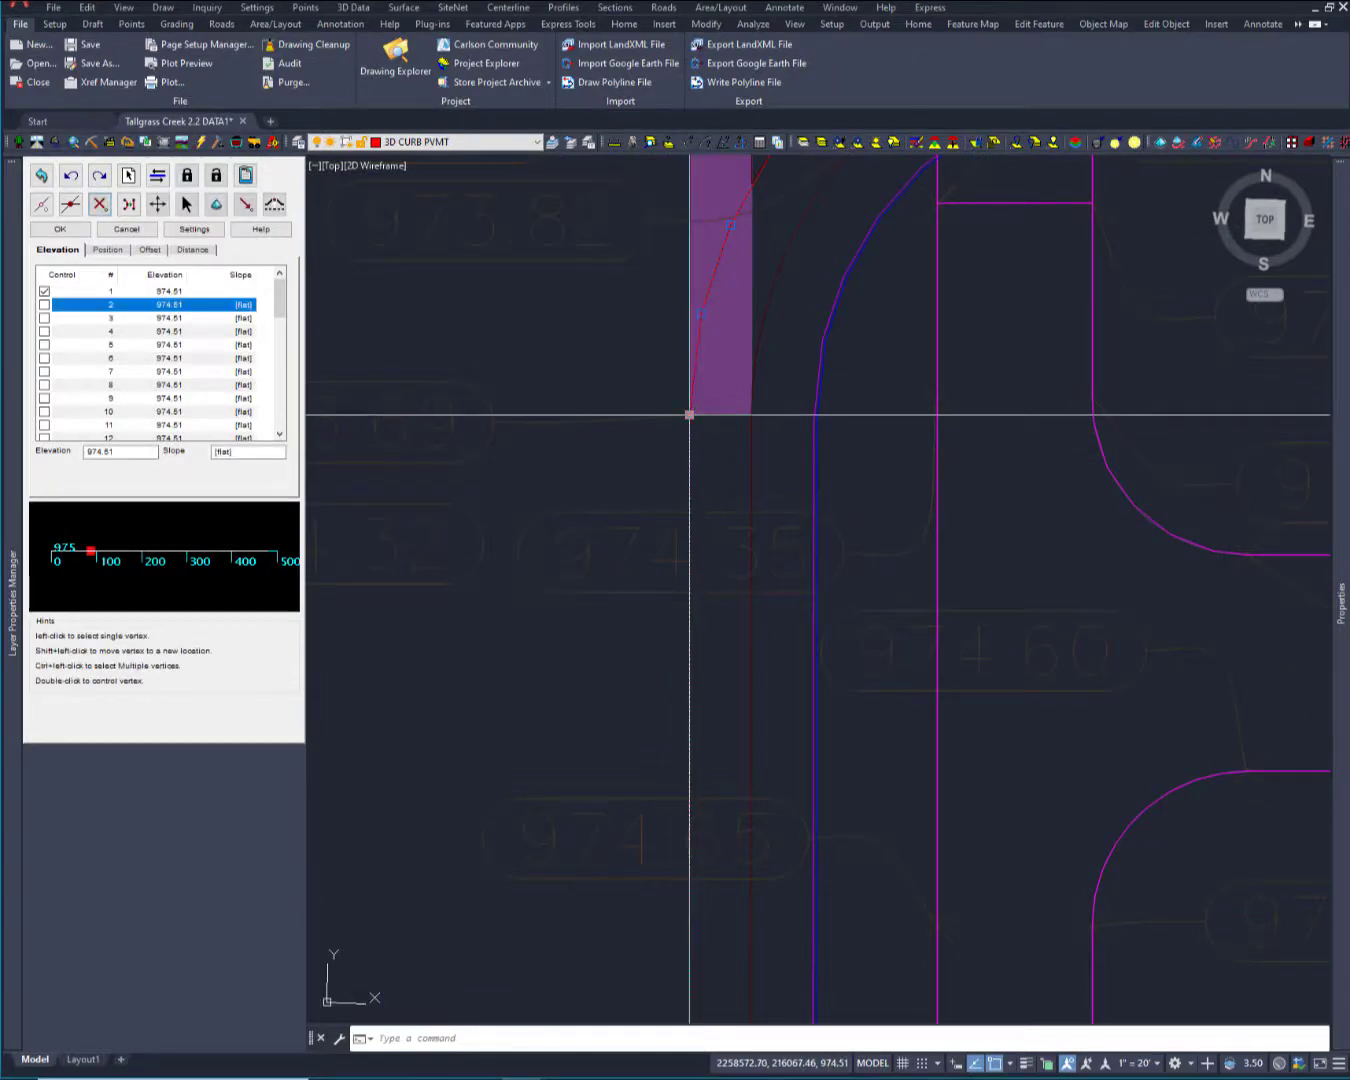
shift+click(689, 413)
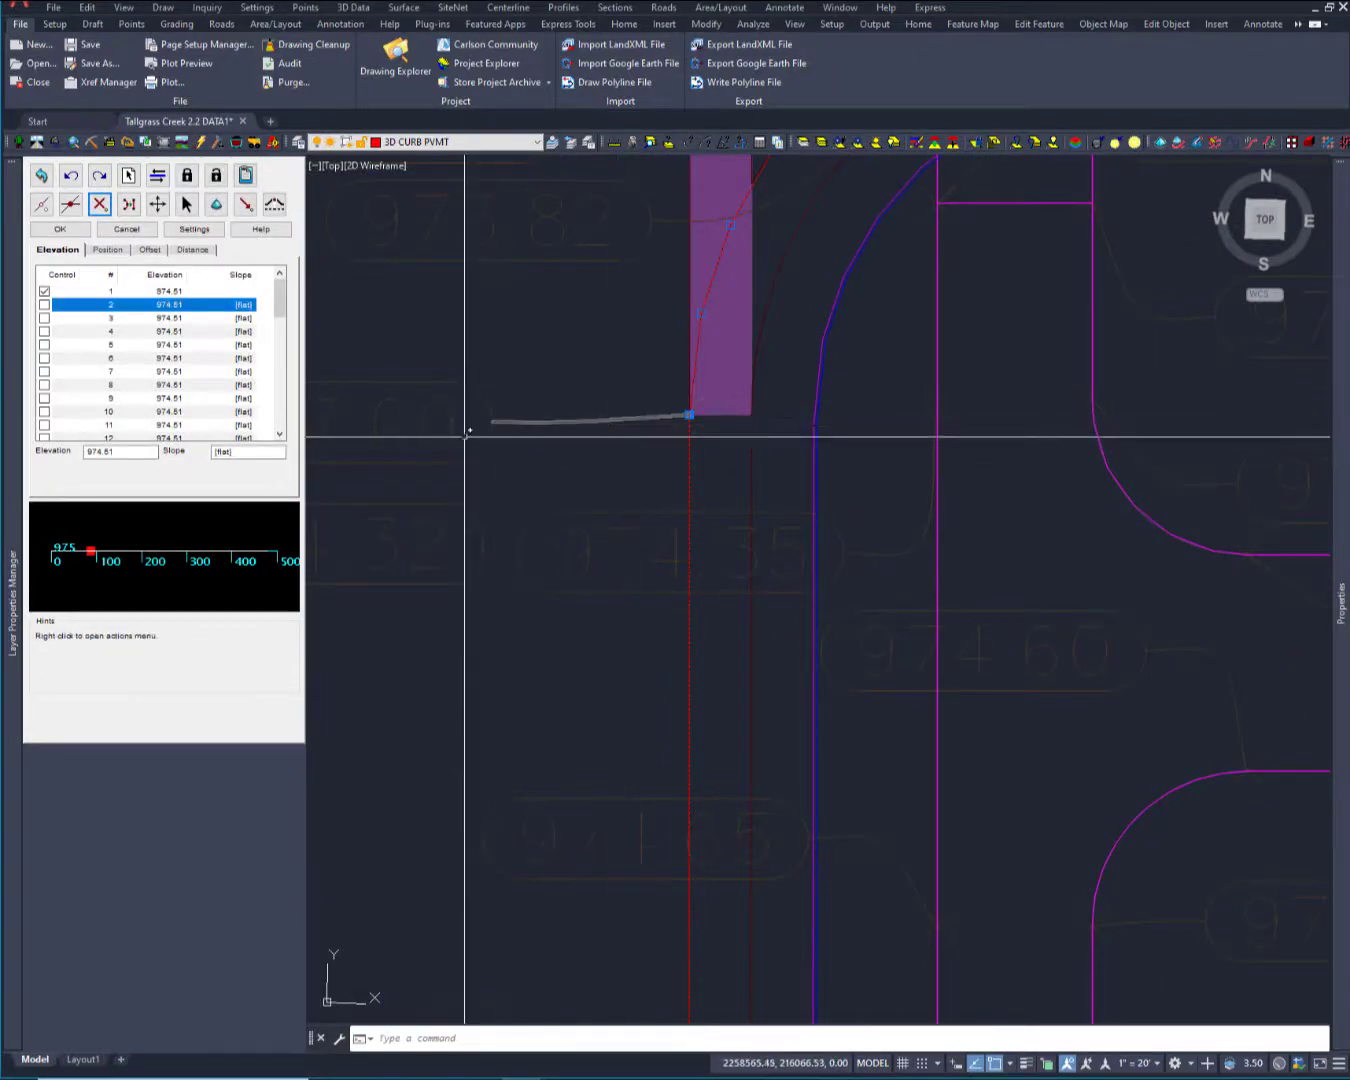
key(Escape)
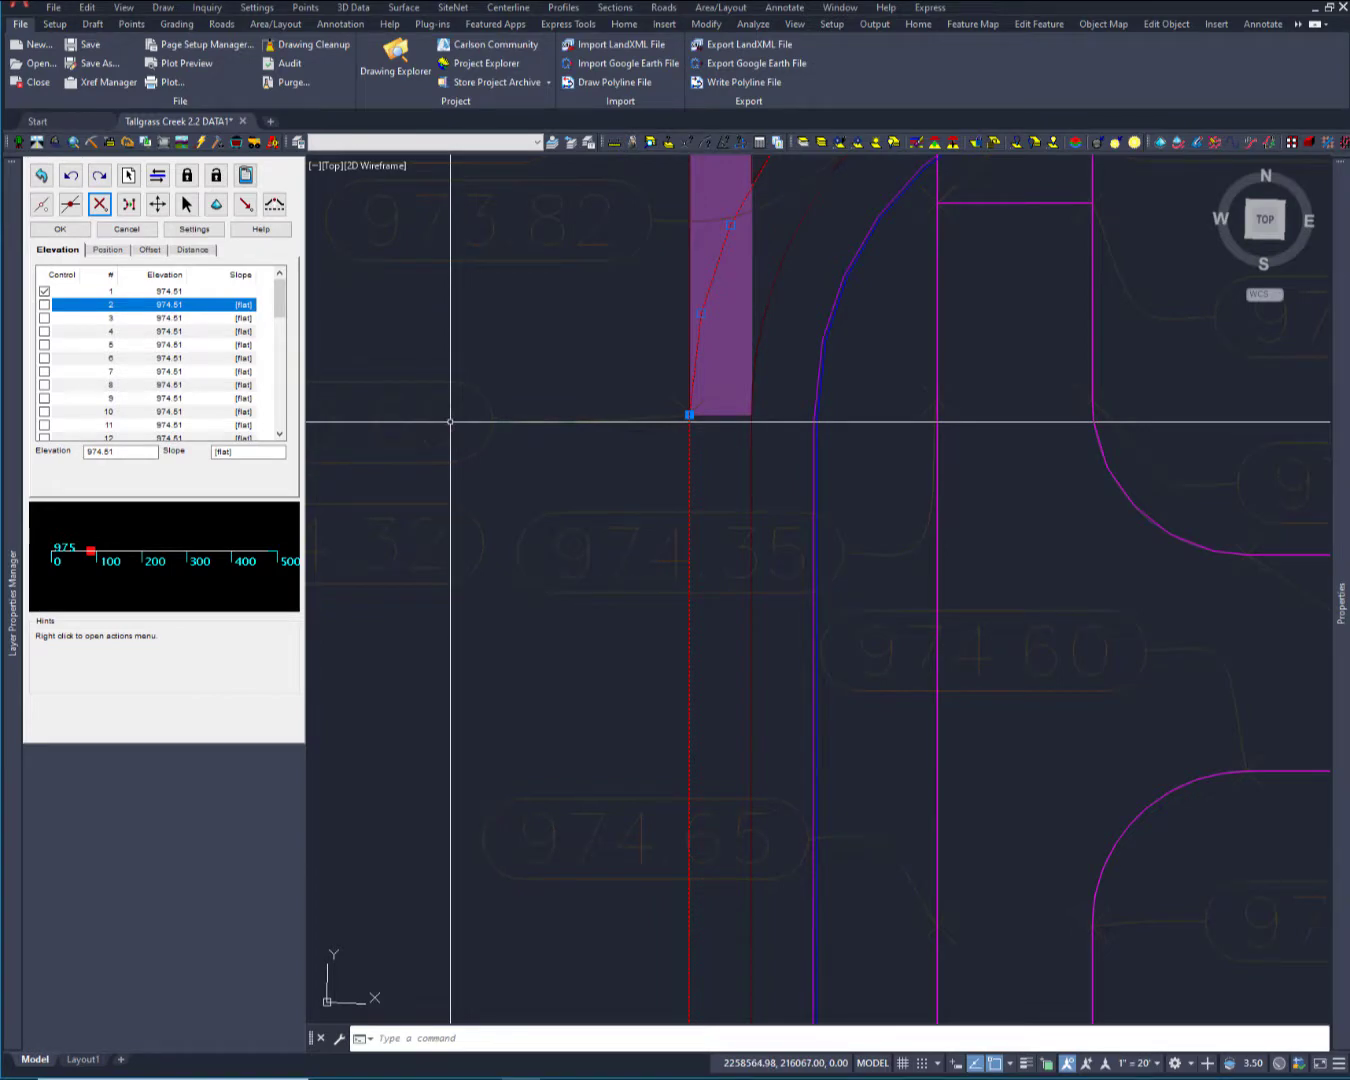
Set vertex 2's elevation to 973.69, giving a -0.93% slope from vertex 1.
middle_drag(467, 491, 661, 436)
drag(124, 456, 92, 453)
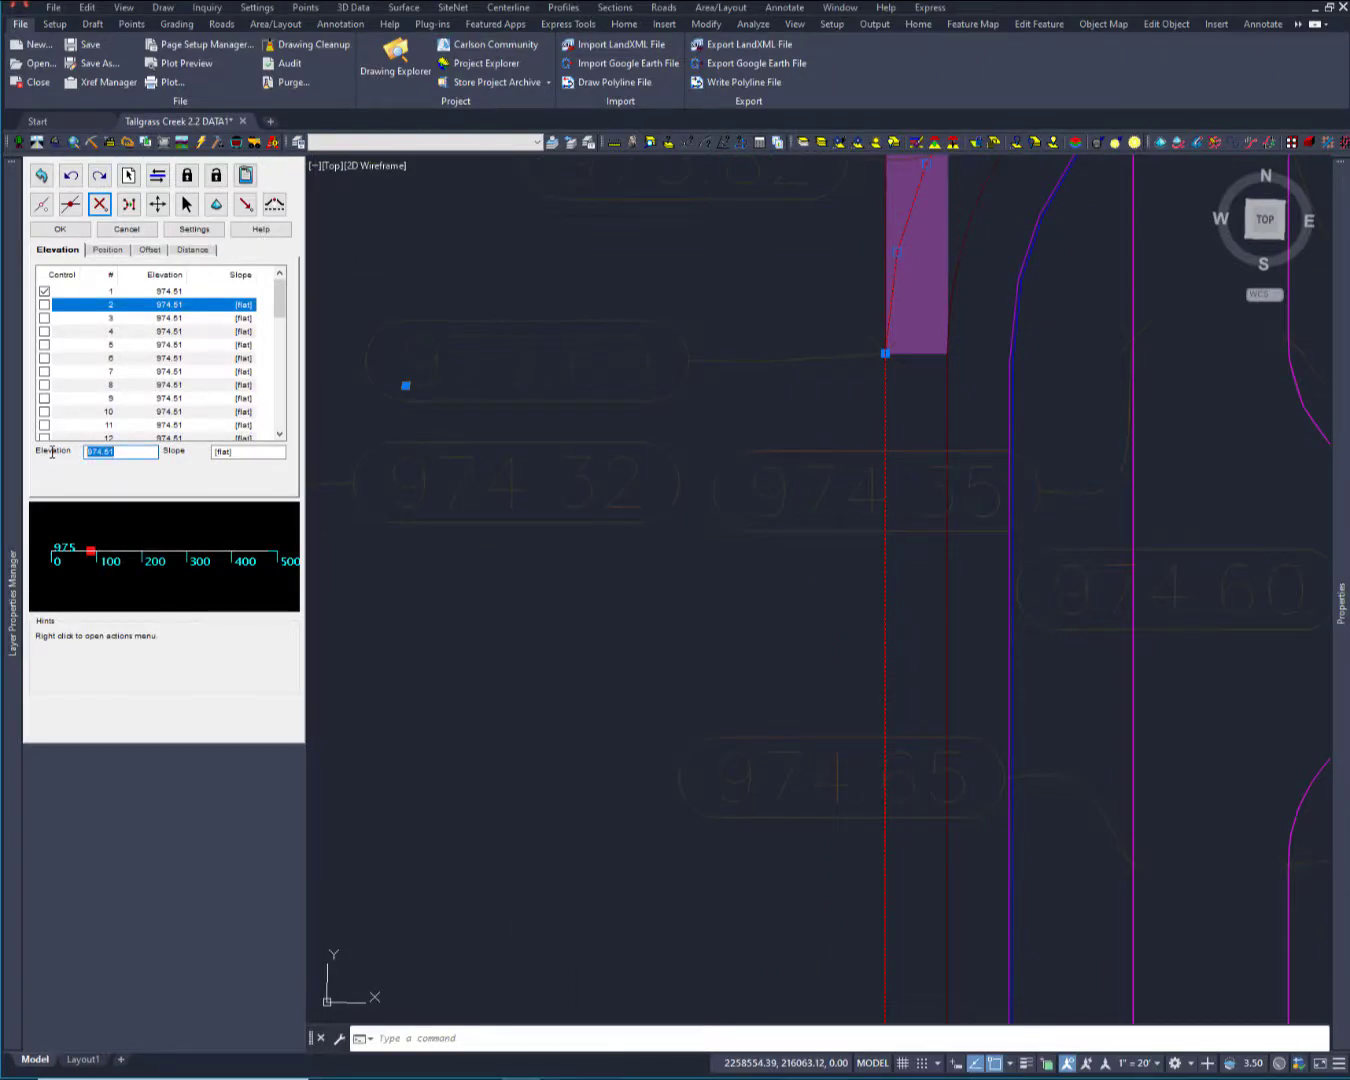
text(973.69)
key(Return)
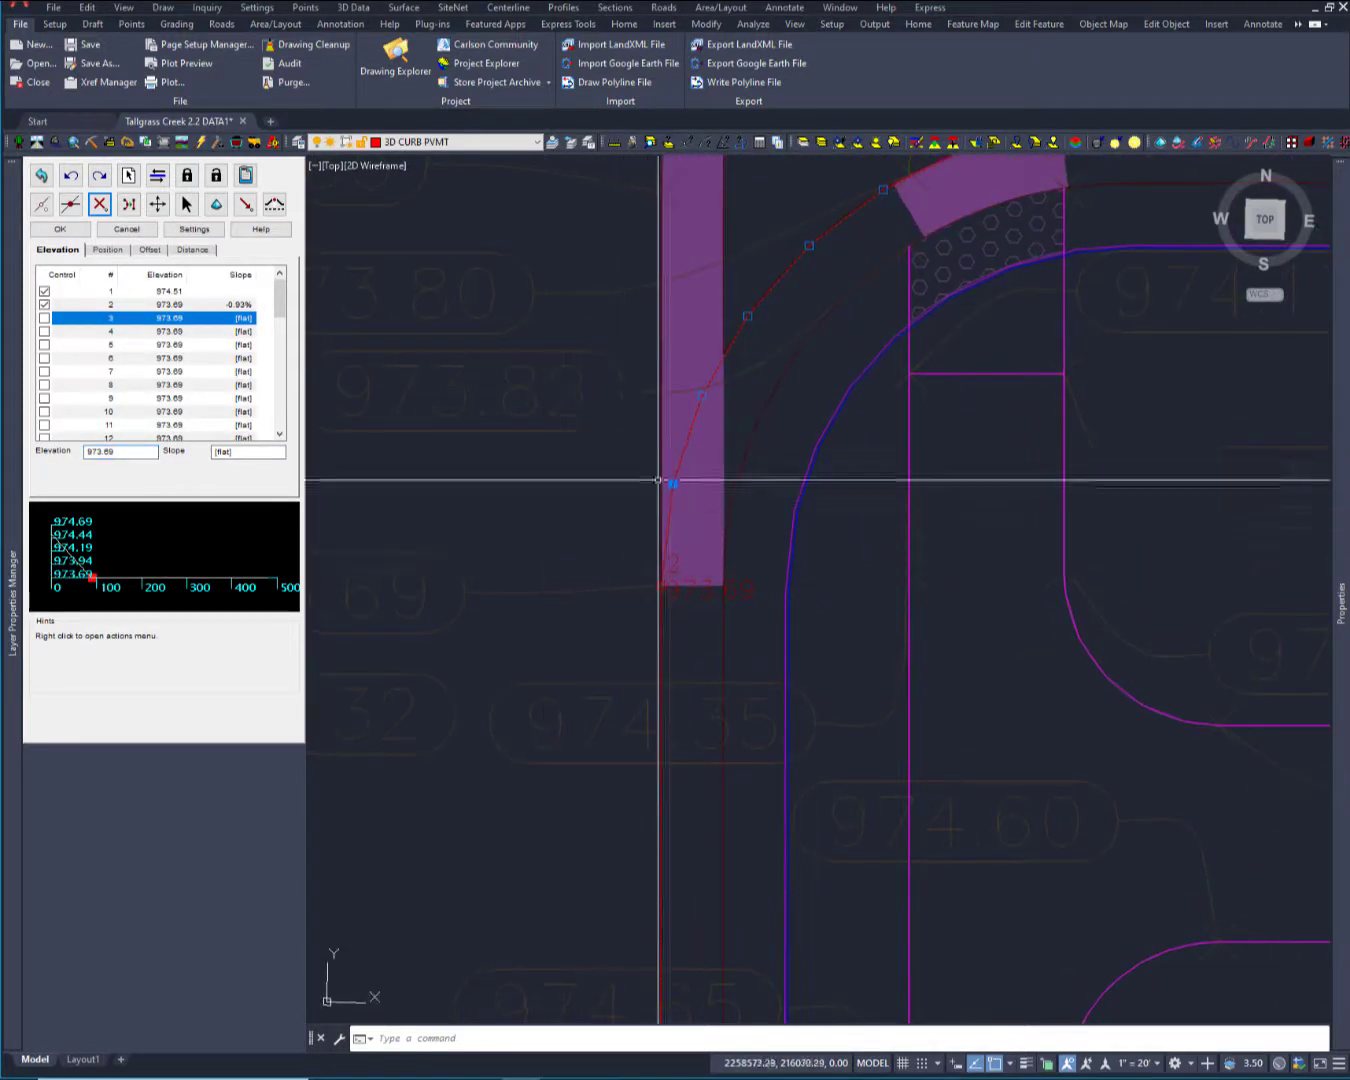
mouse_move(799, 298)
middle_down()
mouse_move(721, 415)
mouse_move(736, 374)
middle_up()
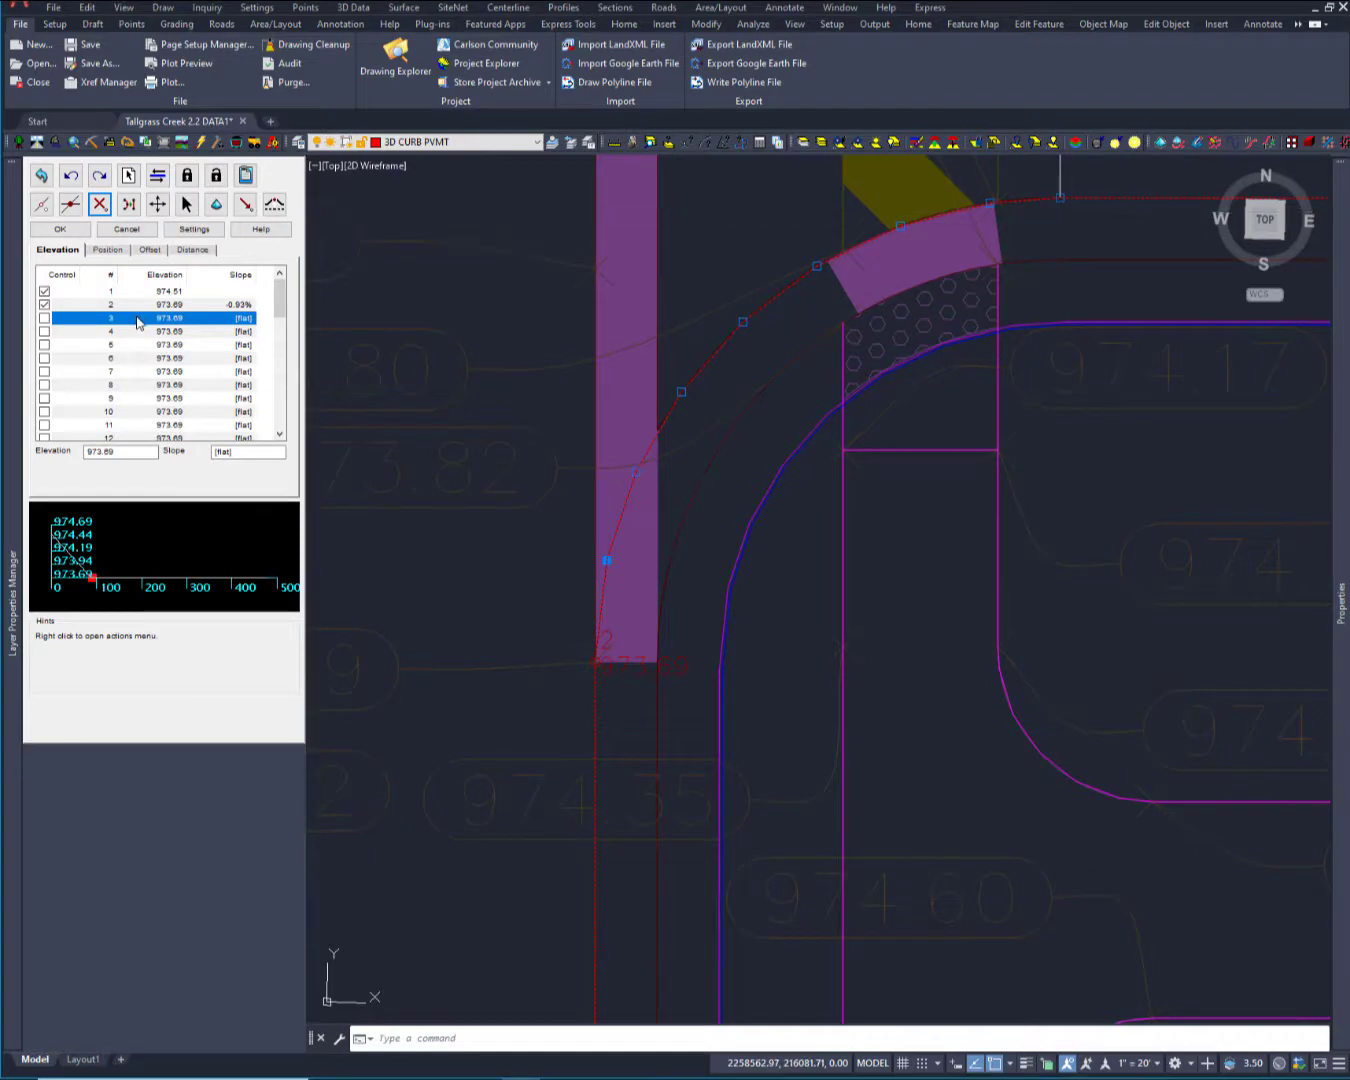
key(Down)
key(Down)
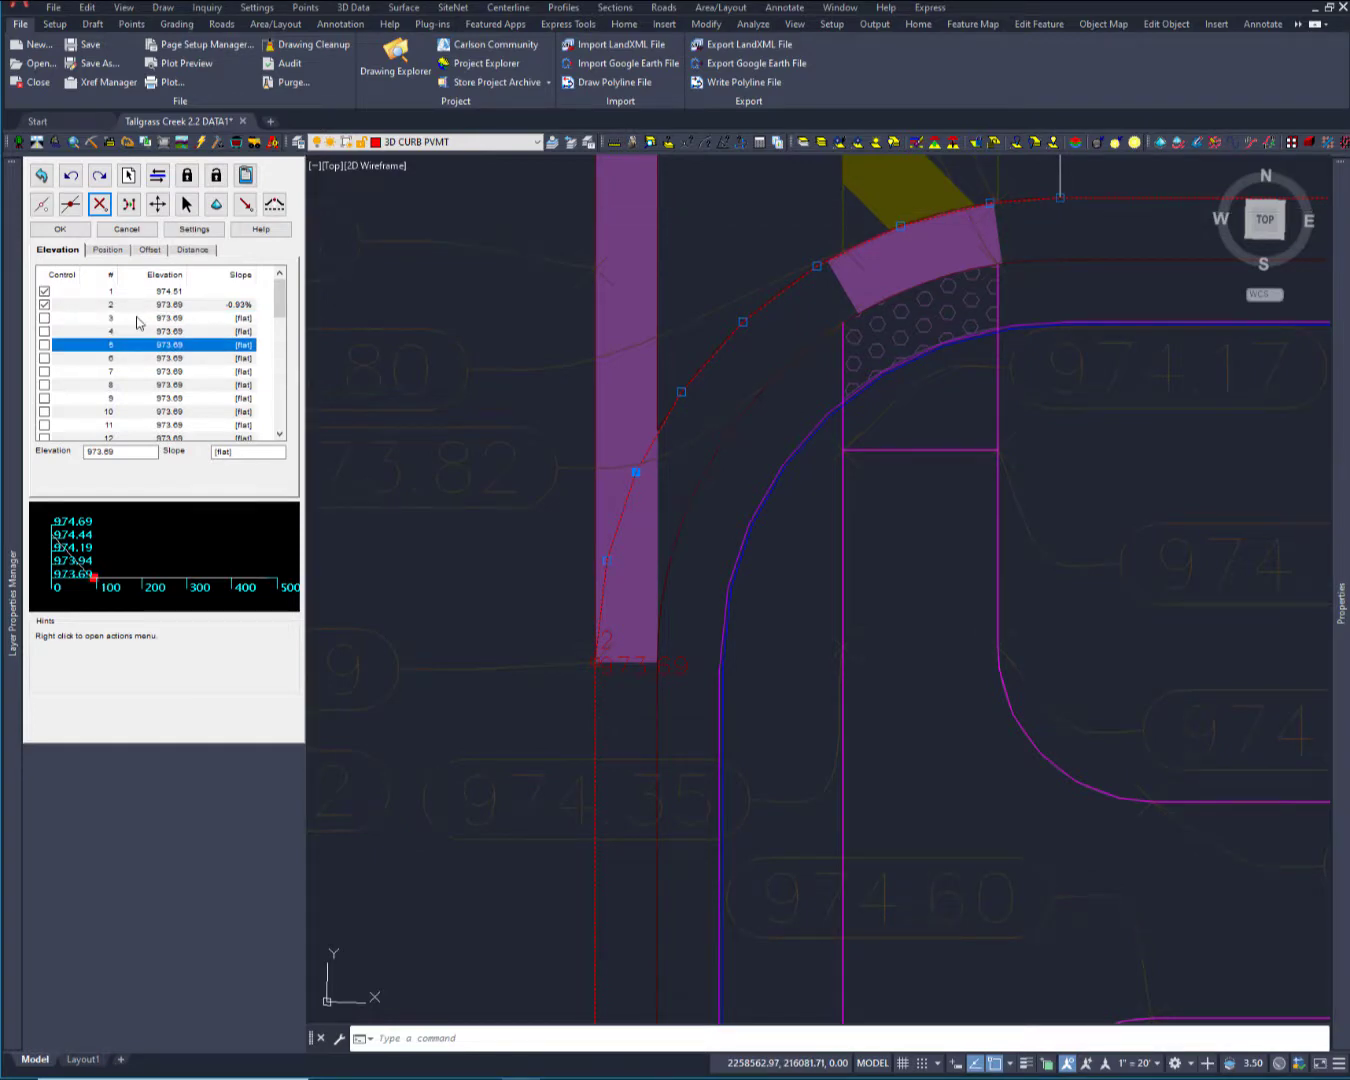
key(Down)
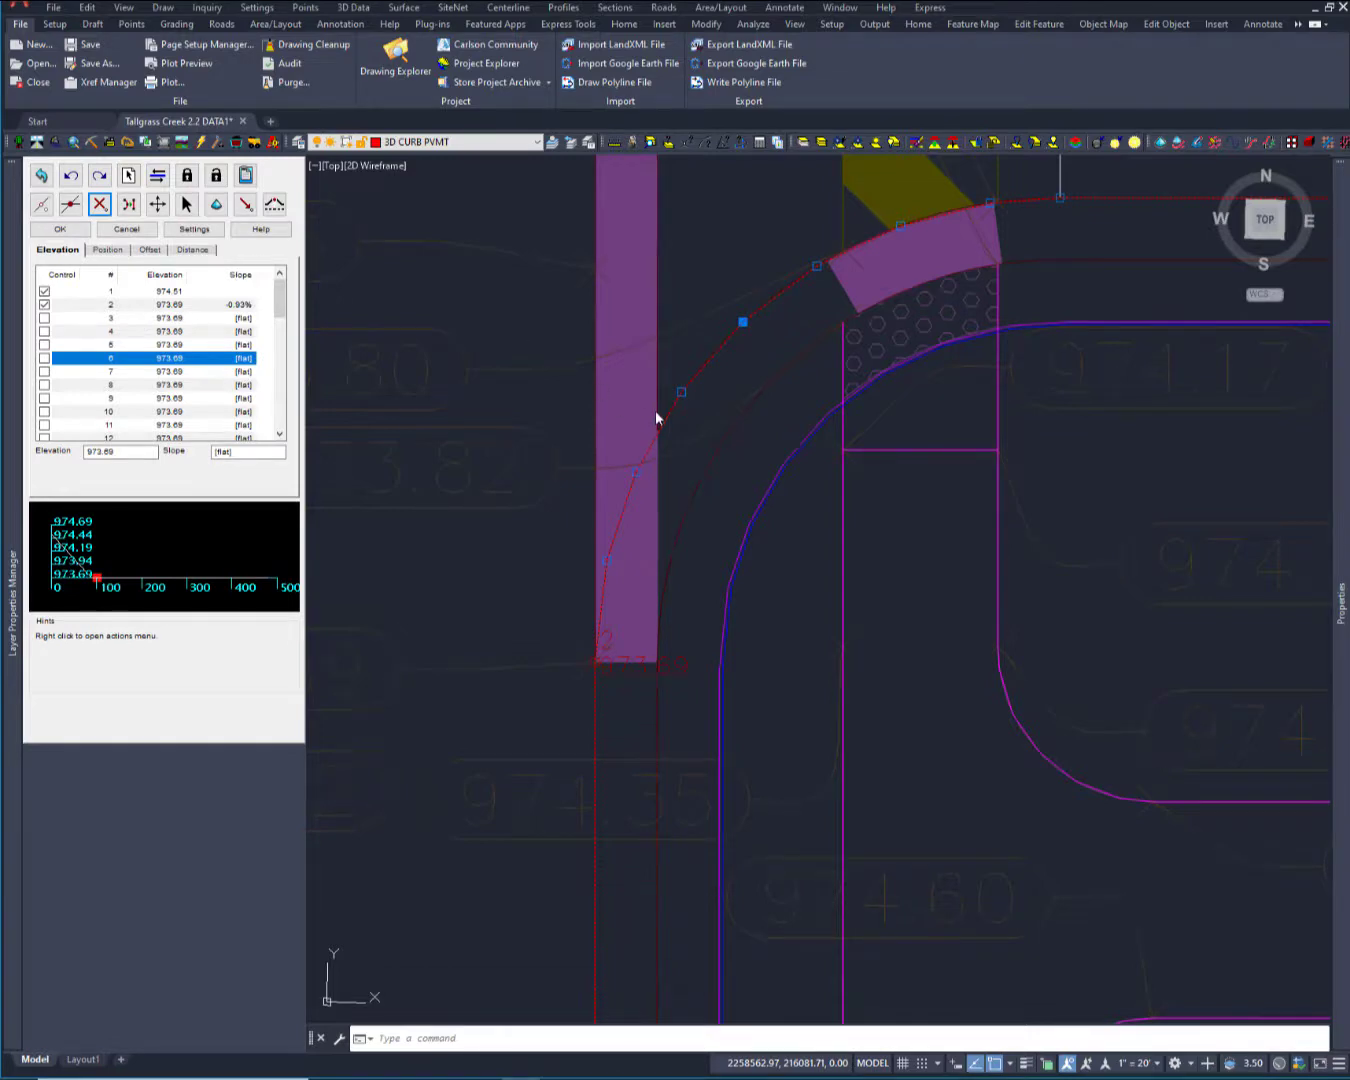
middle_drag(656, 414, 882, 362)
middle_drag(893, 292, 835, 331)
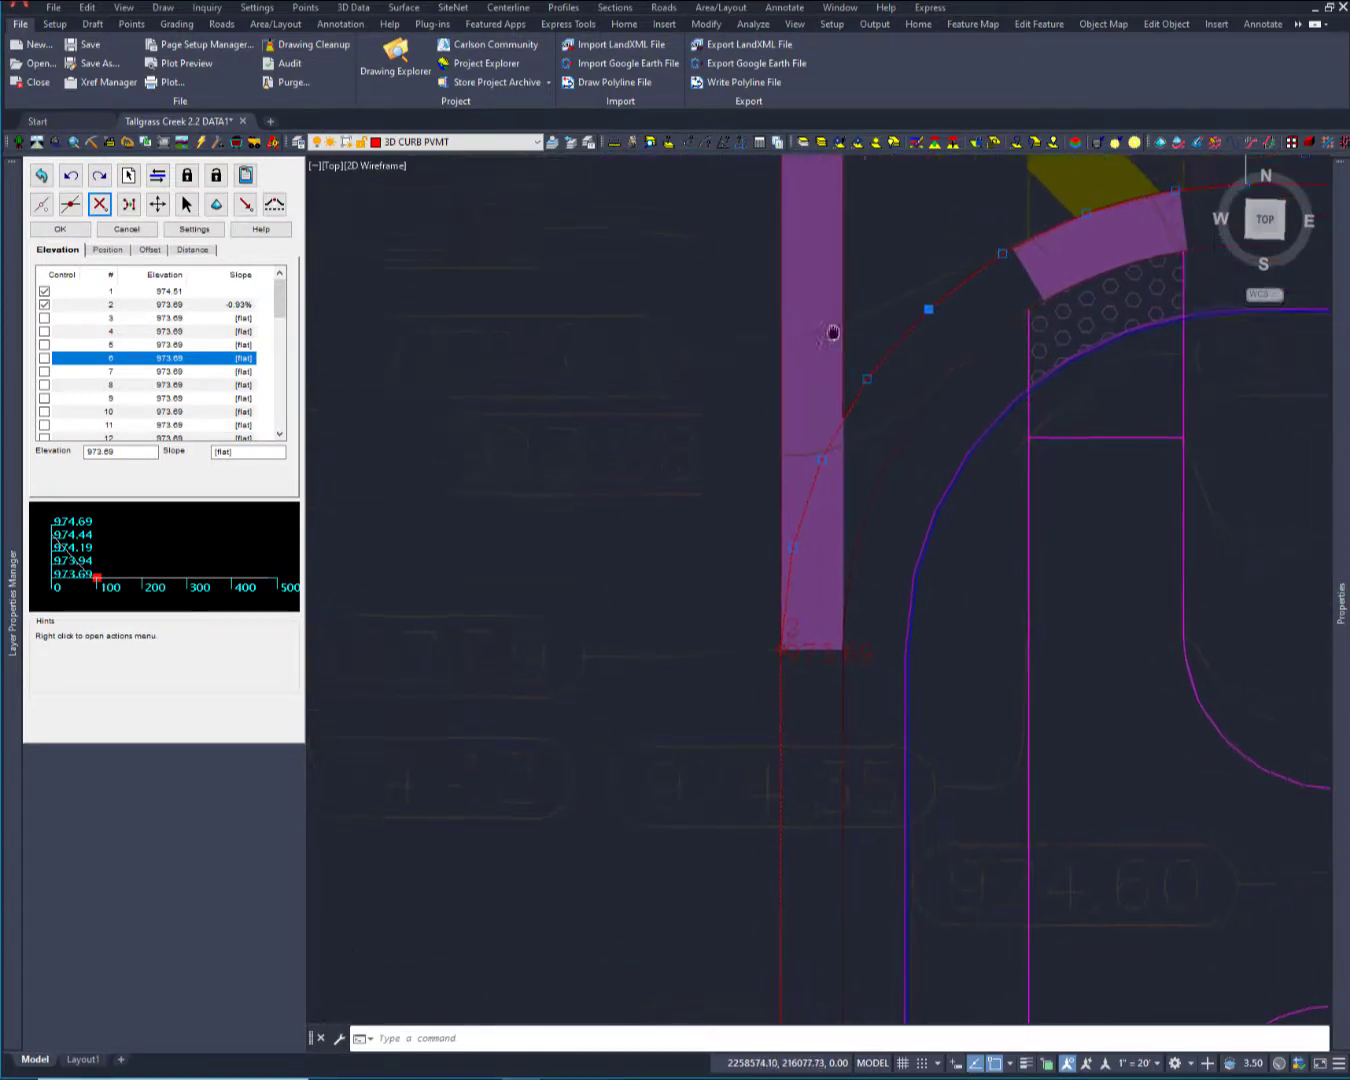
middle_drag(1018, 253, 829, 276)
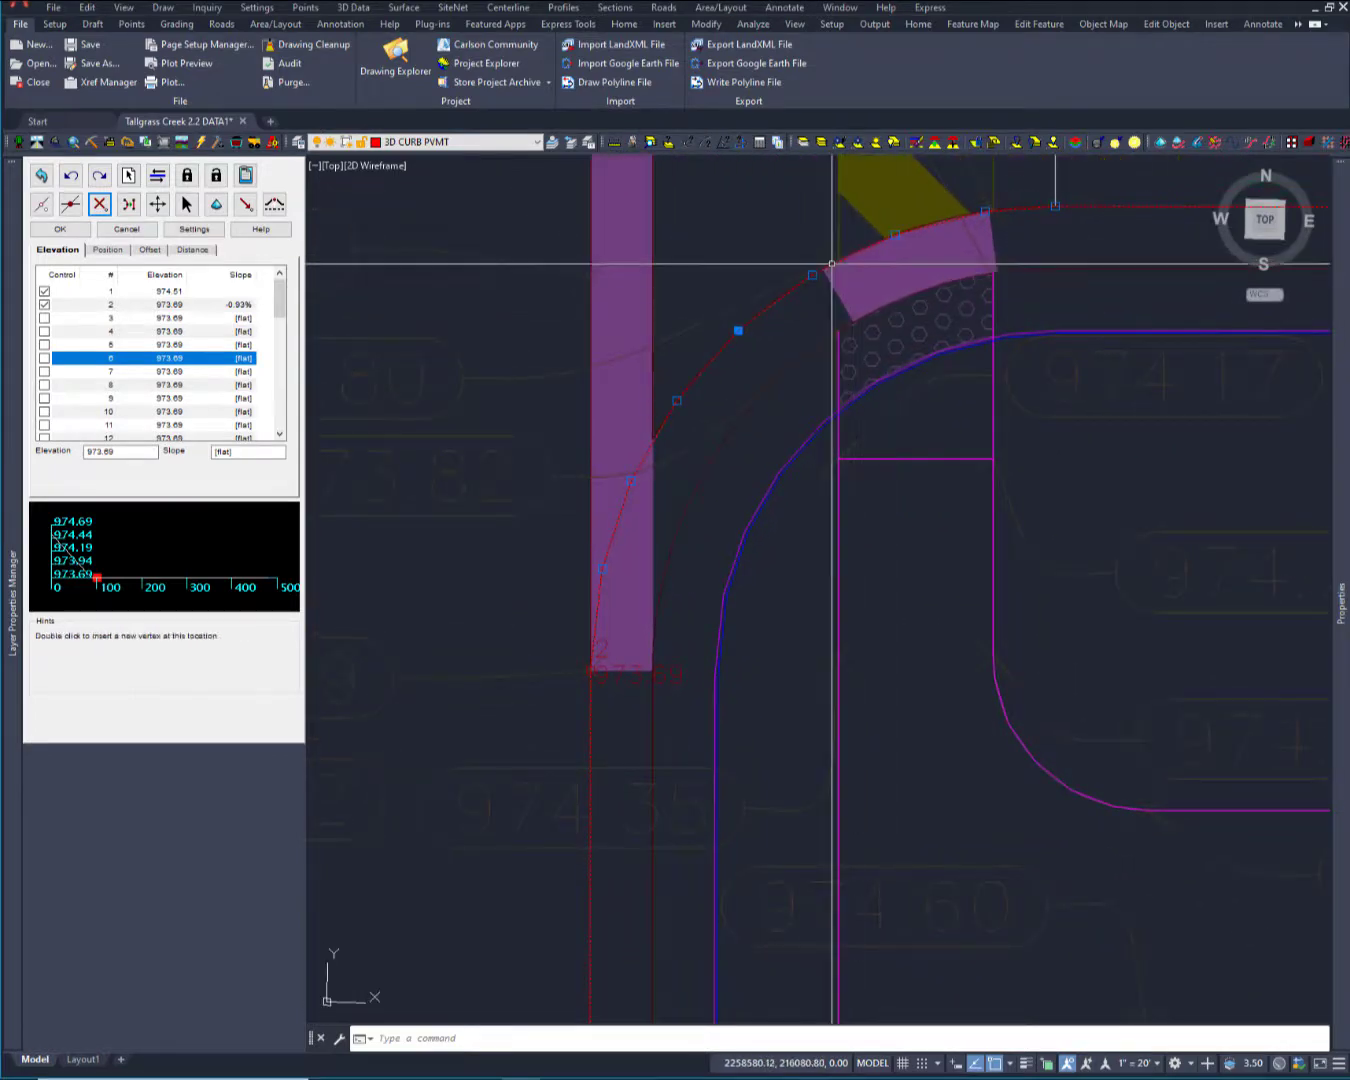
scroll(888, 259, up, 4)
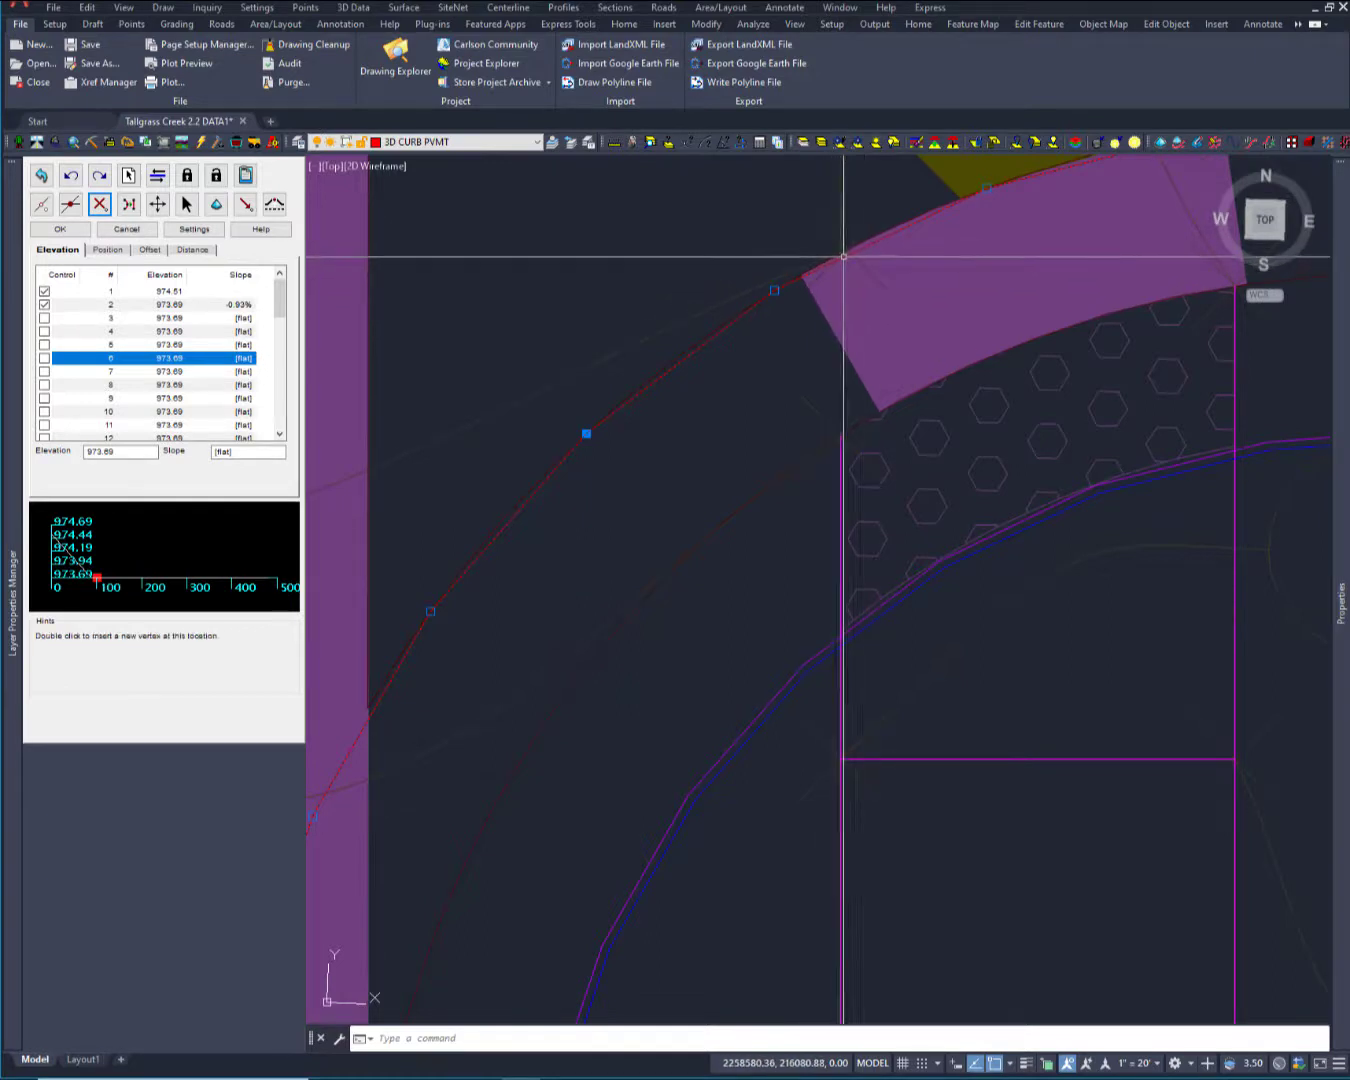
Make vertex 8 at the end of the curb arc a 973.80 control point.
double_click(840, 259)
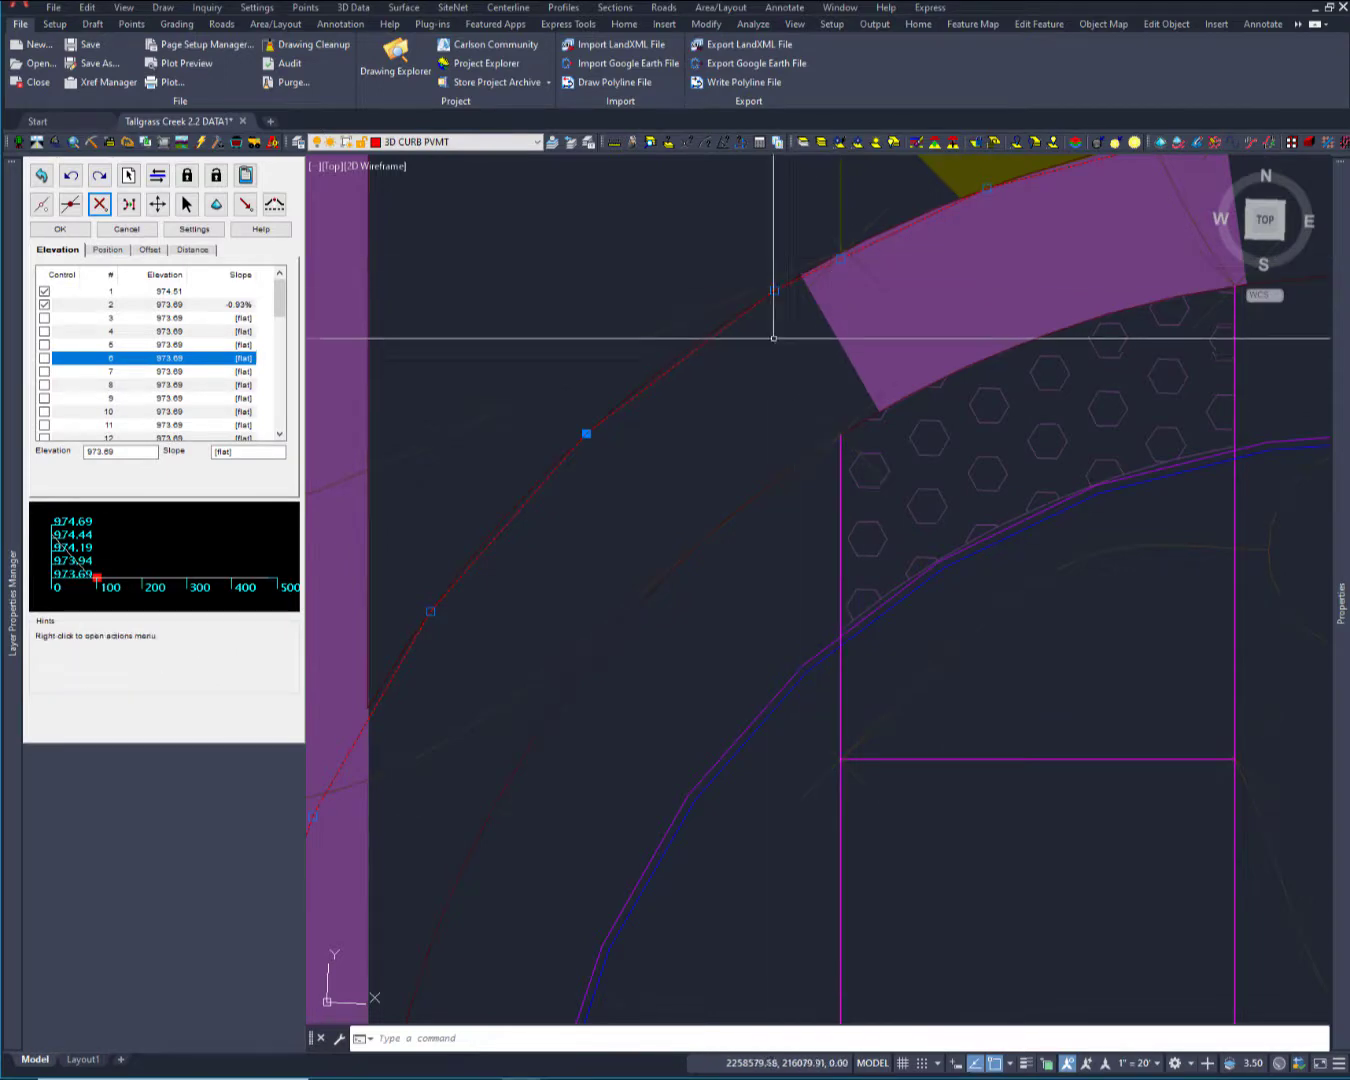
middle_drag(840, 259, 893, 218)
click(893, 219)
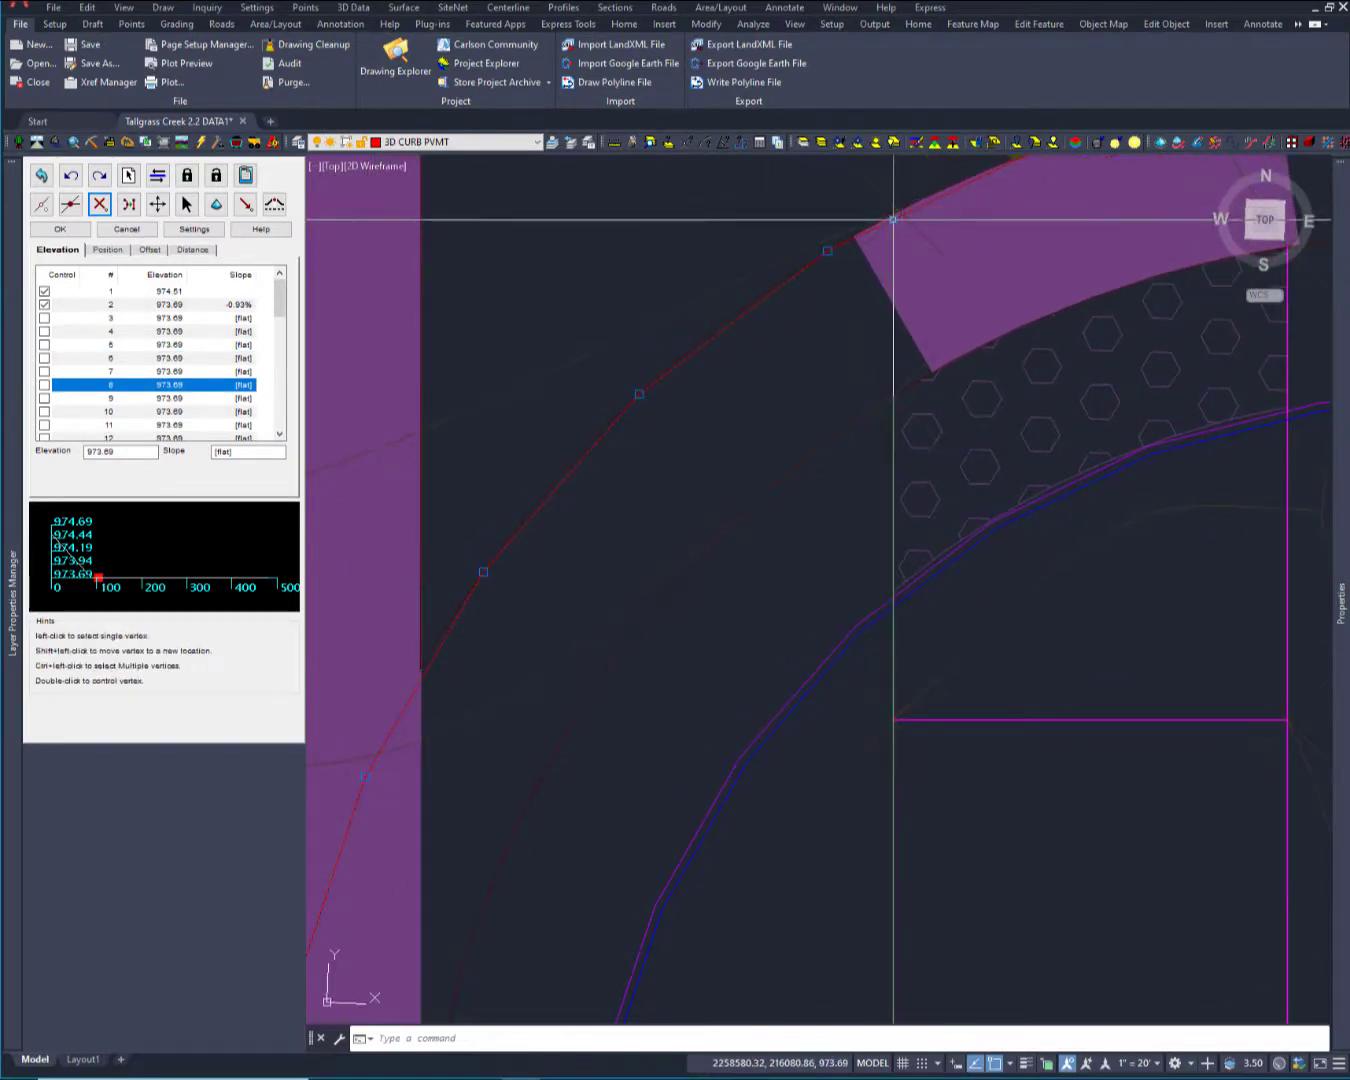
scroll(854, 317, down, 3)
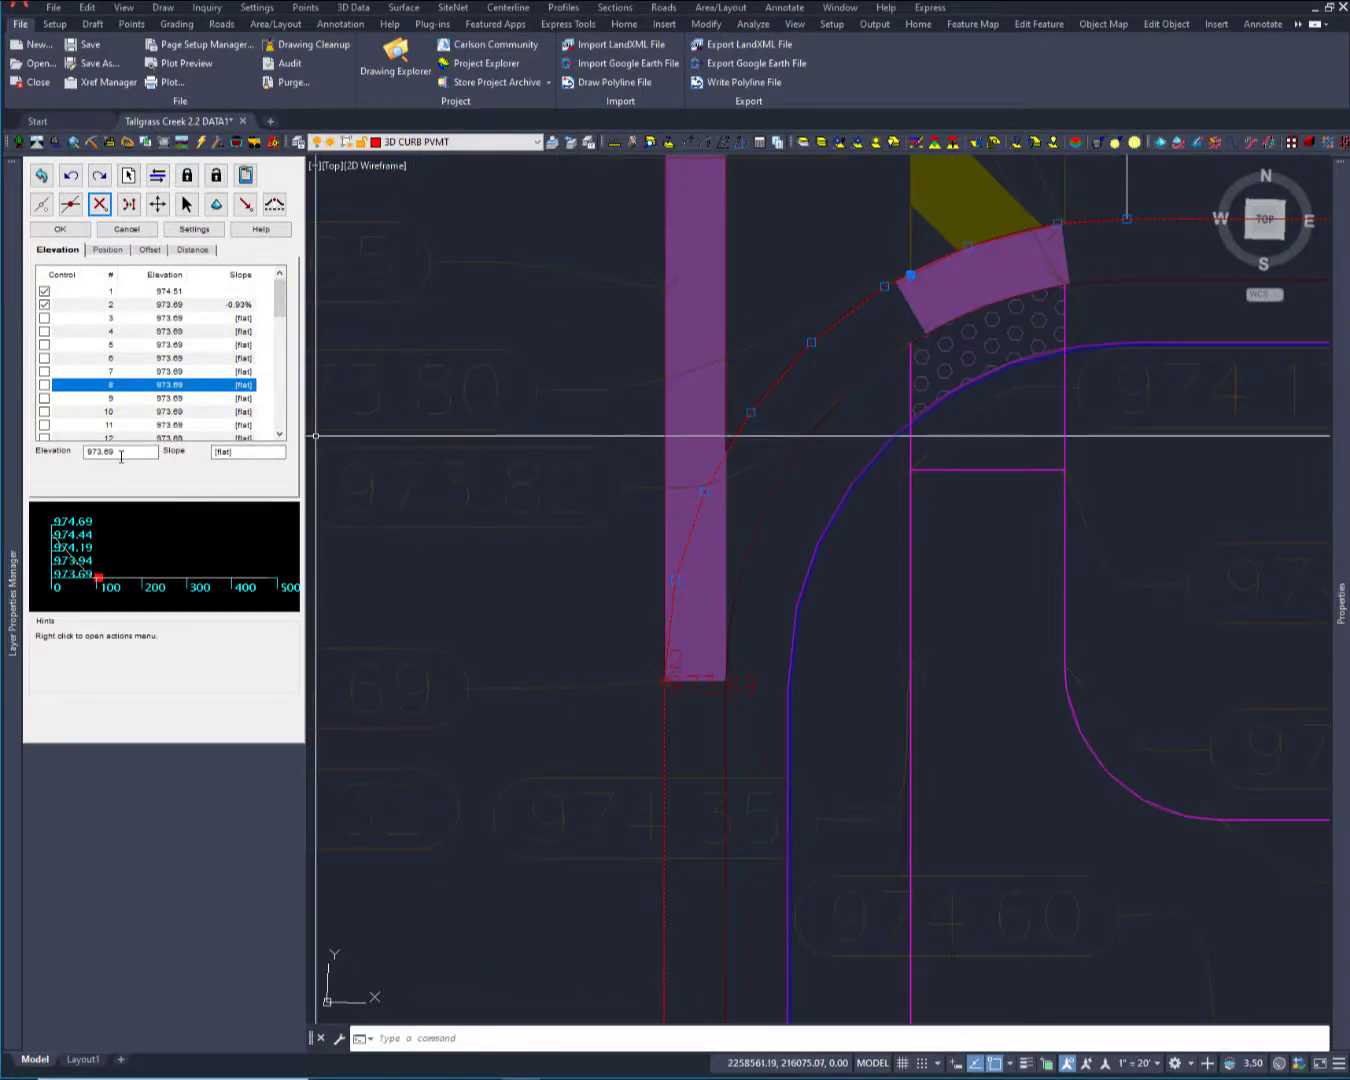
drag(132, 453, 25, 448)
text(97)
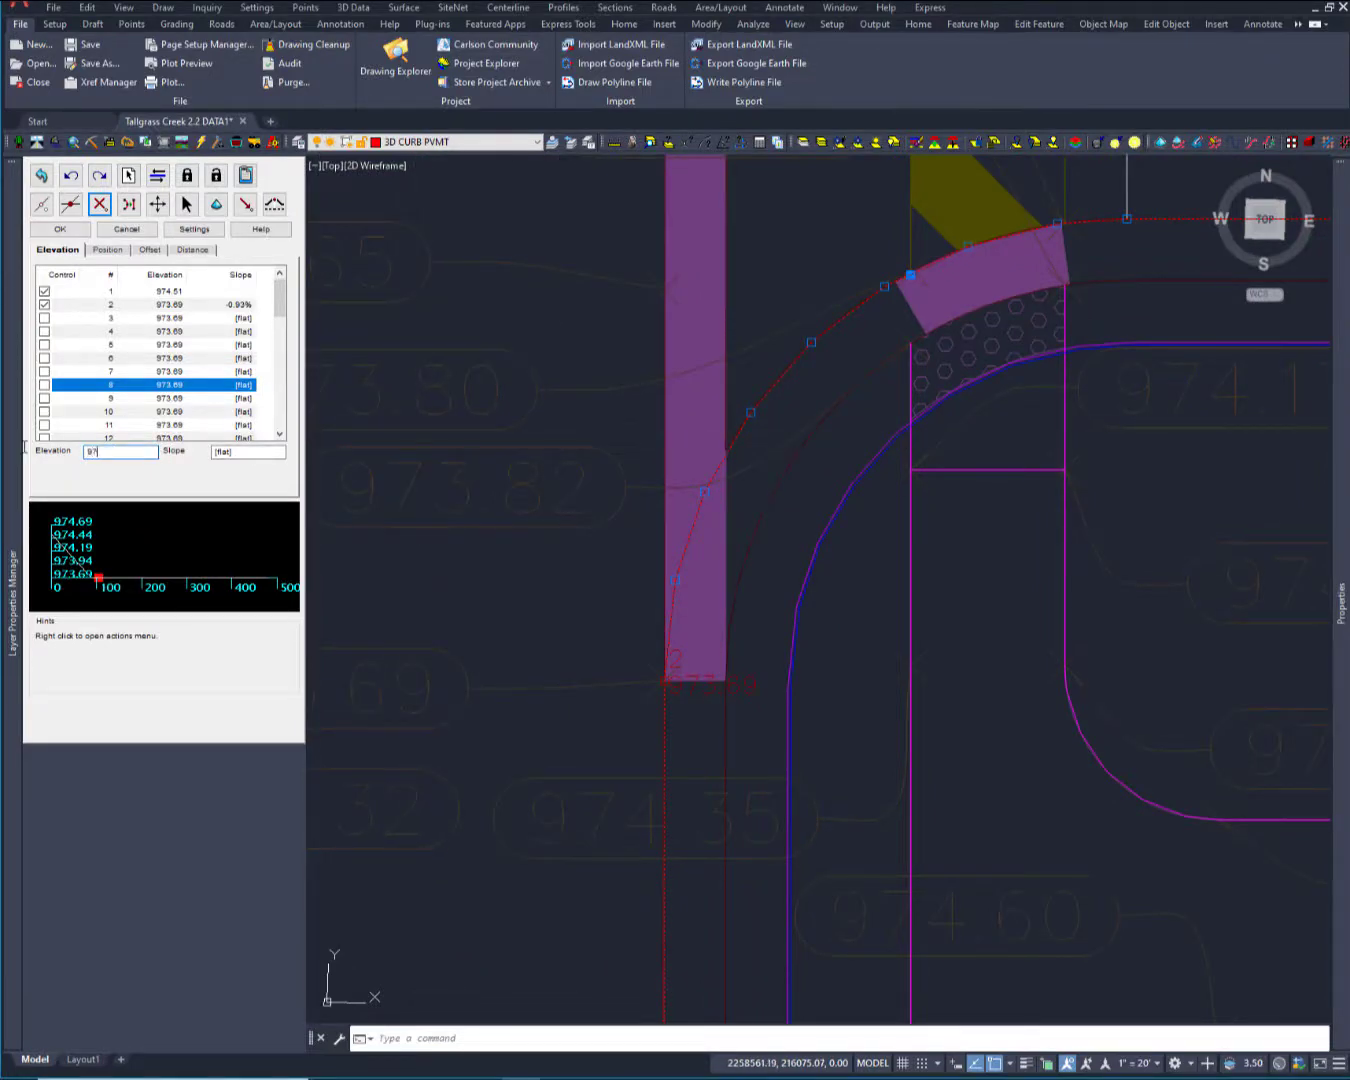
text(3.8)
key(Return)
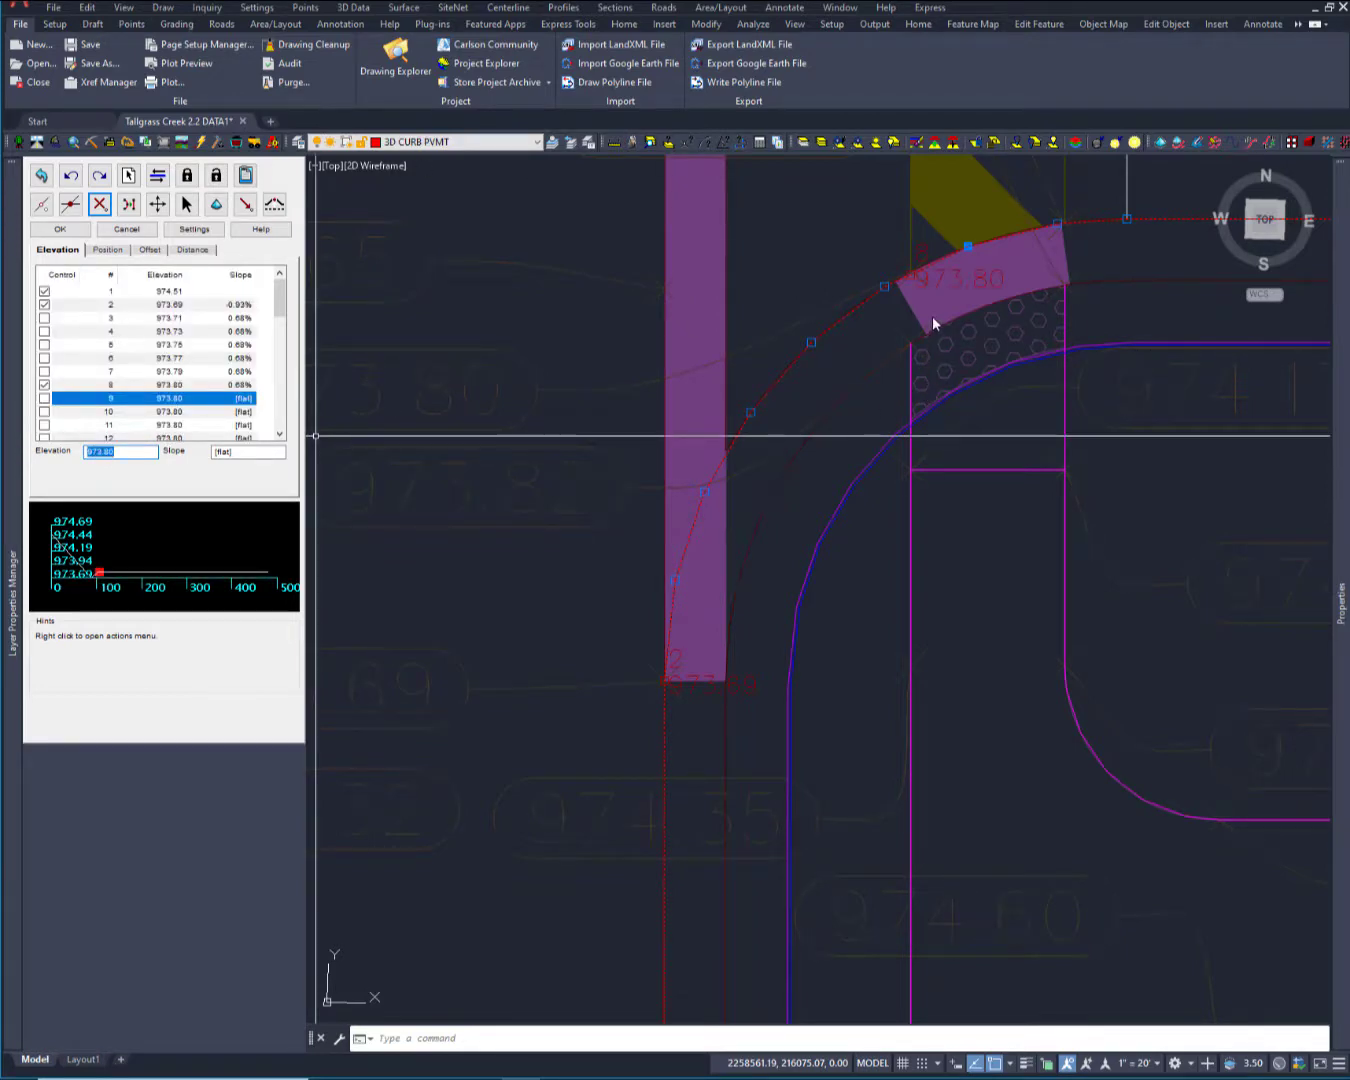
Bring up the vertex actions list near the curb arc and dismiss it.
middle_drag(932, 316, 700, 359)
right_click(700, 357)
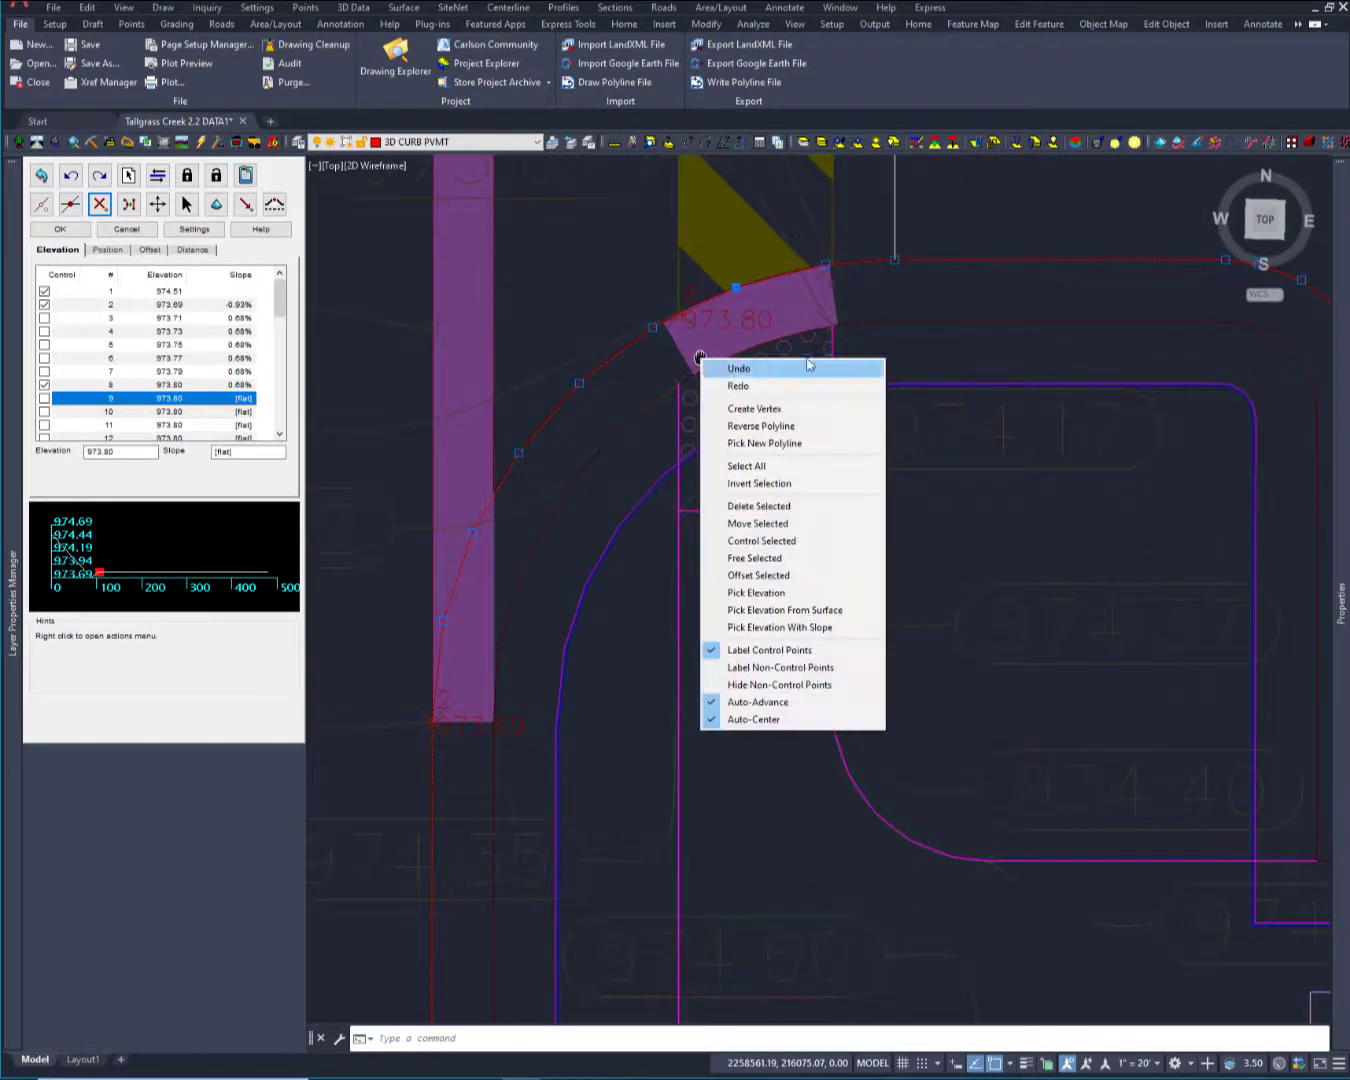
middle_click(959, 300)
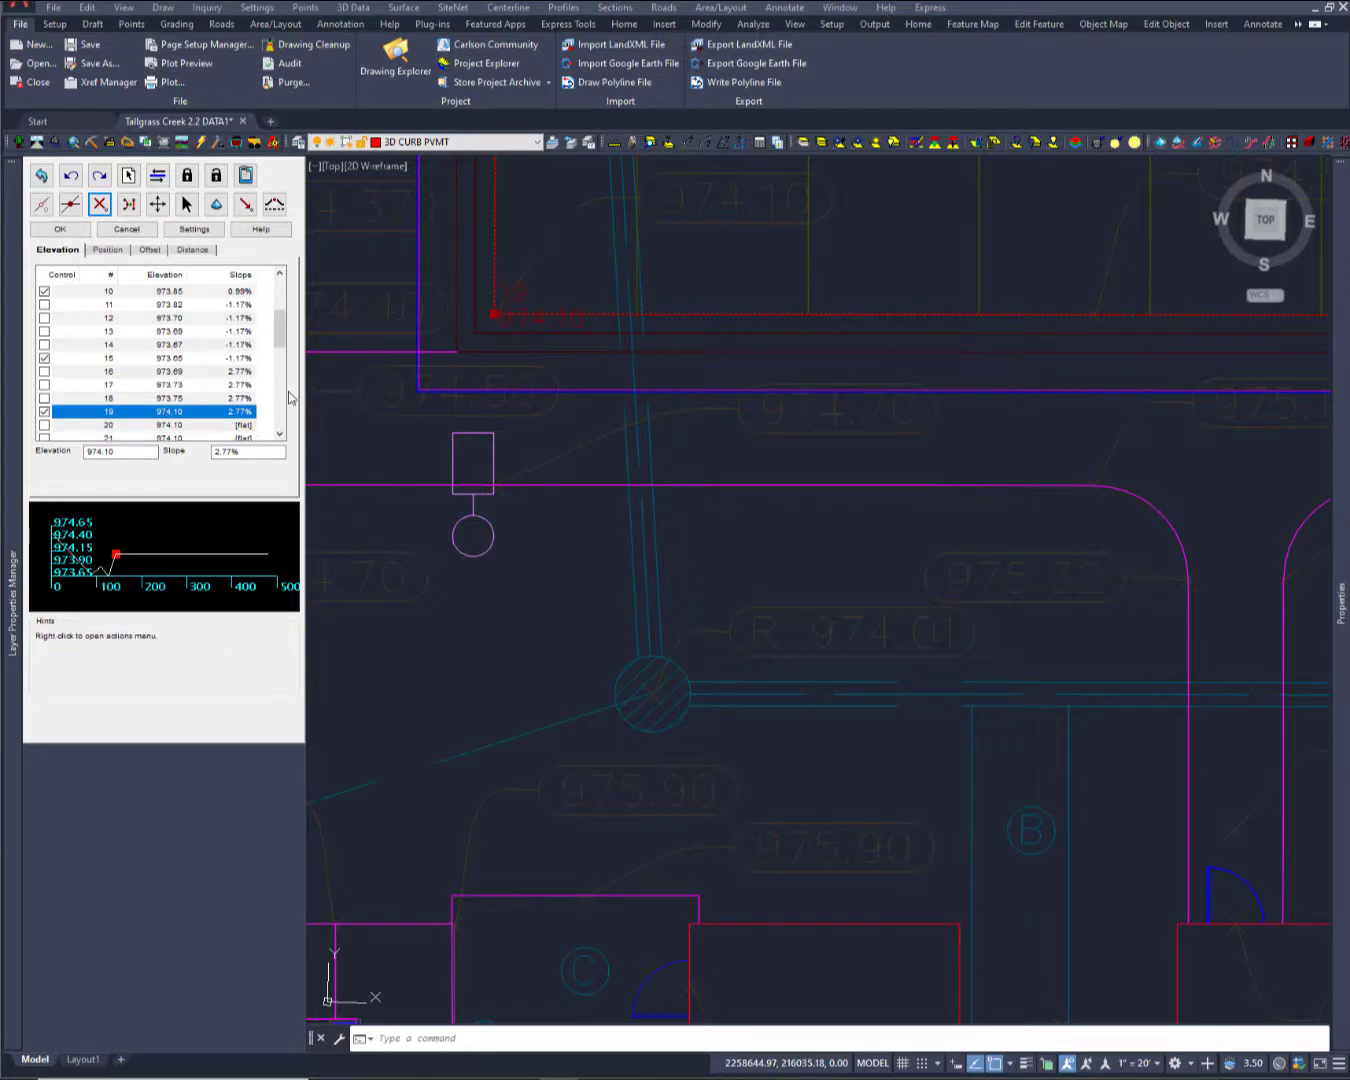
Step through the curb vertices from vertex 20 to point 21.
click(180, 426)
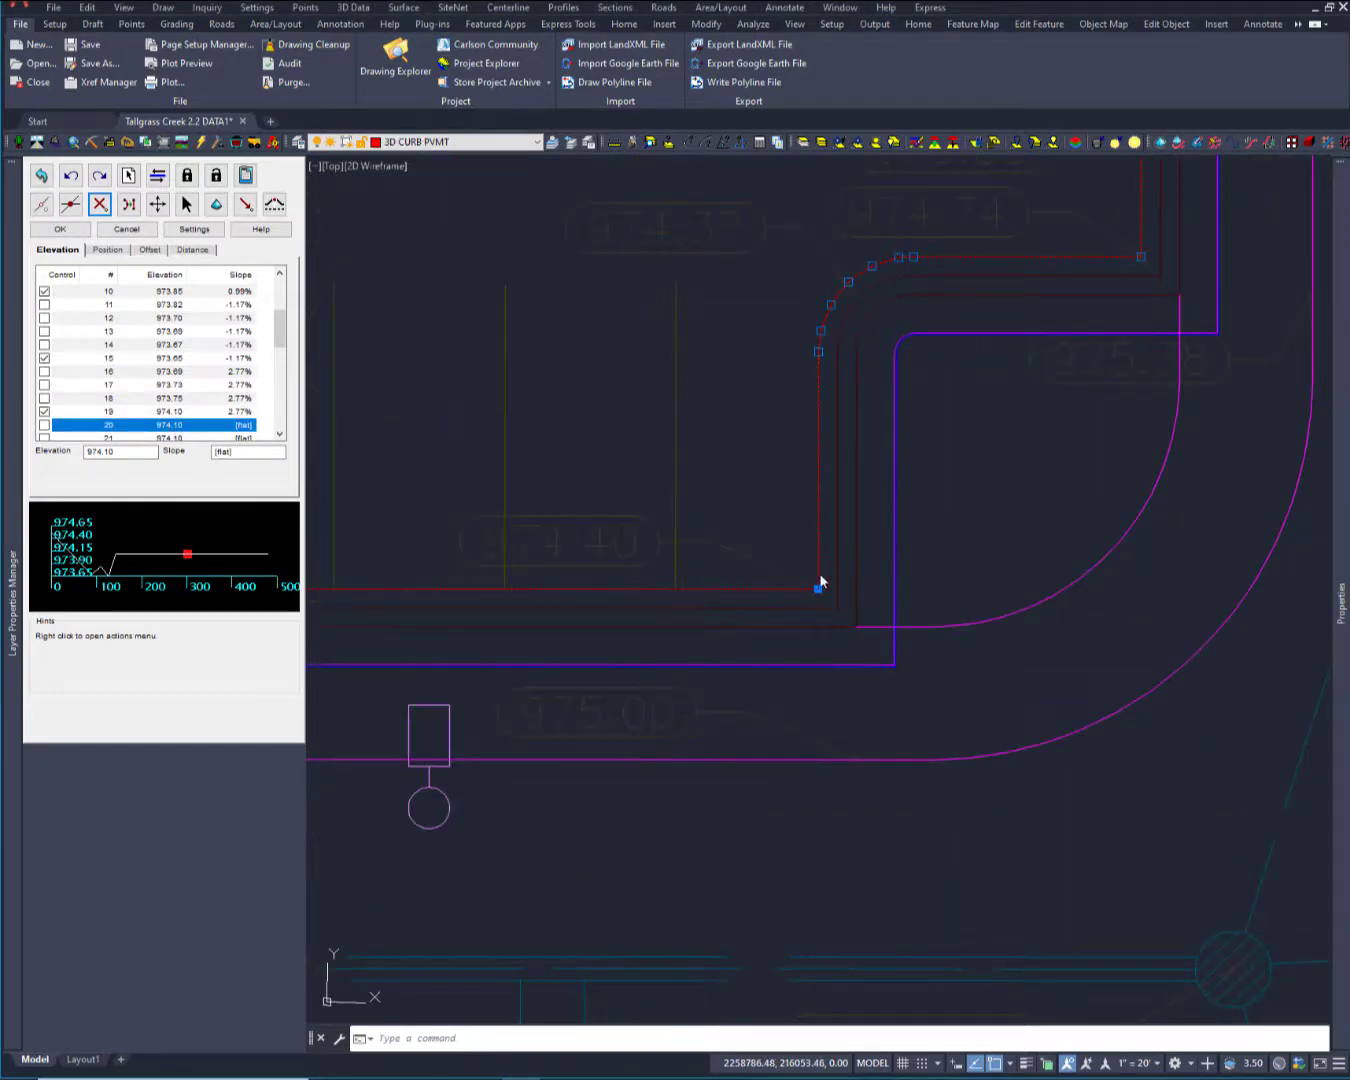
scroll(521, 543, down, 5)
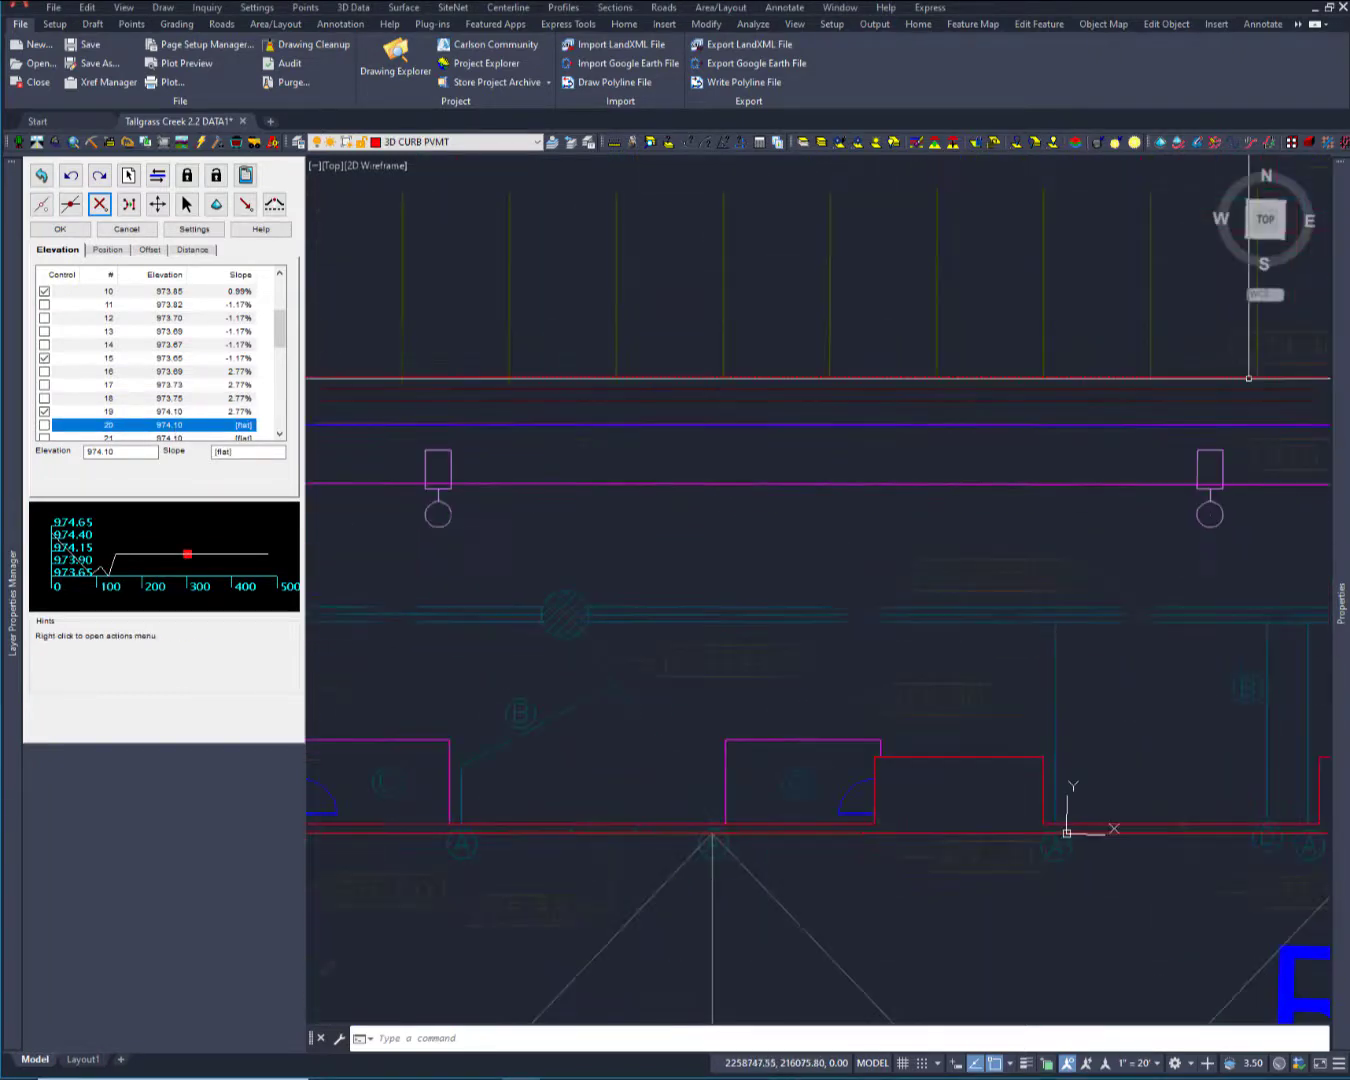
scroll(1168, 404, down, 5)
scroll(850, 469, up, 6)
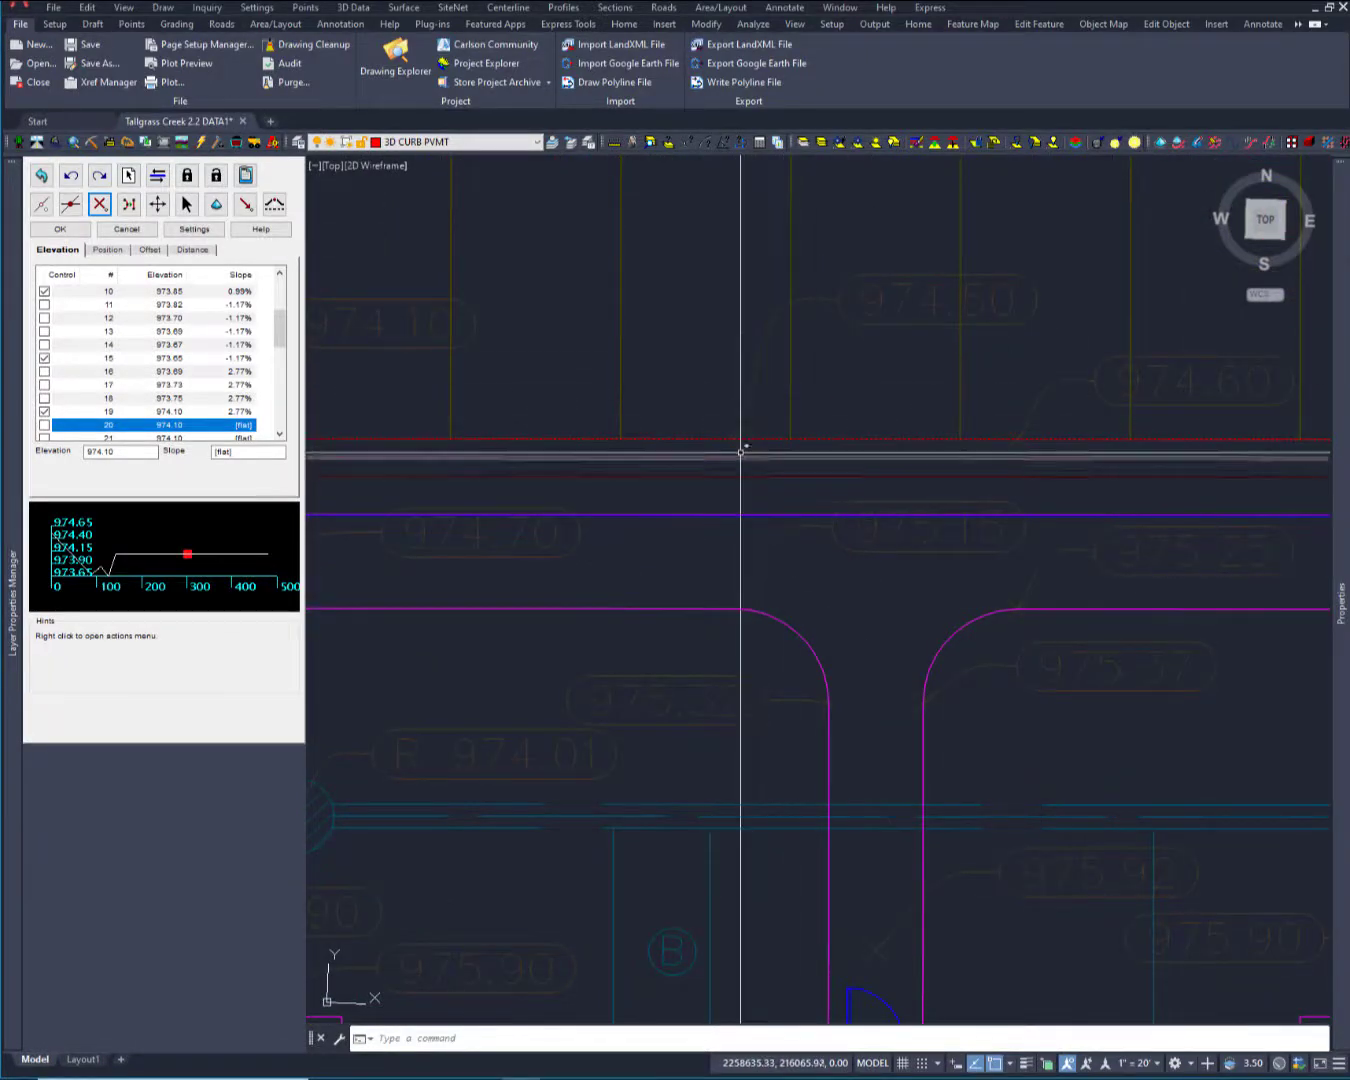
scroll(742, 452, up, 5)
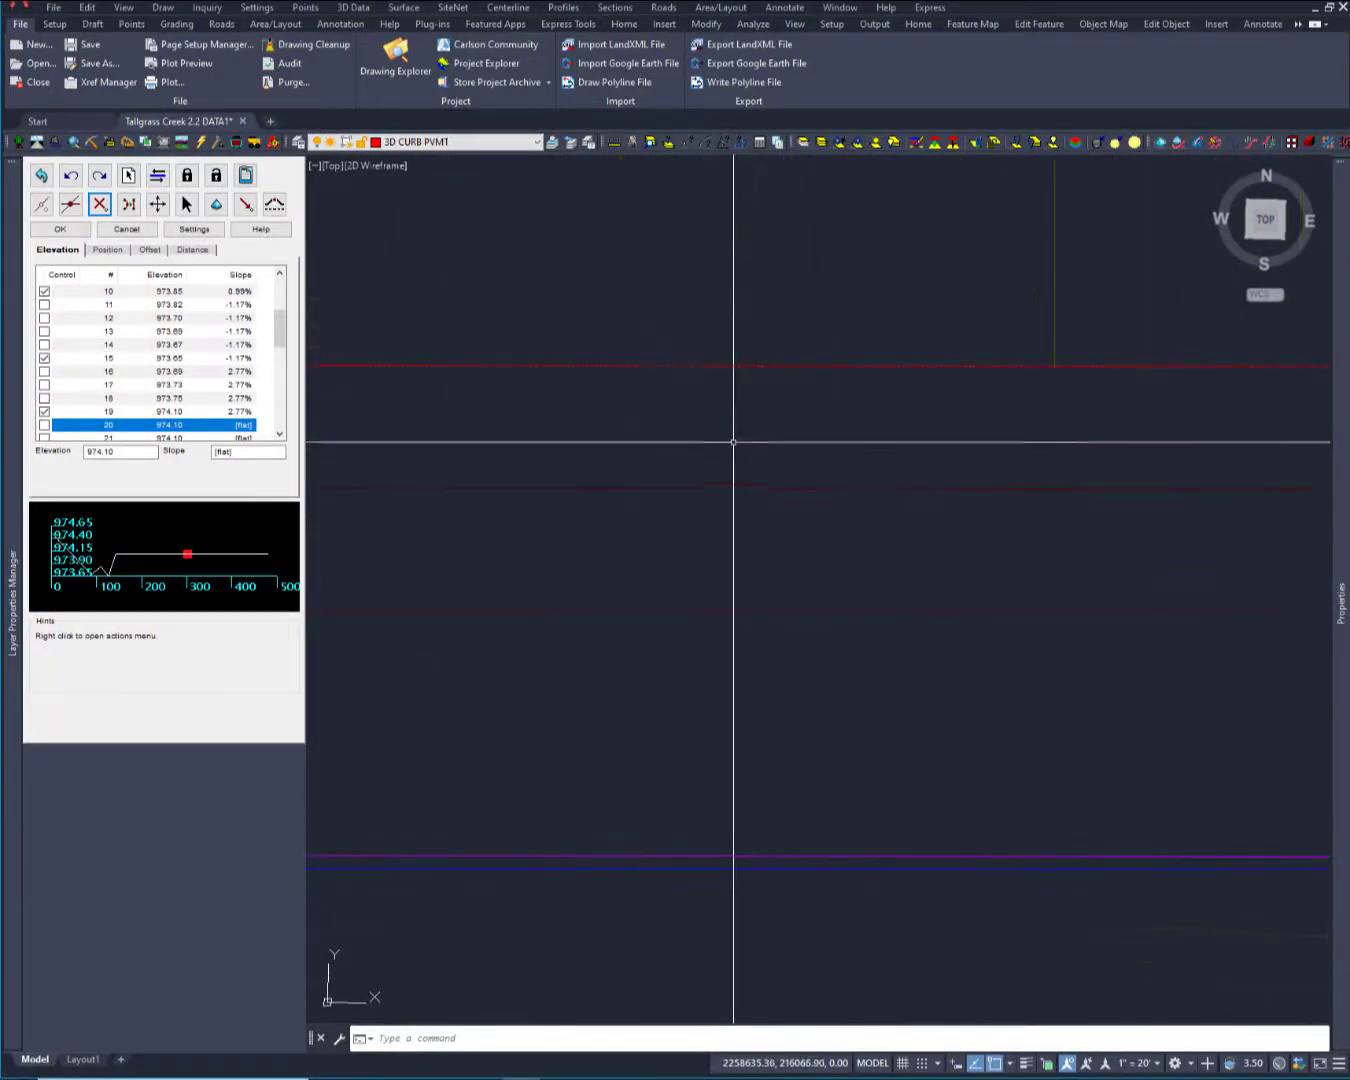
click(690, 365)
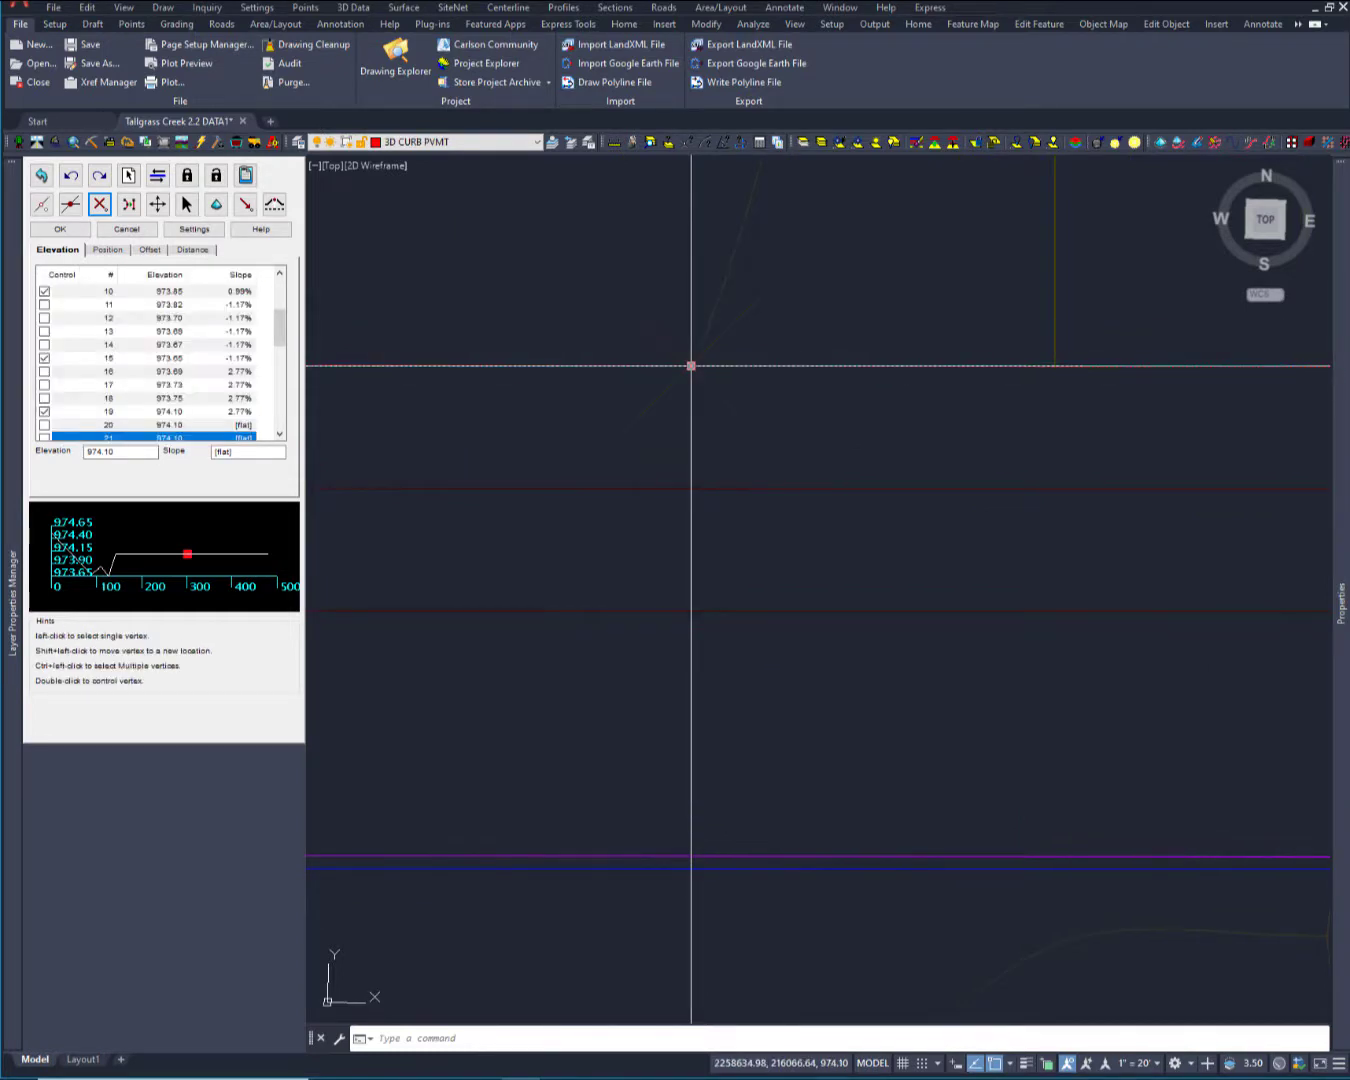
scroll(691, 365, down, 4)
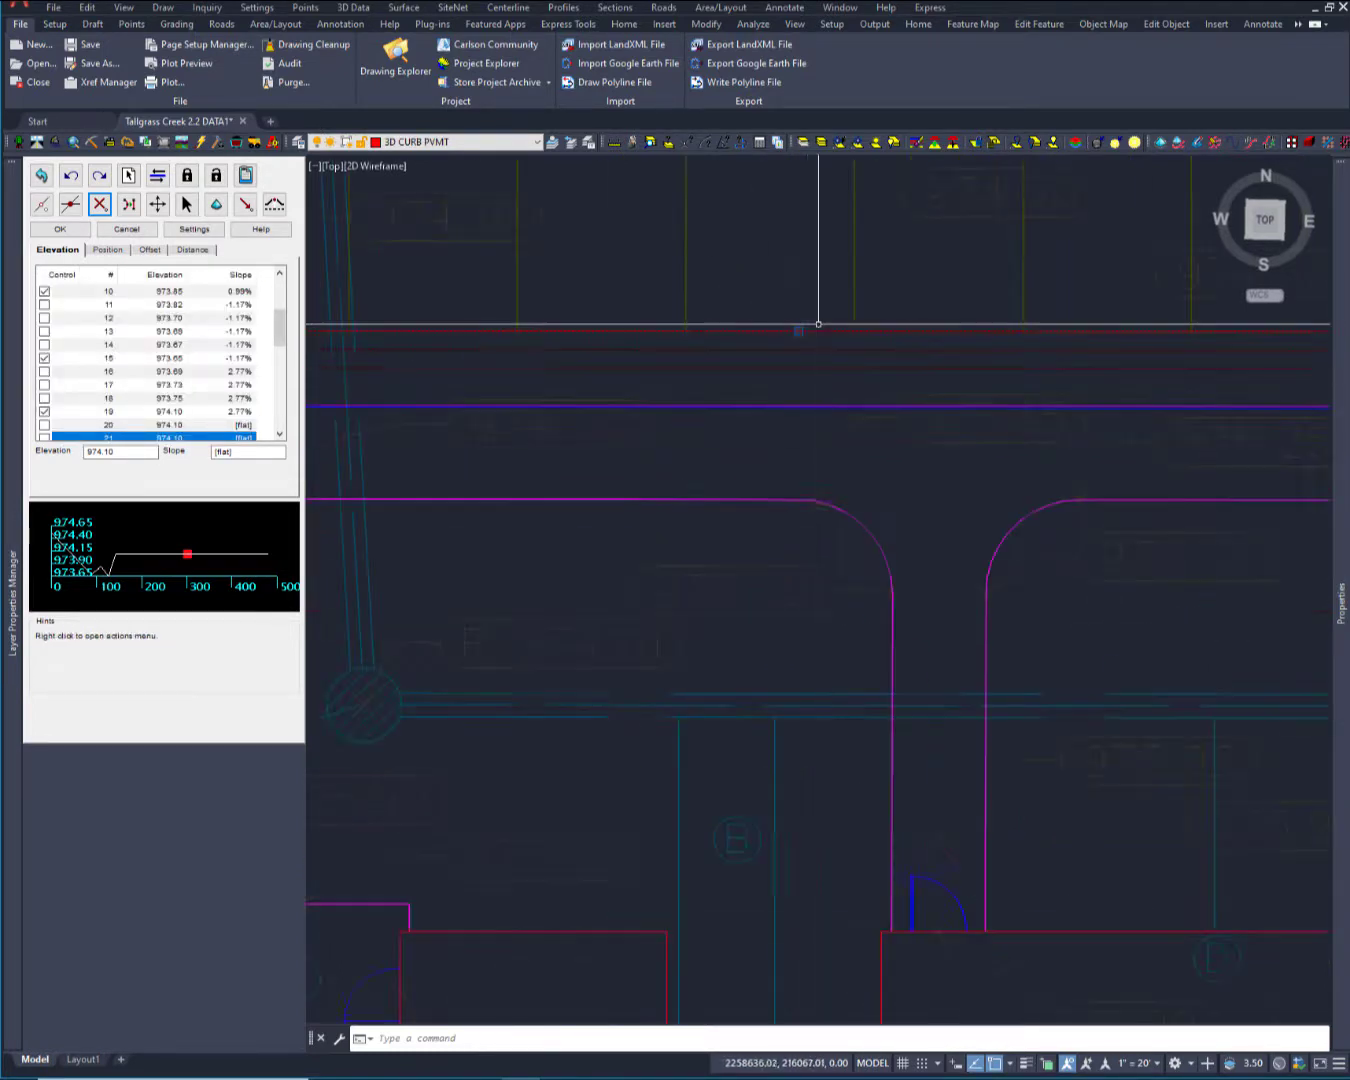
click(799, 330)
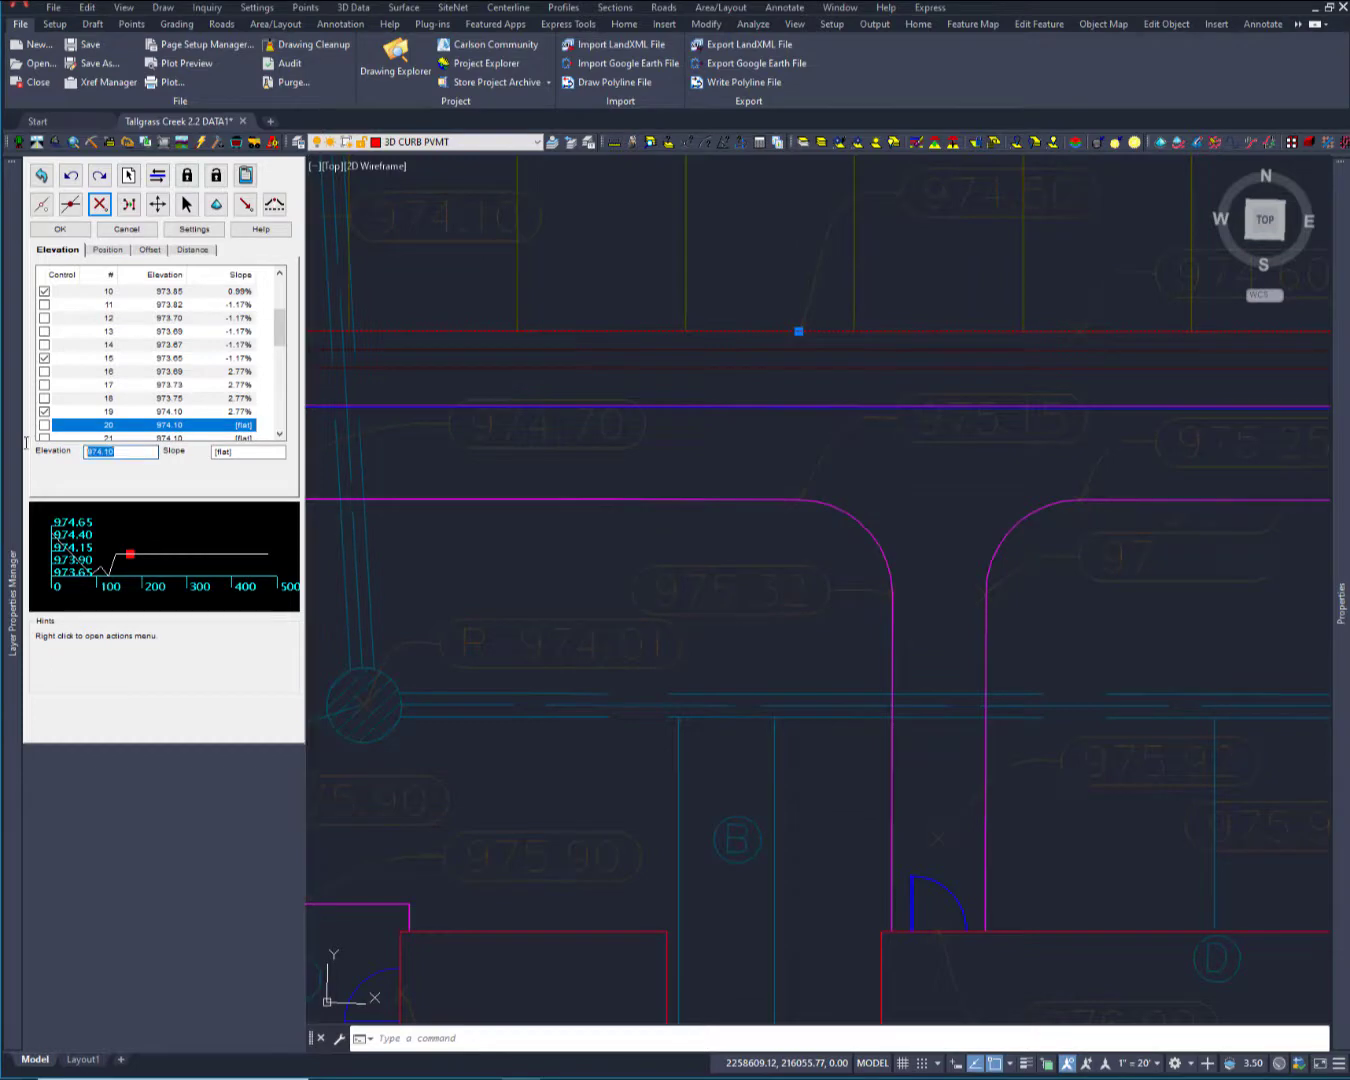
mouse_move(15, 441)
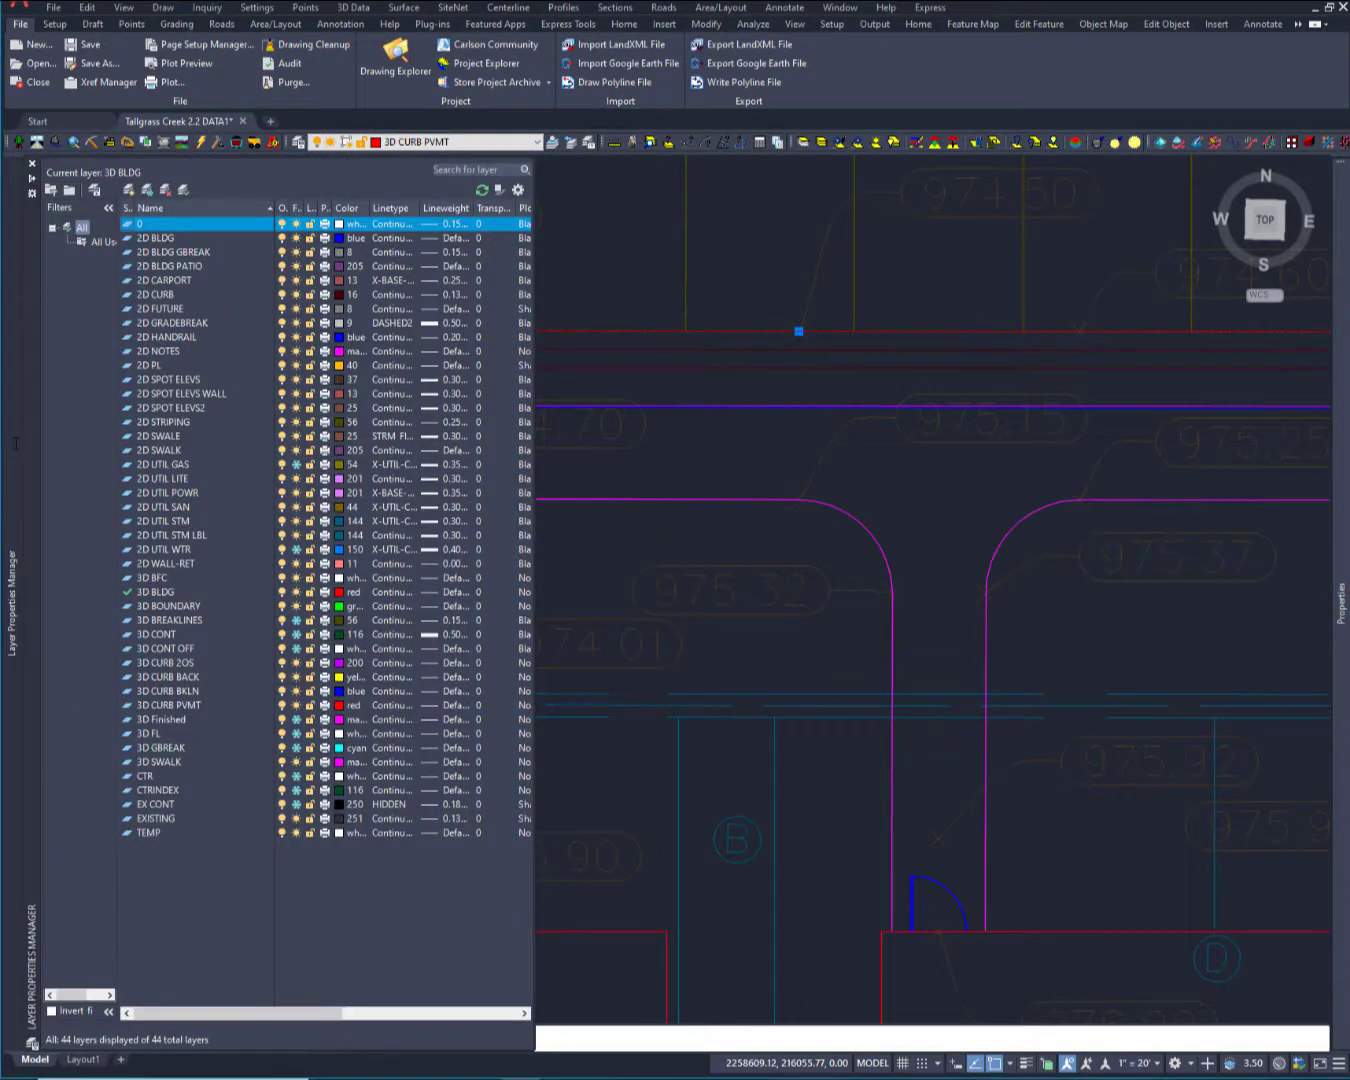
key(Down)
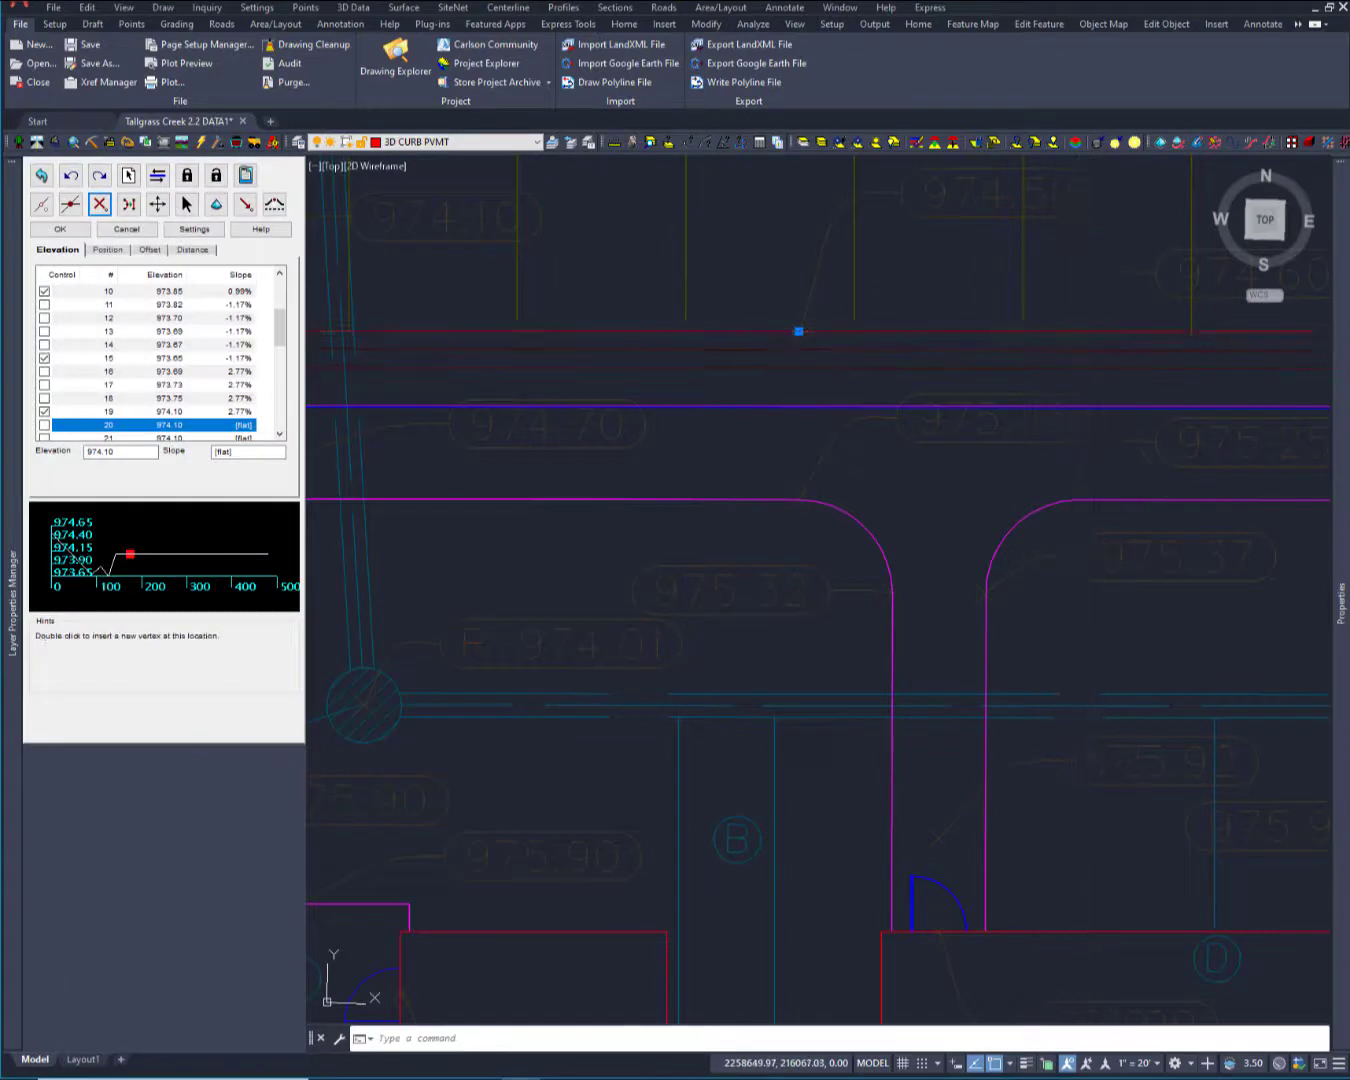
click(1077, 333)
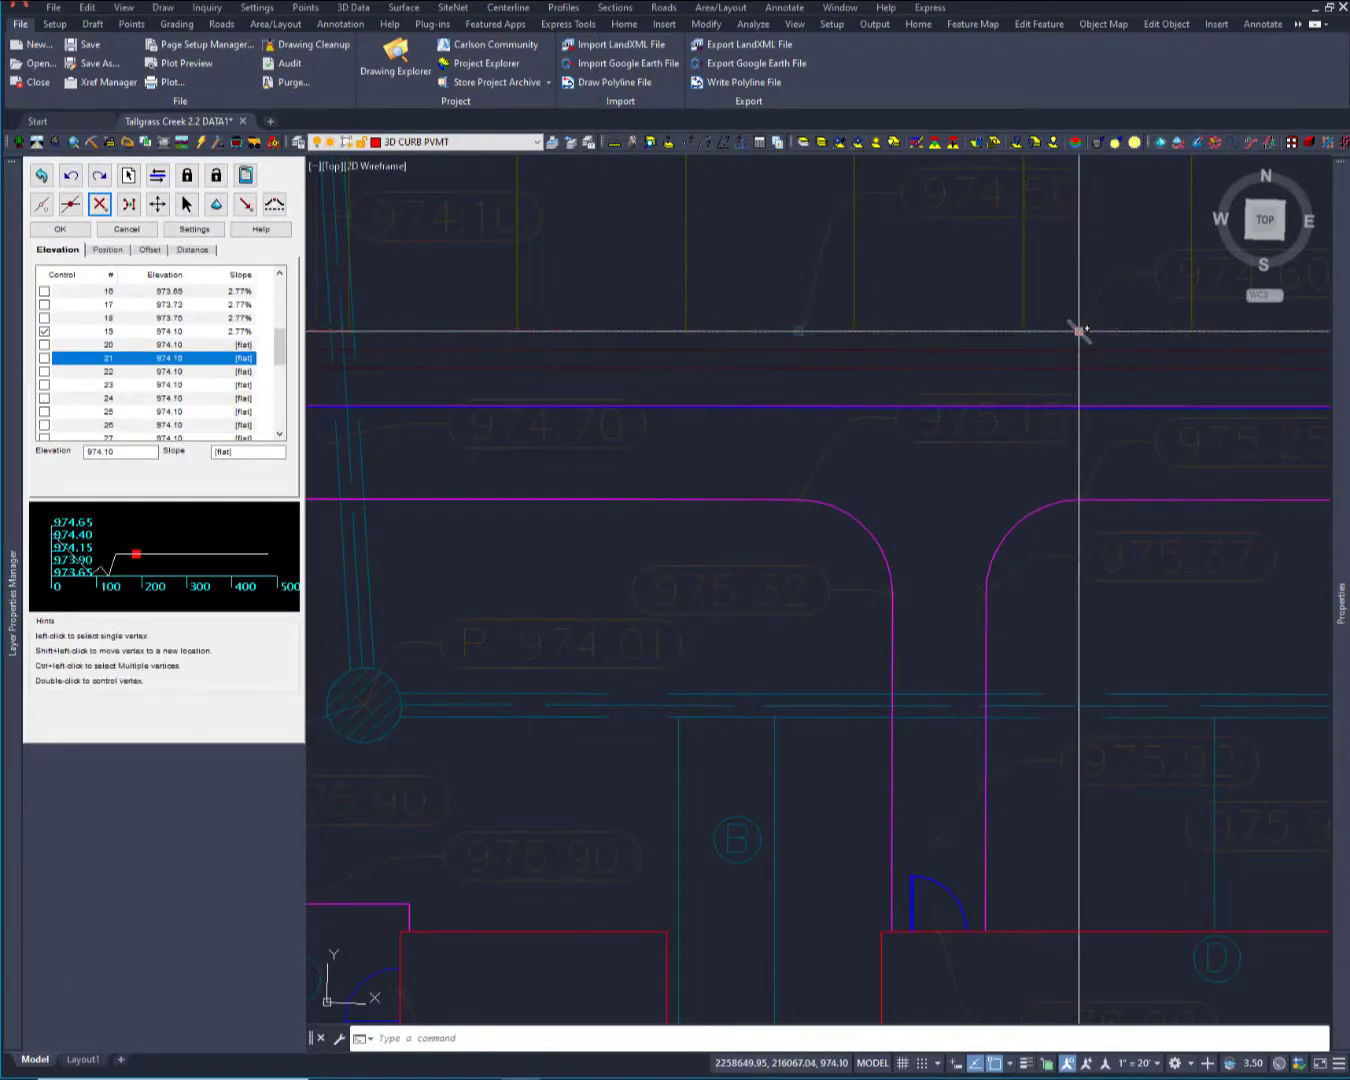
Change point 21's elevation from 974.10 to 974.60.
click(116, 452)
drag(122, 453, 40, 454)
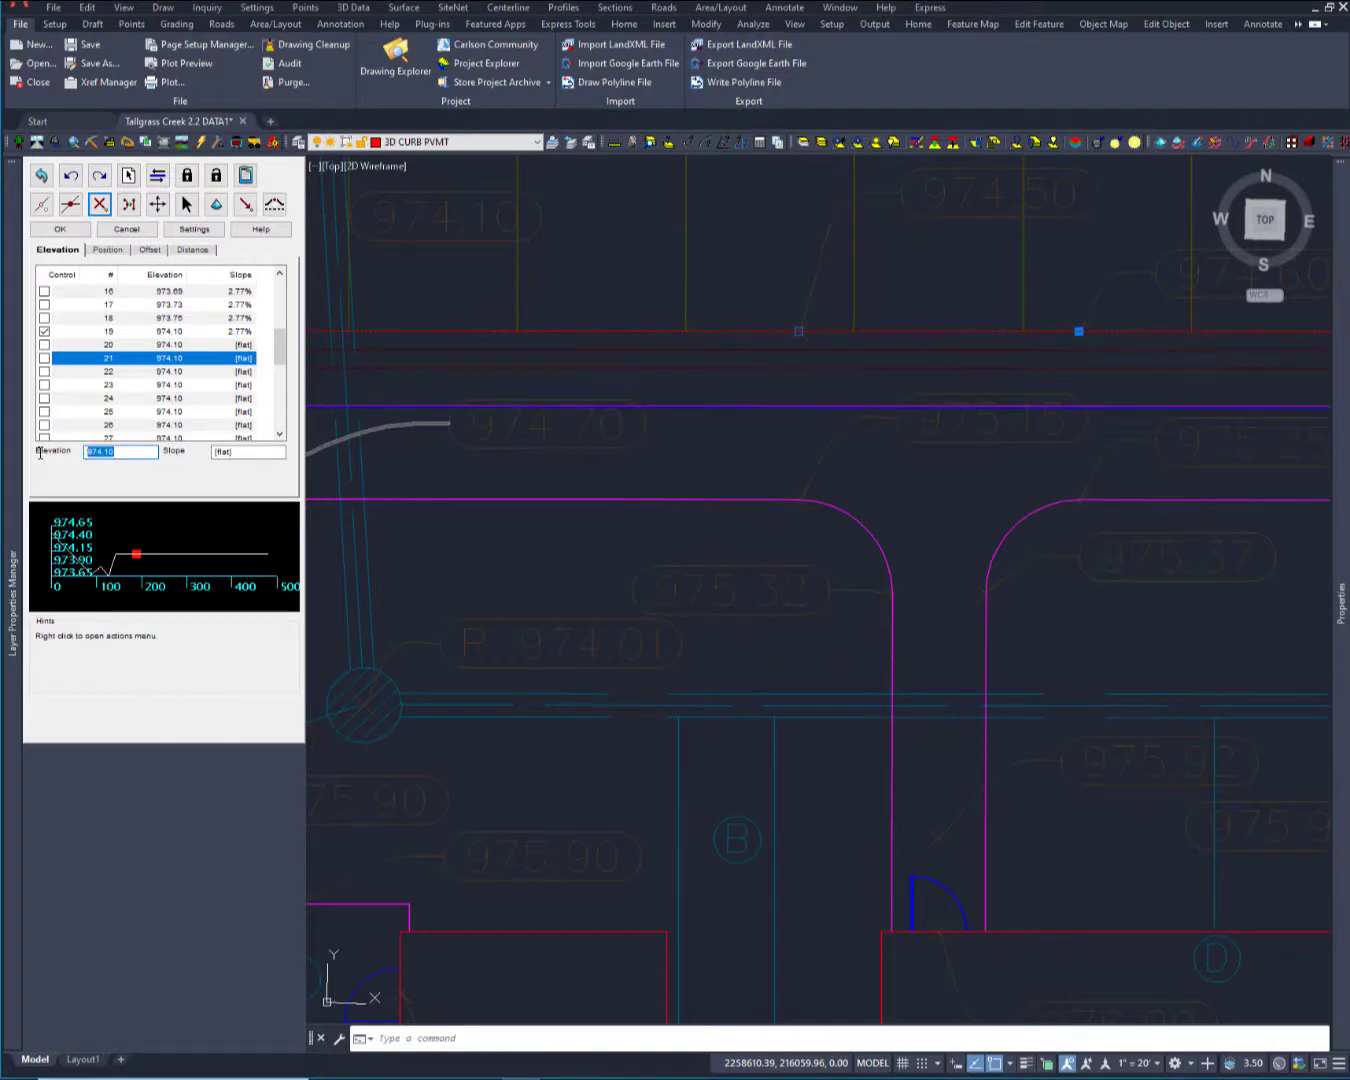
text(974.6)
key(Return)
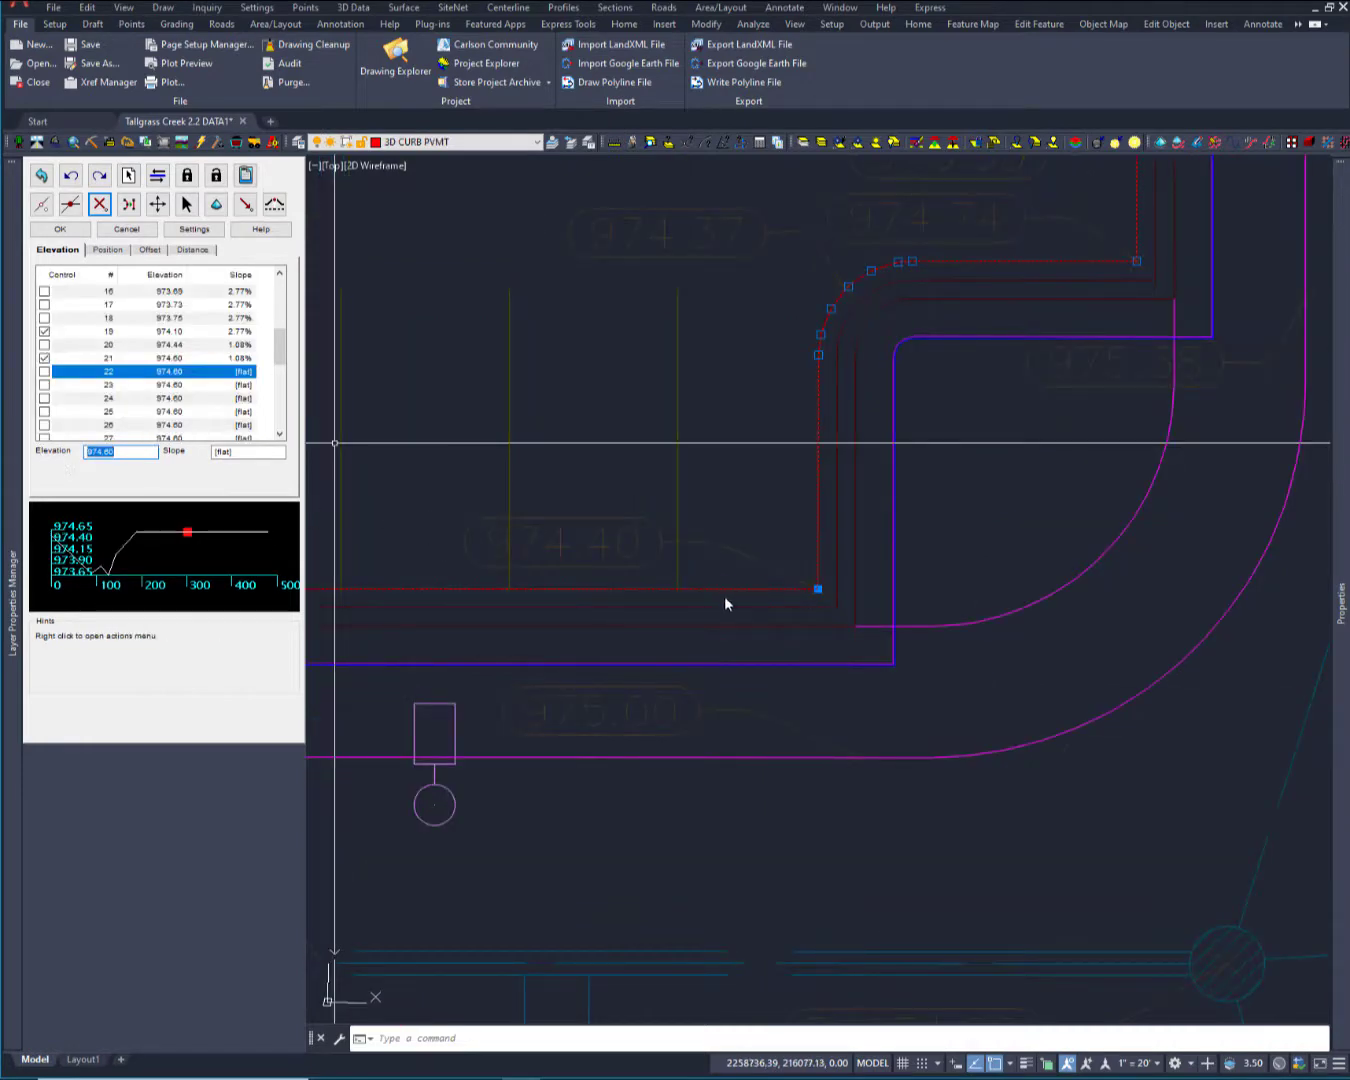
Set point 22's elevation to 974.40.
scroll(552, 445, down, 5)
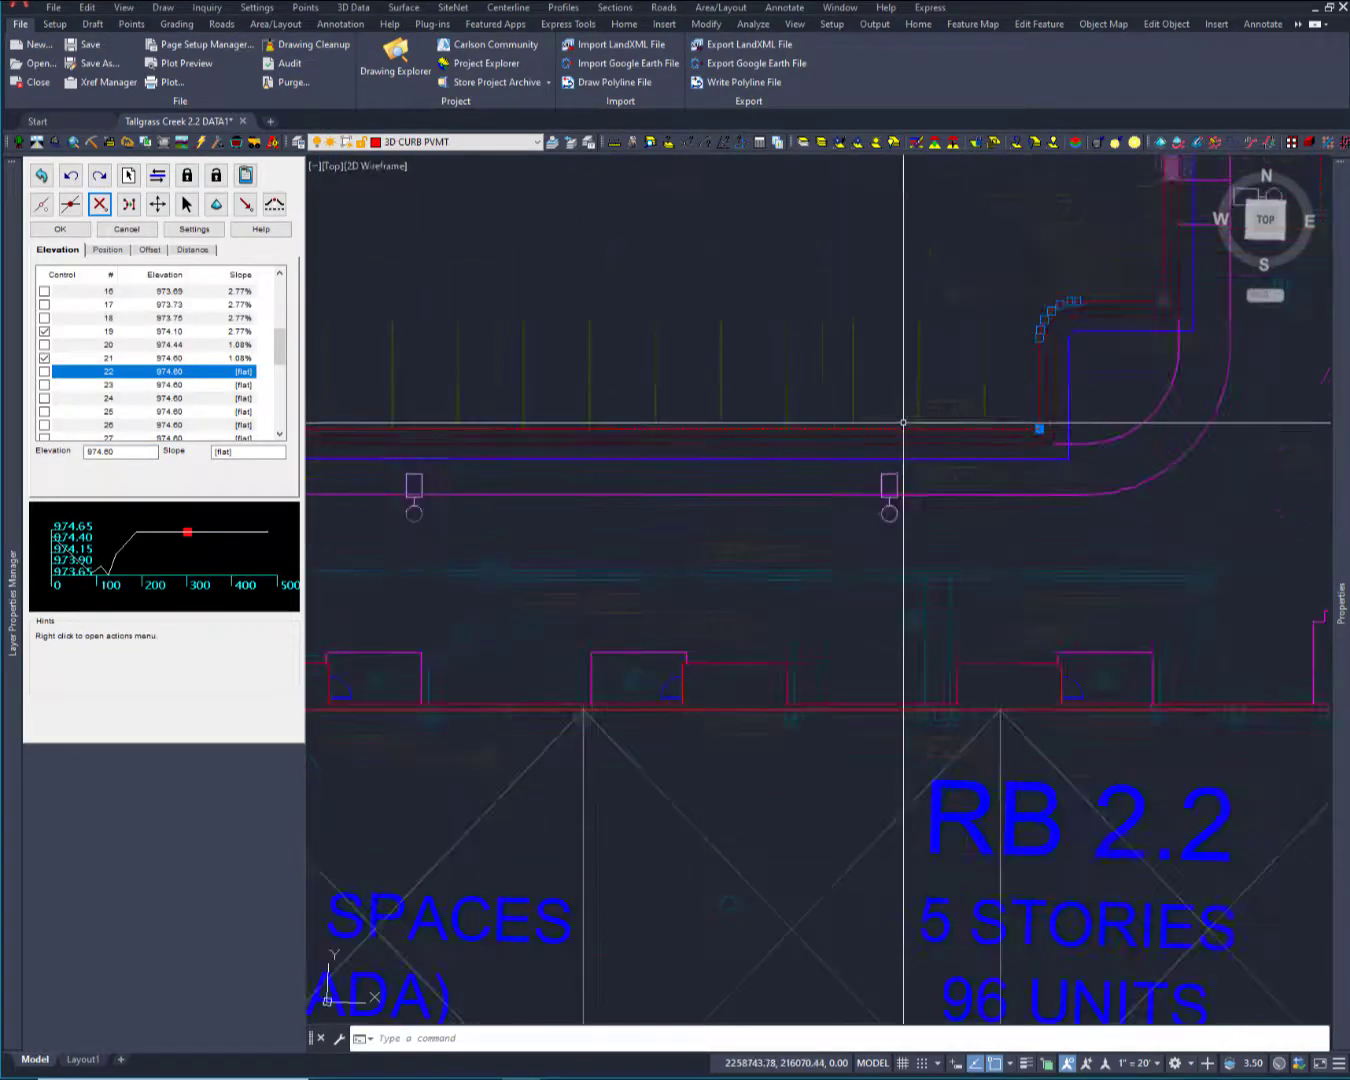
scroll(551, 444, up, 5)
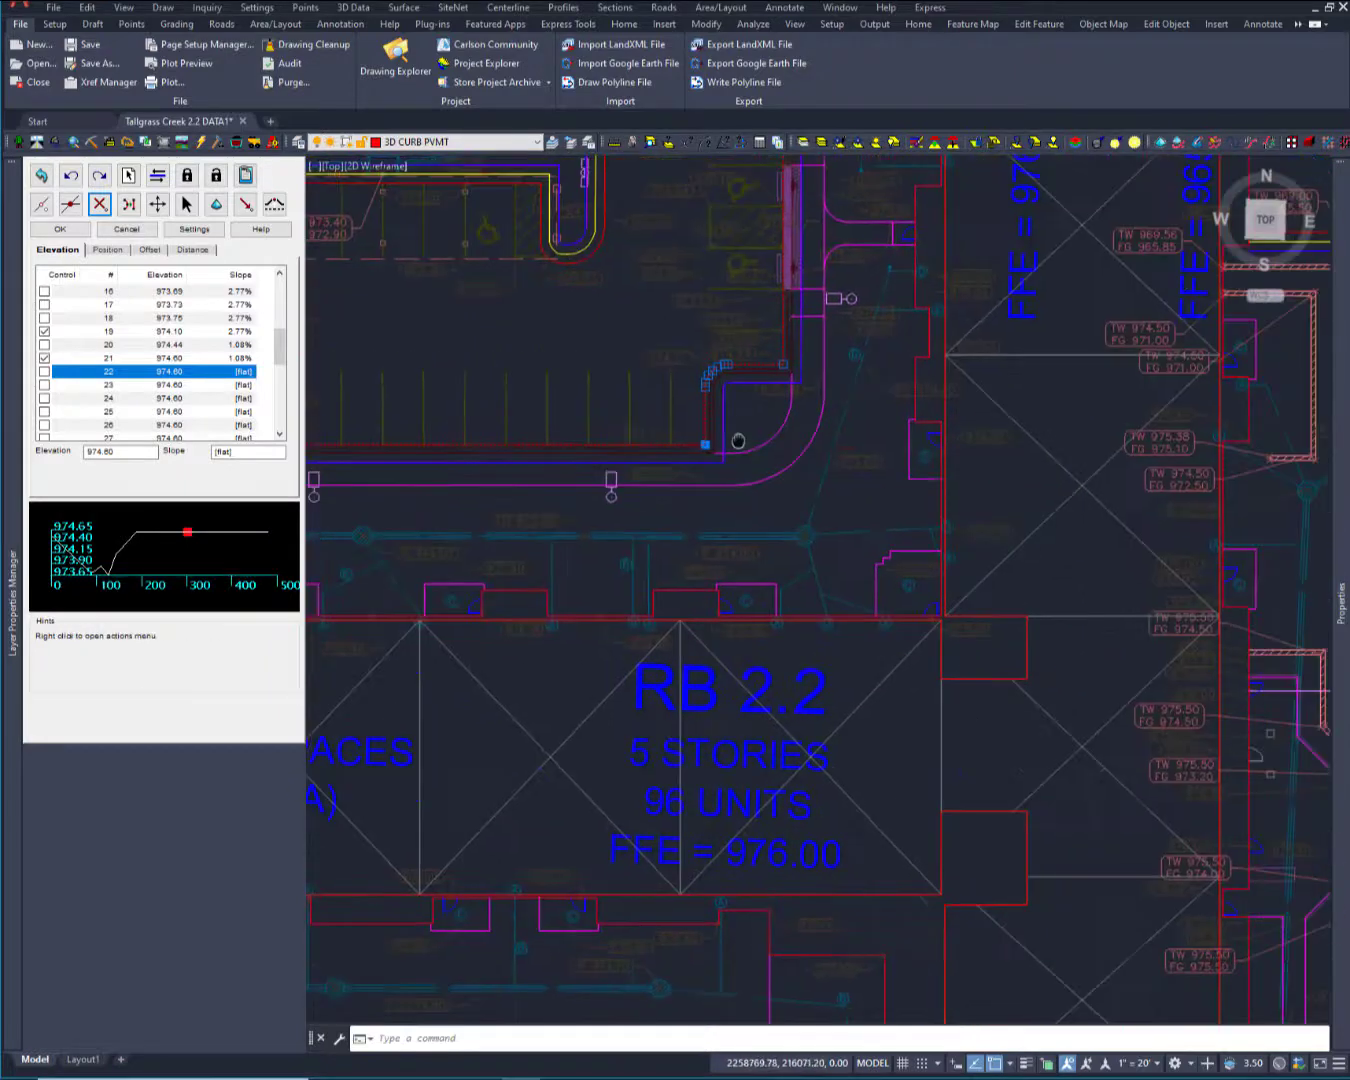
scroll(485, 448, up, 2)
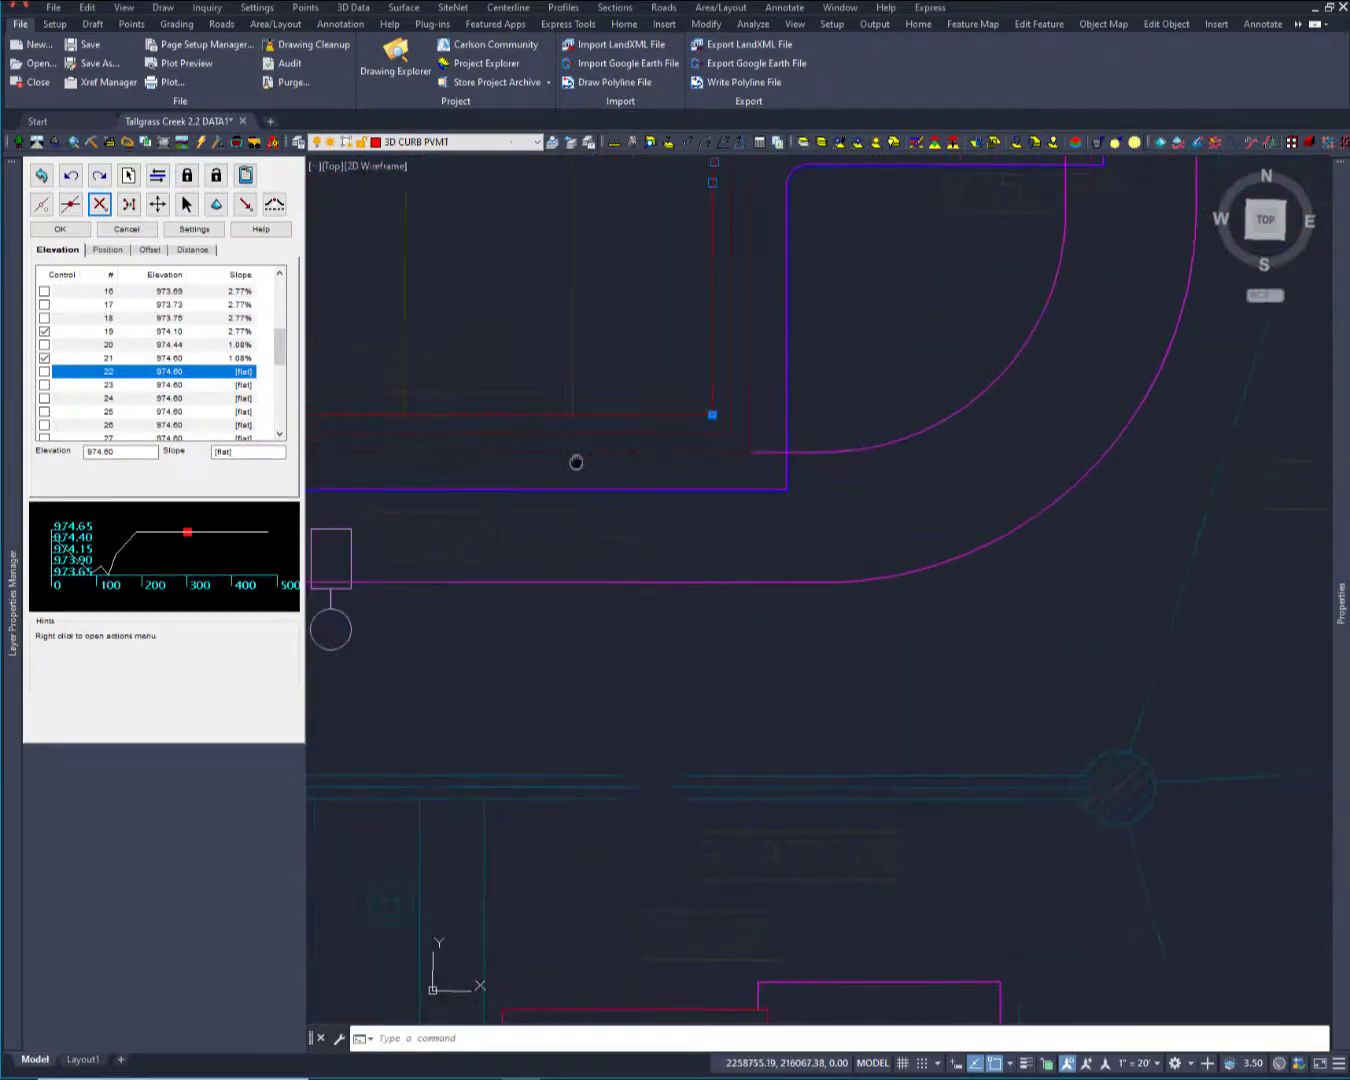
click(125, 379)
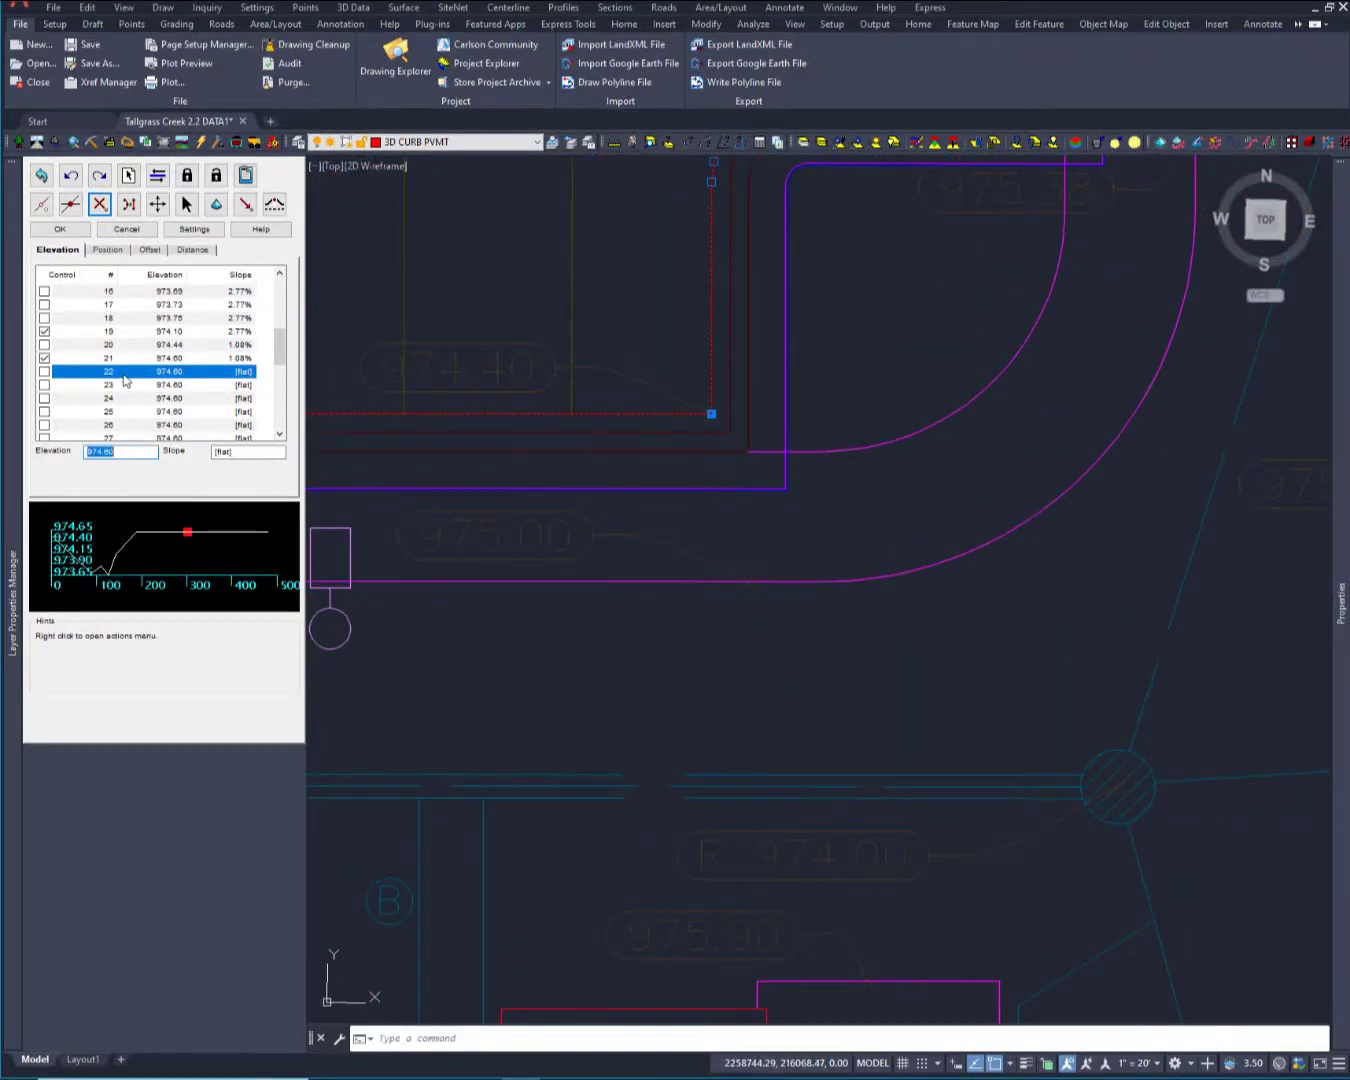
text(9)
key(Return)
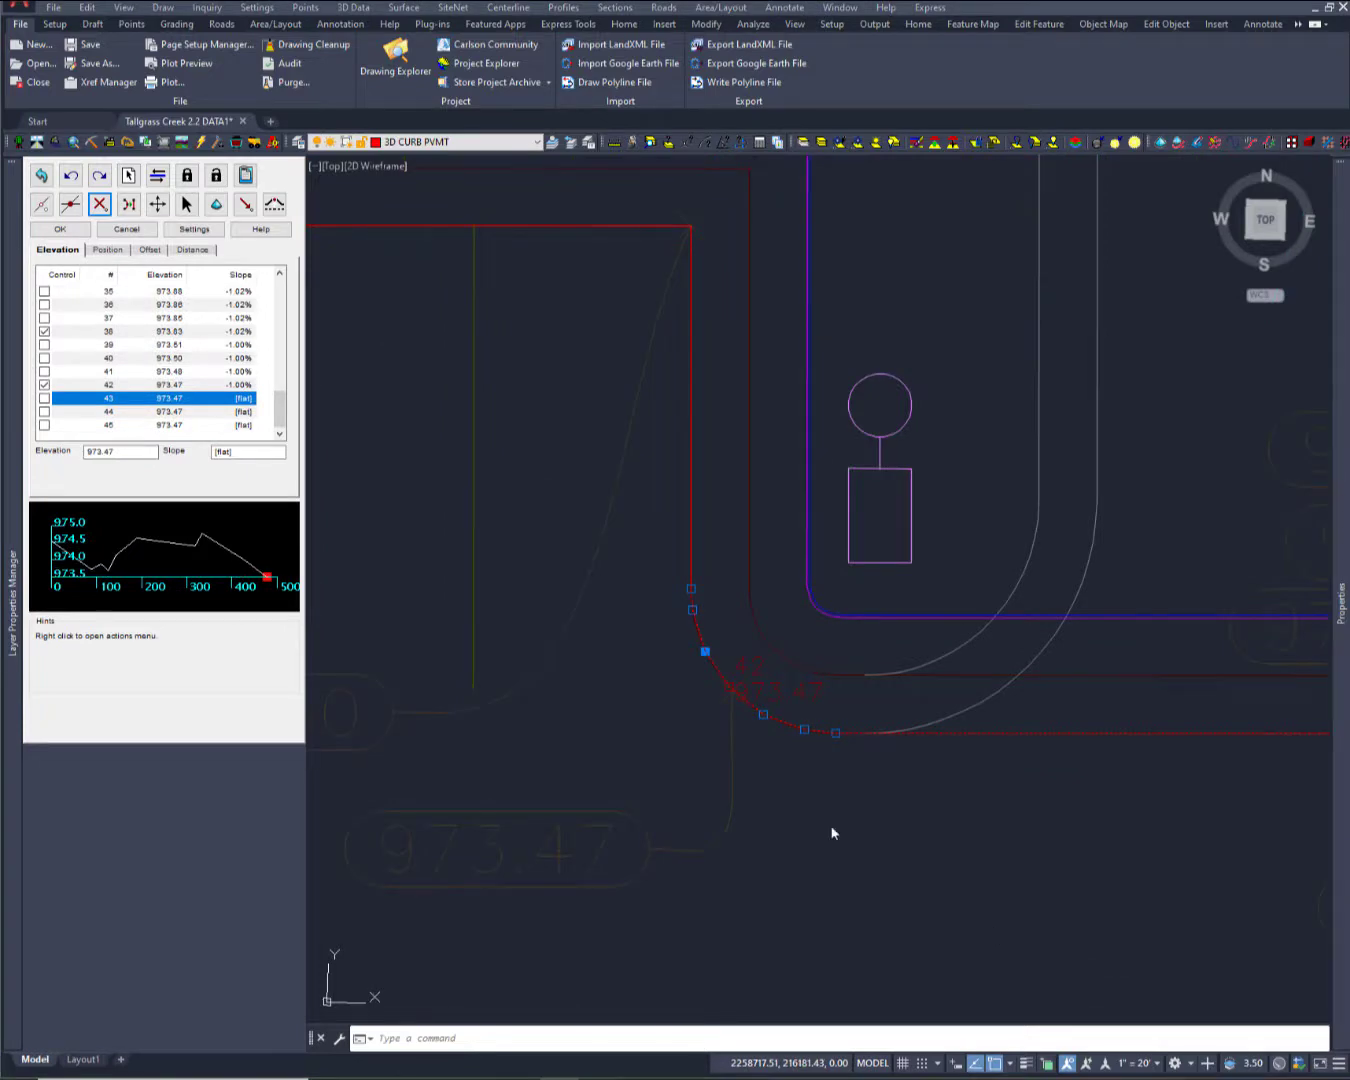
scroll(732, 769, down, 2)
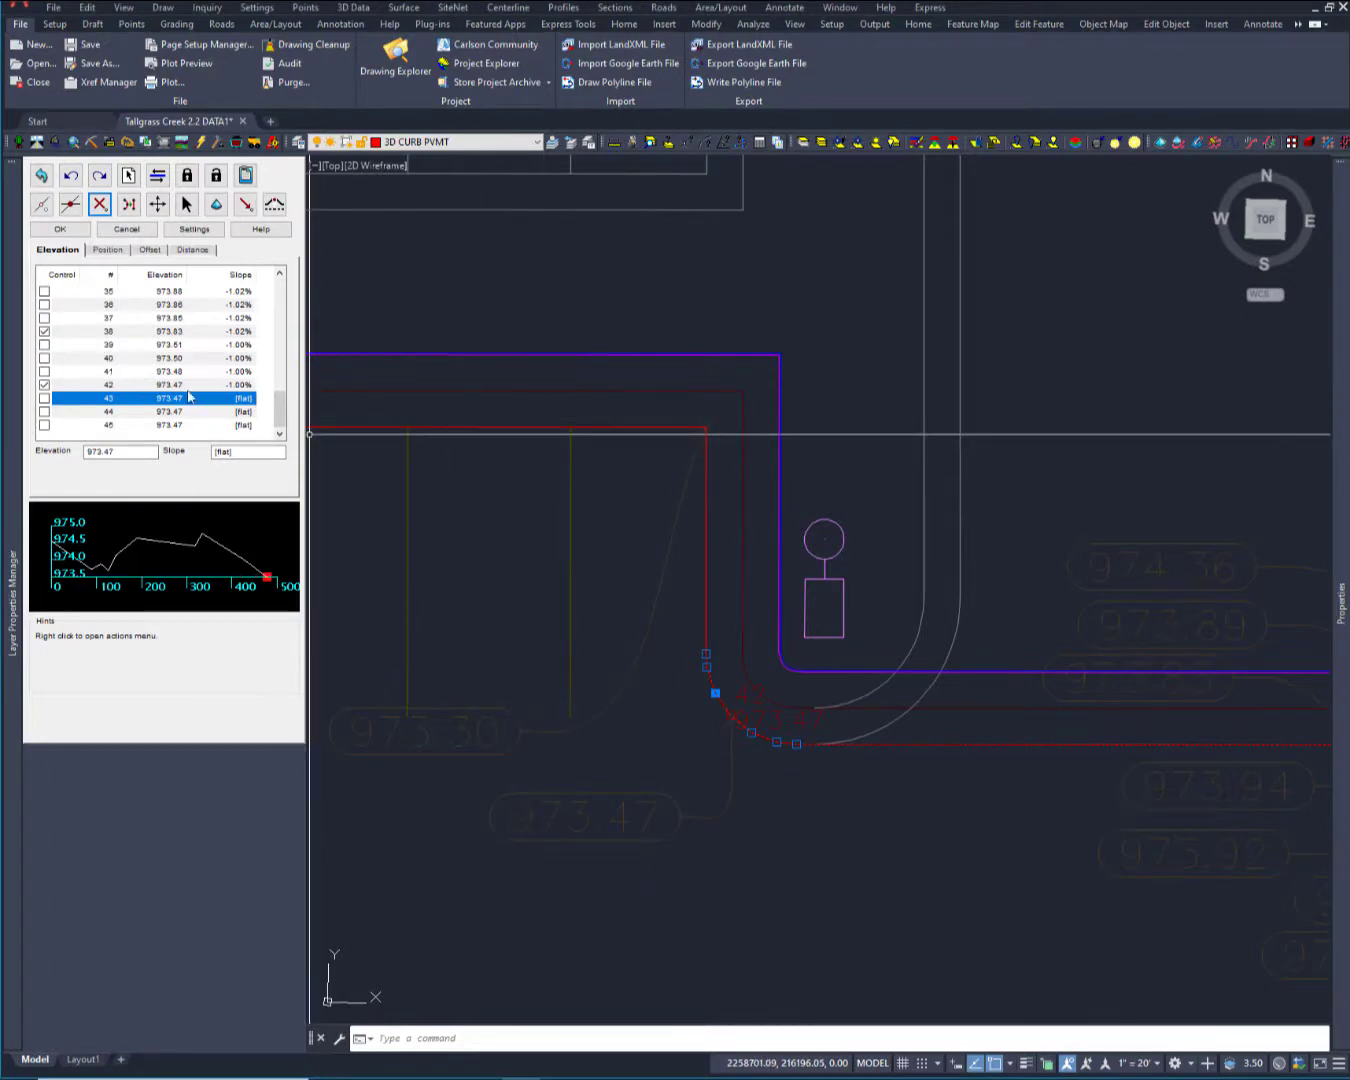
click(67, 388)
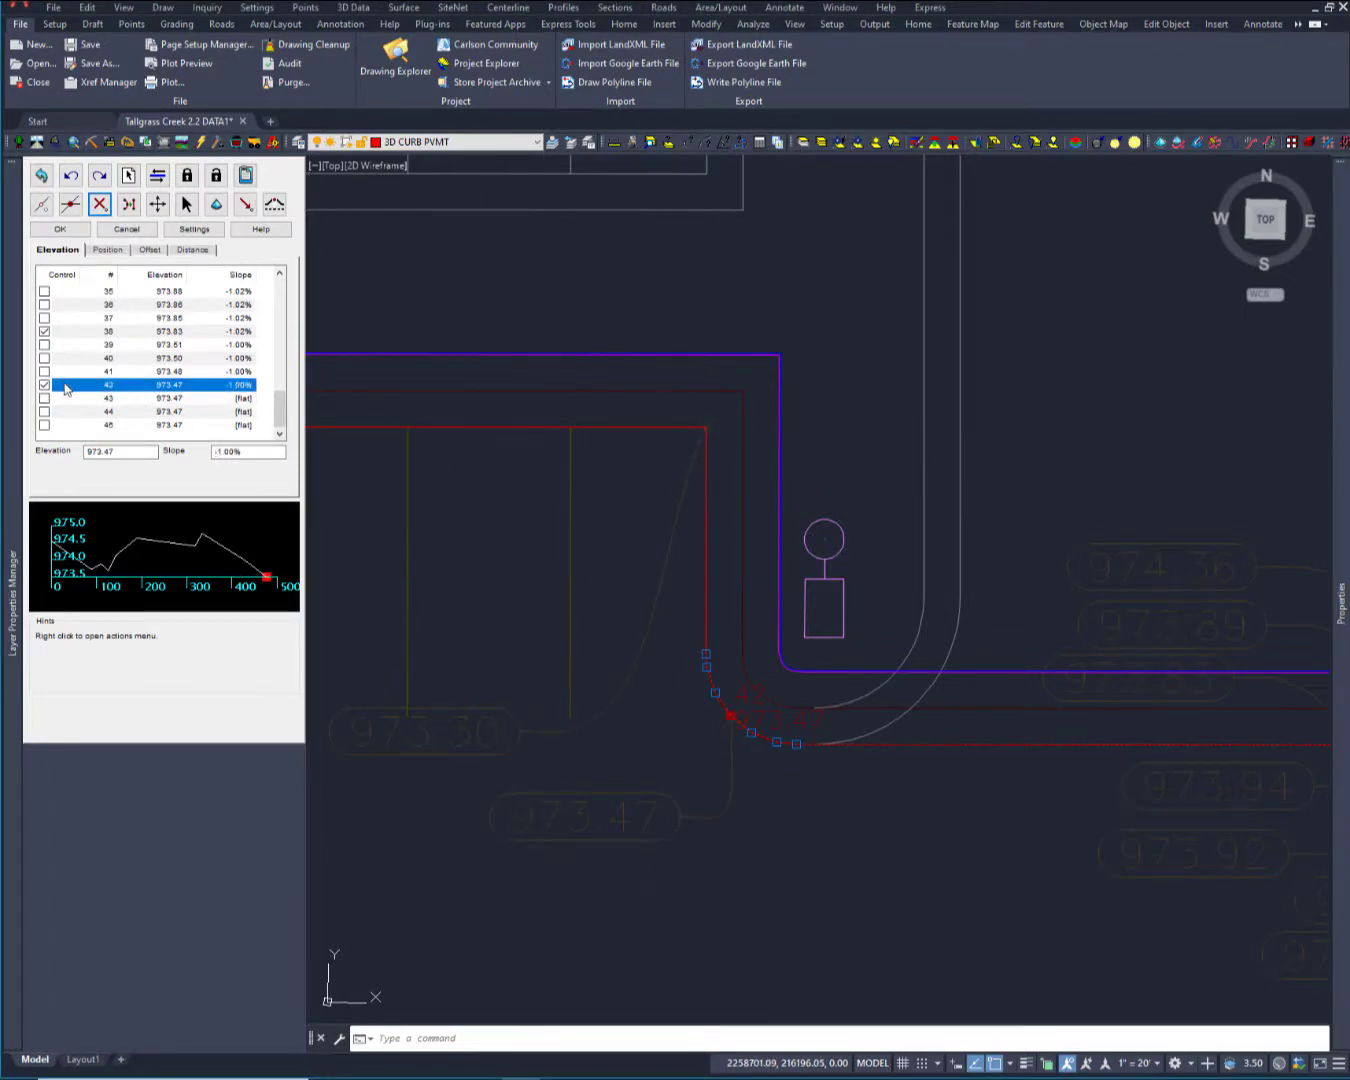
click(68, 331)
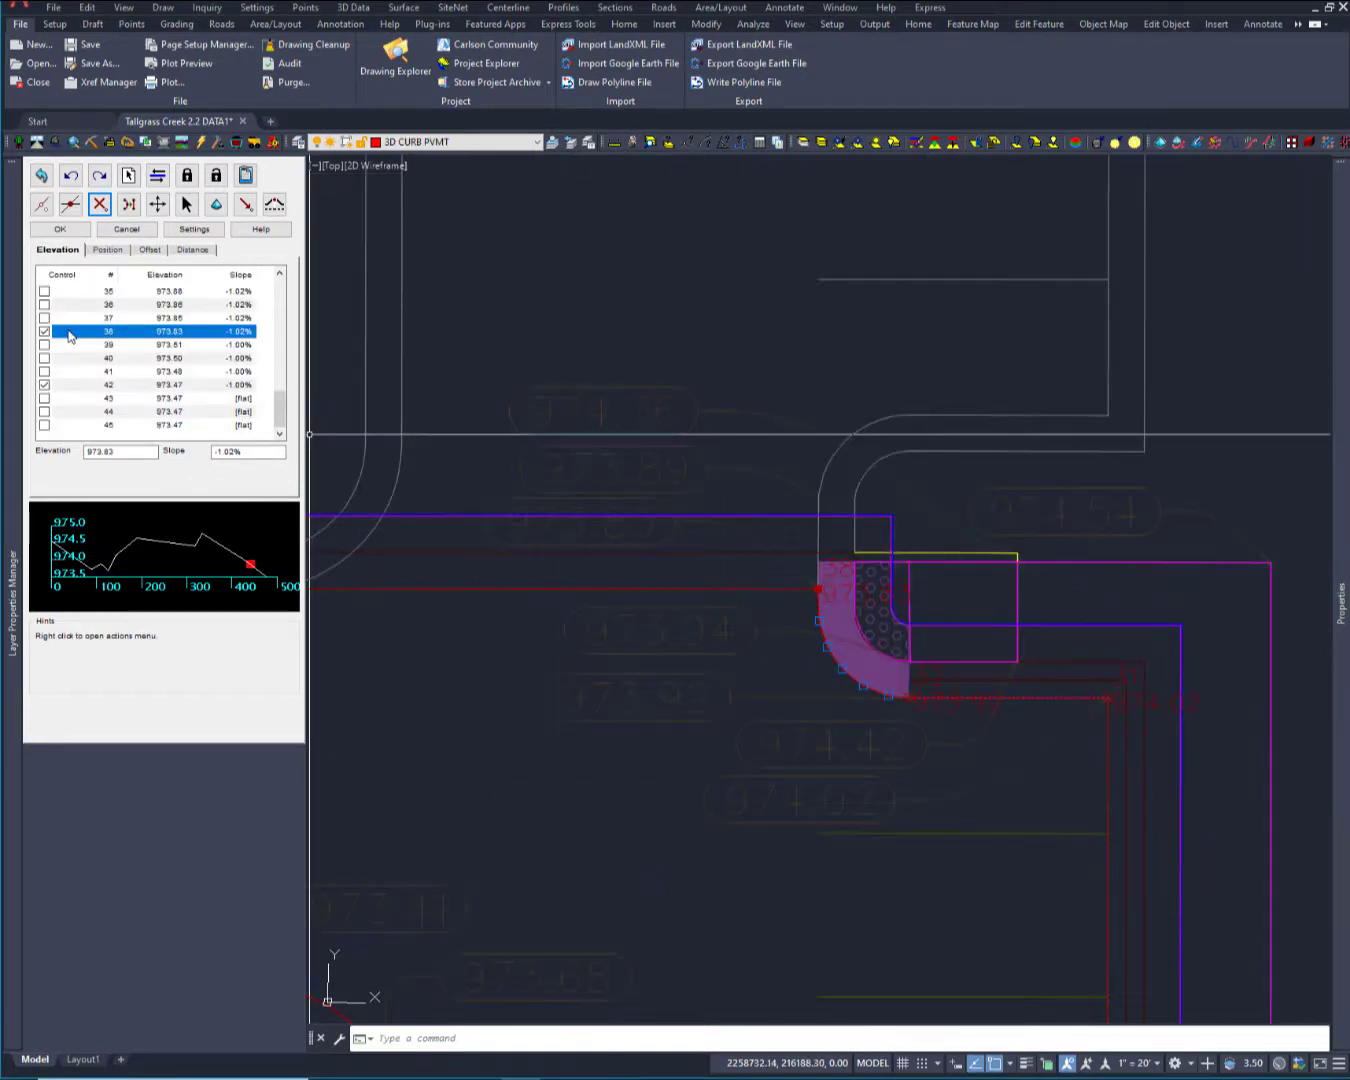
scroll(243, 566, up, 1)
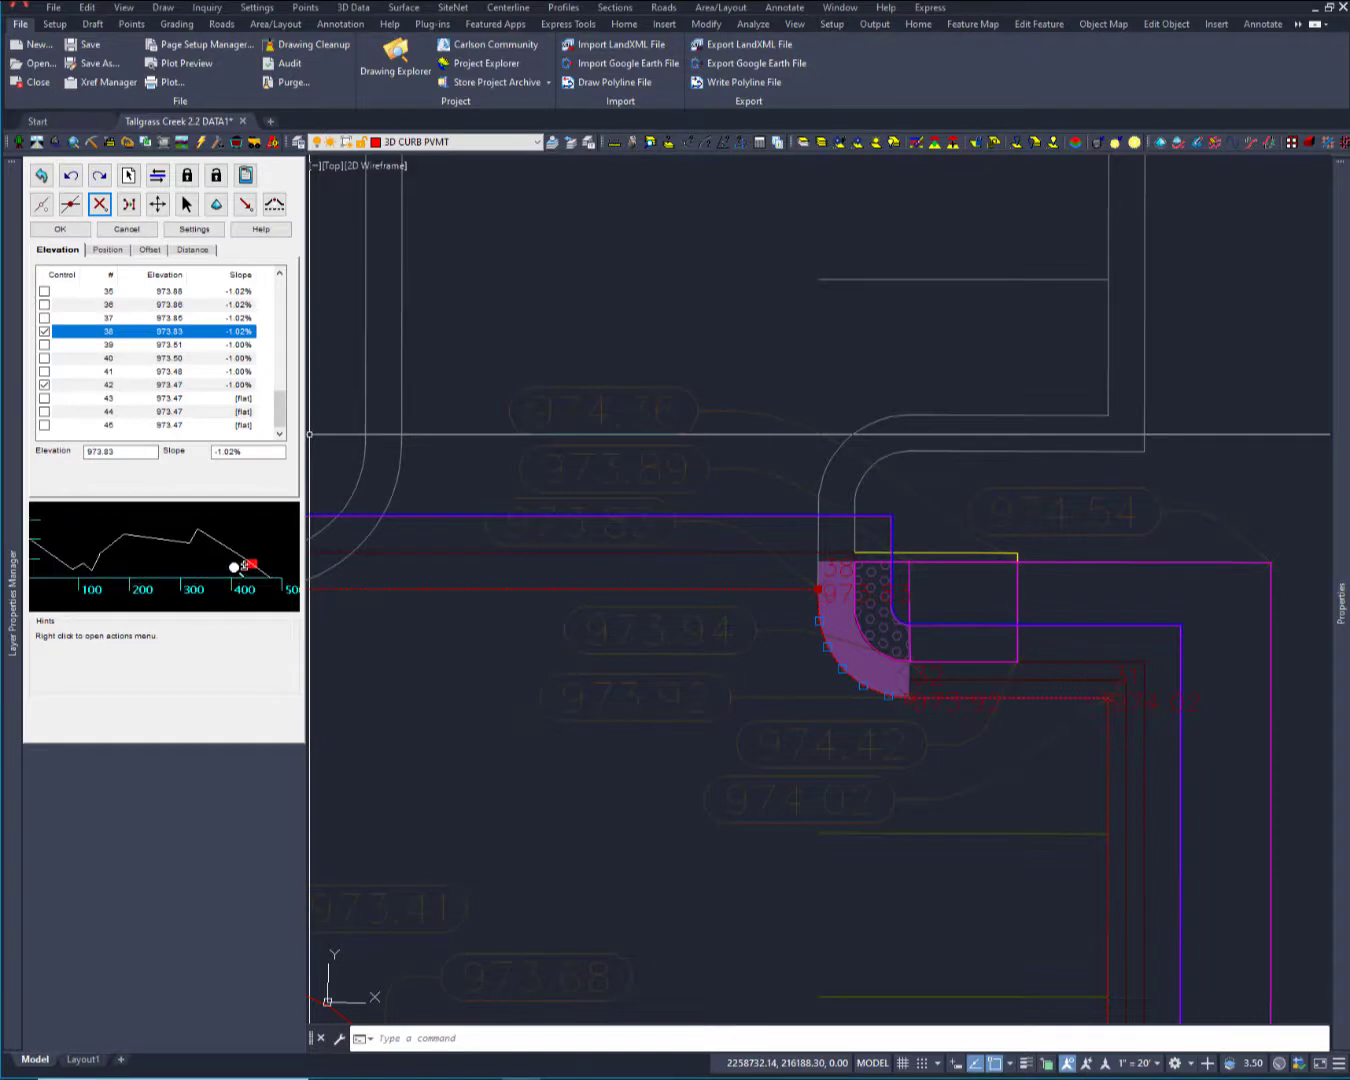
mouse_move(15, 382)
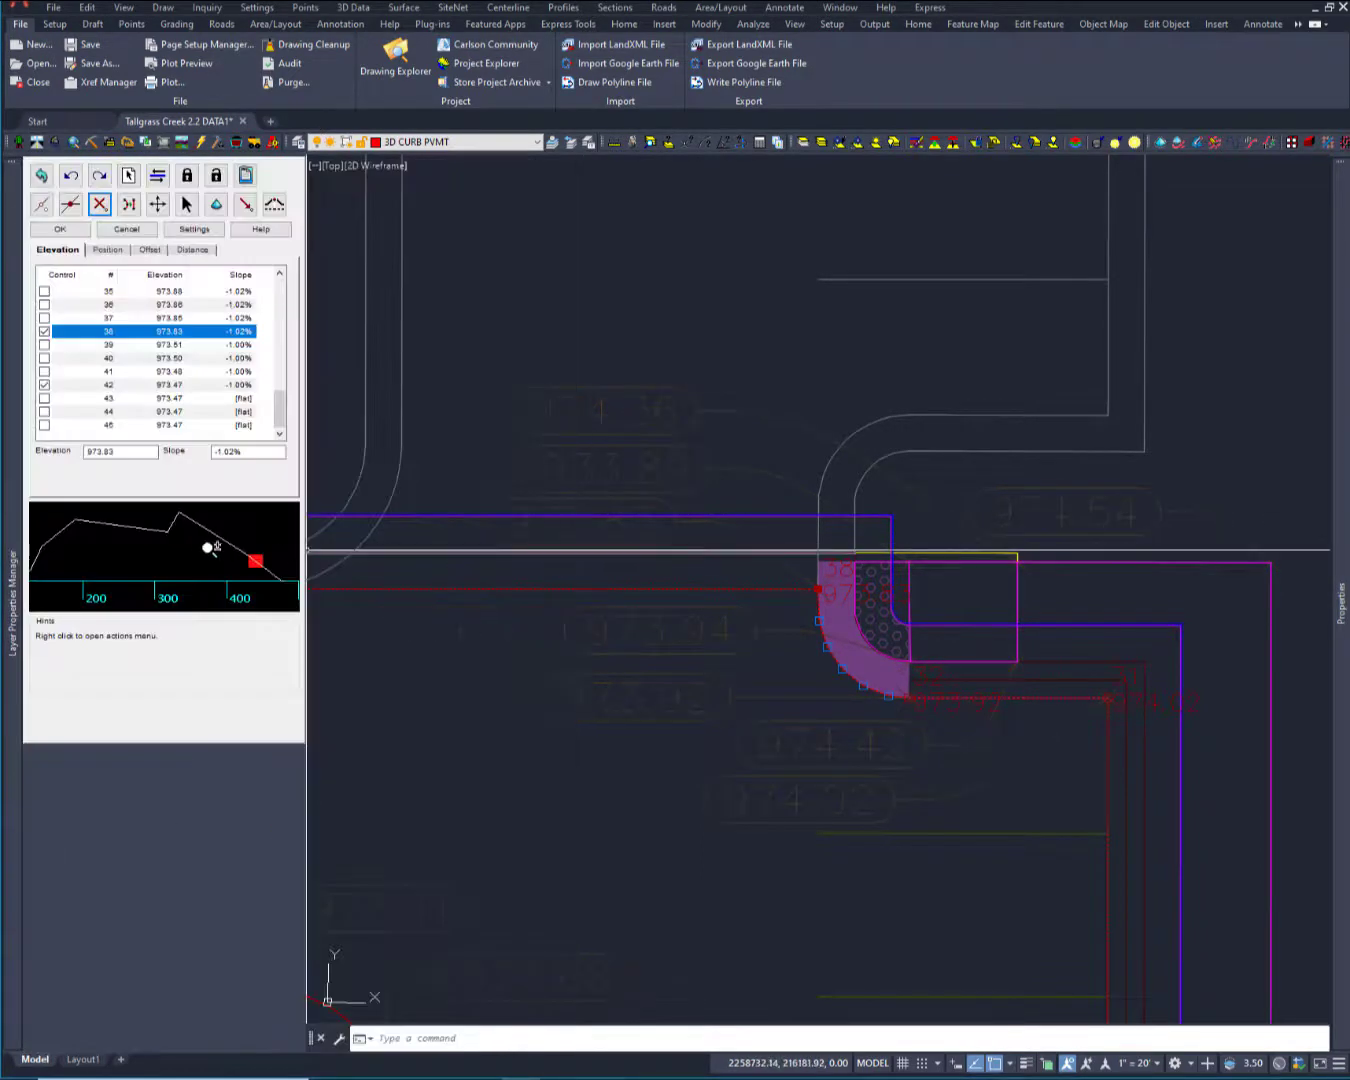
scroll(105, 350, up, 2)
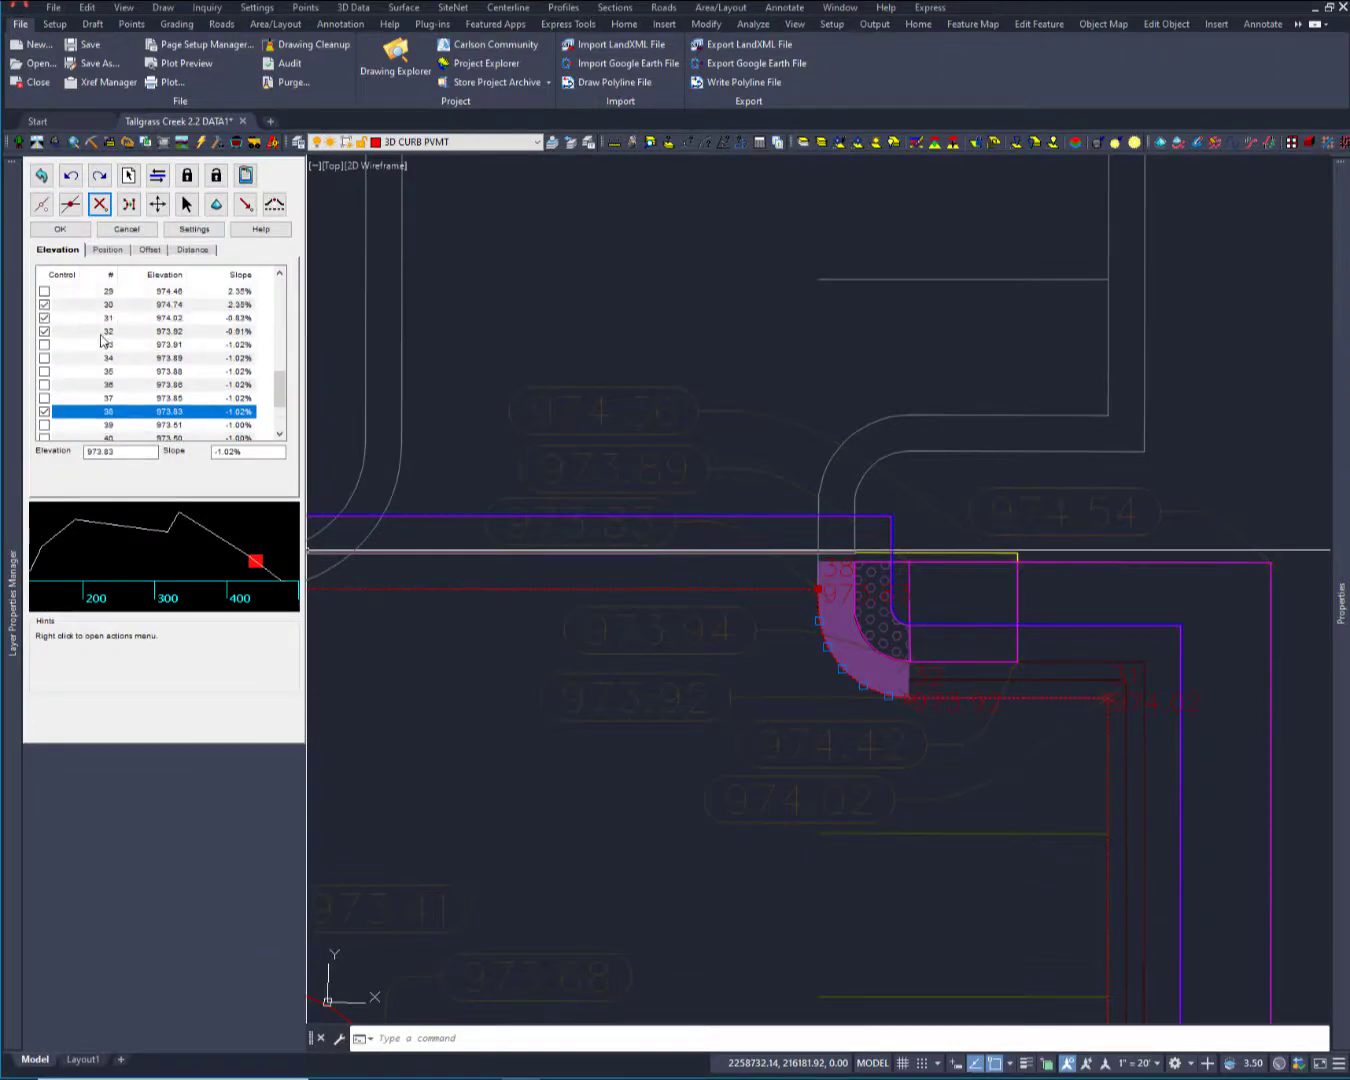
click(121, 333)
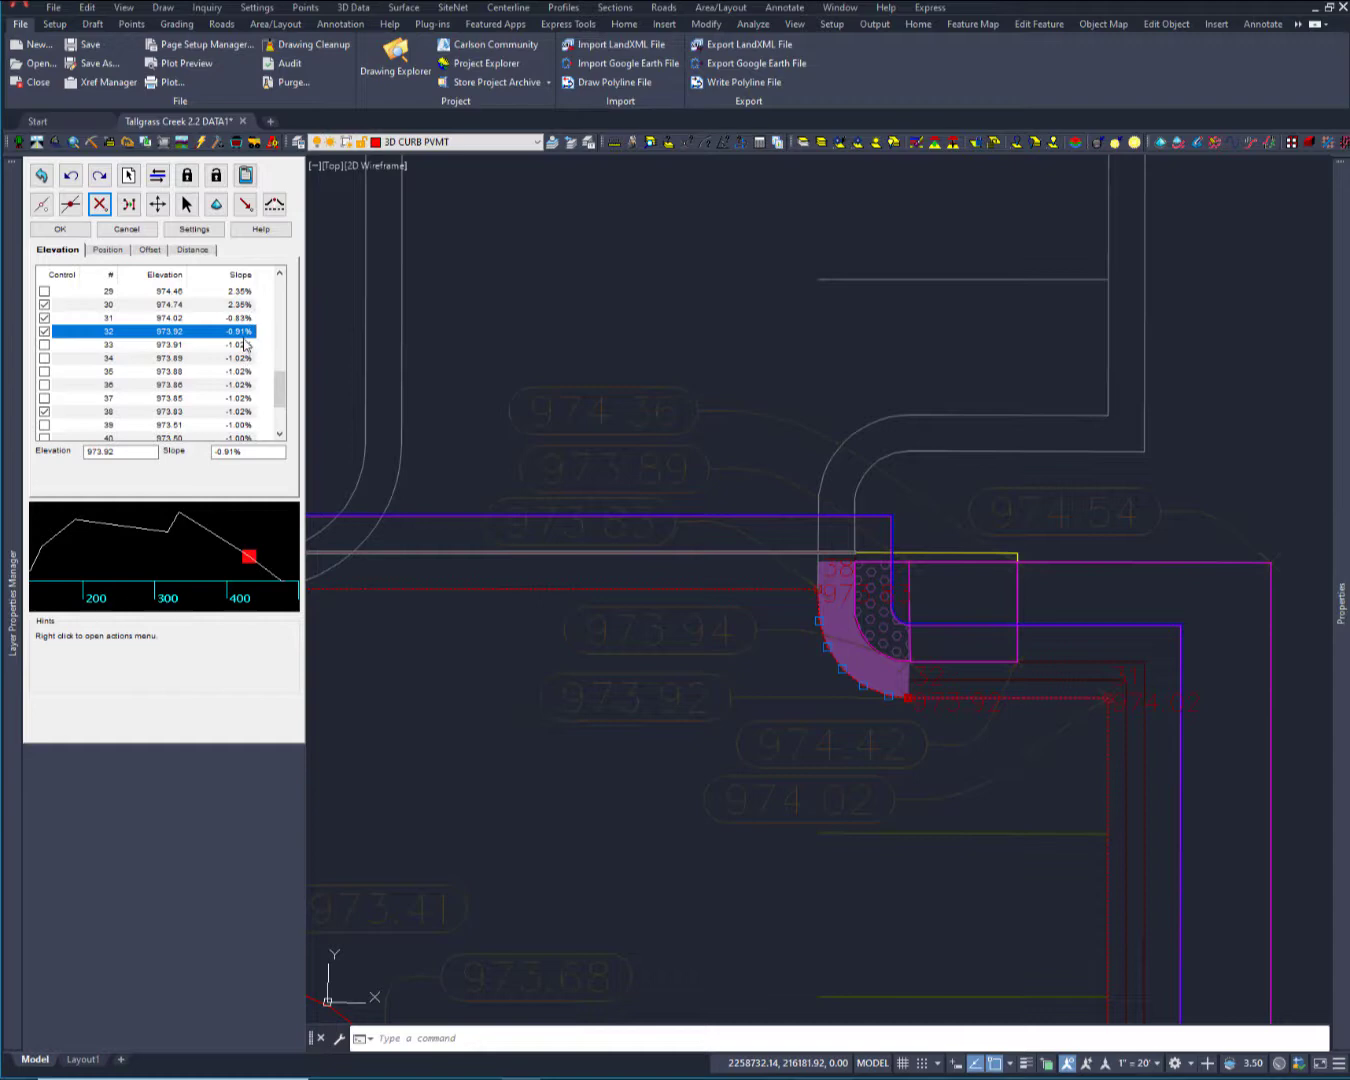
click(194, 293)
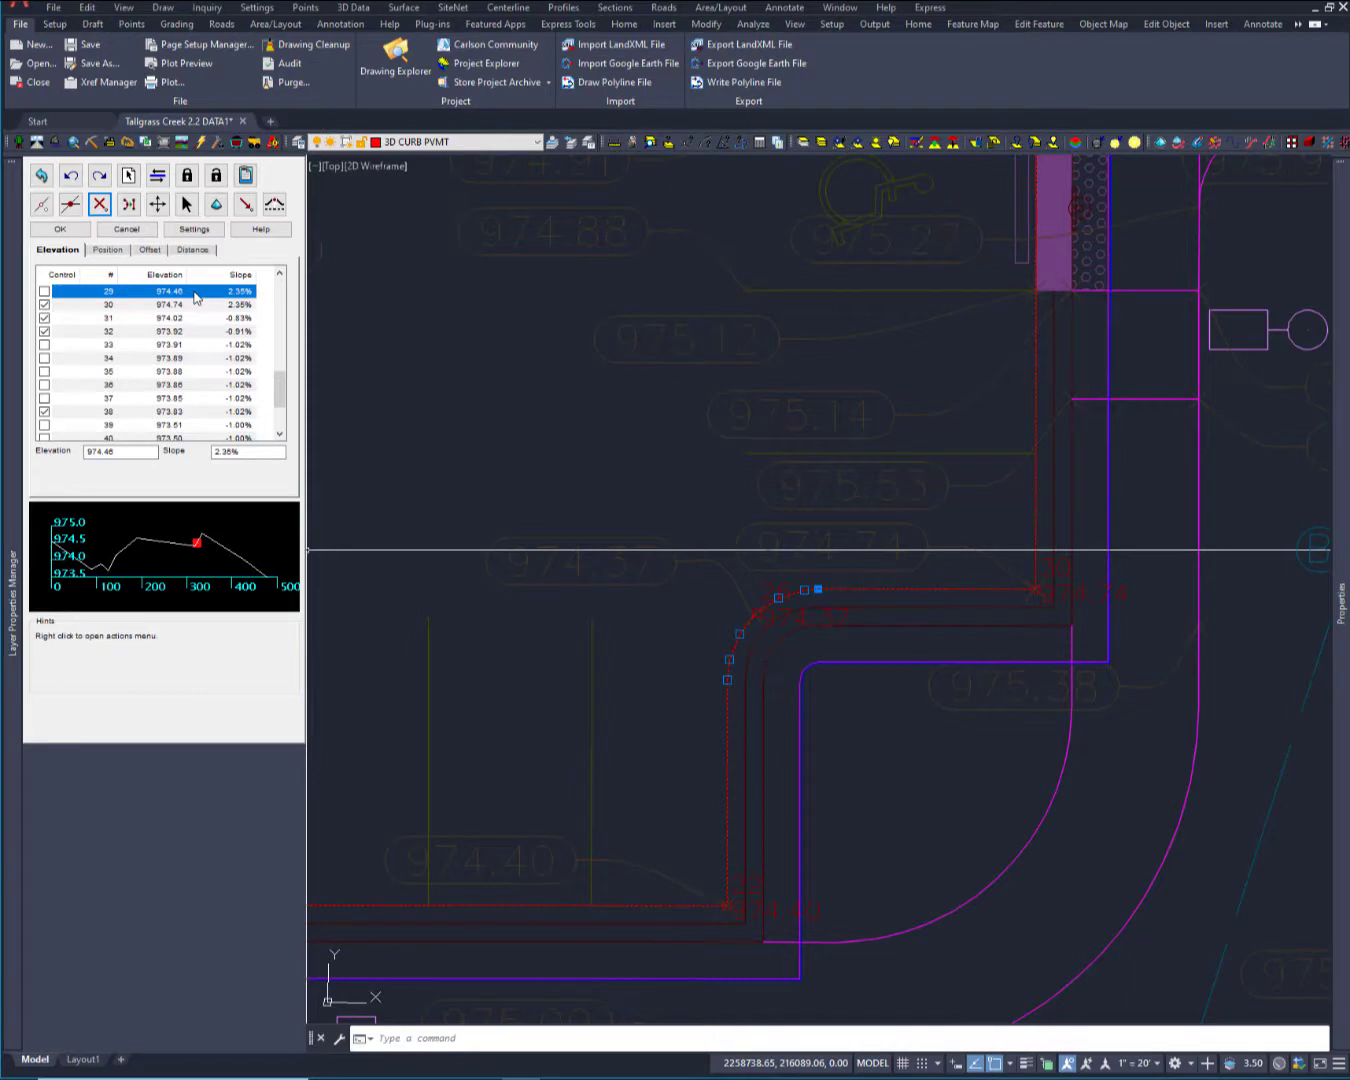
scroll(836, 572, up, 4)
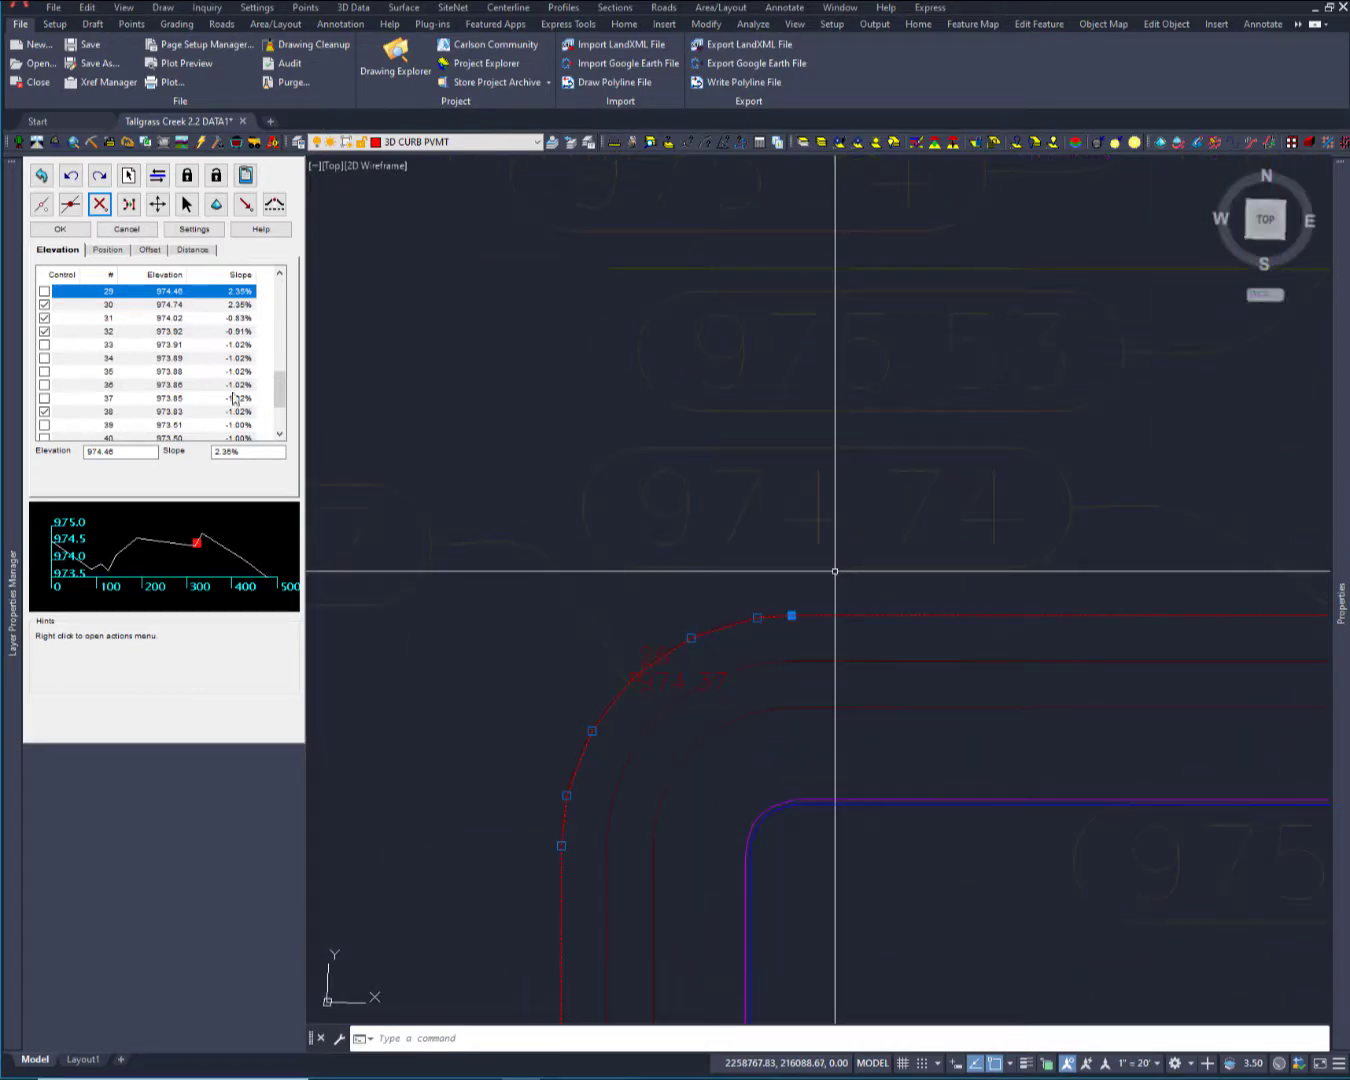
scroll(285, 389, up, 2)
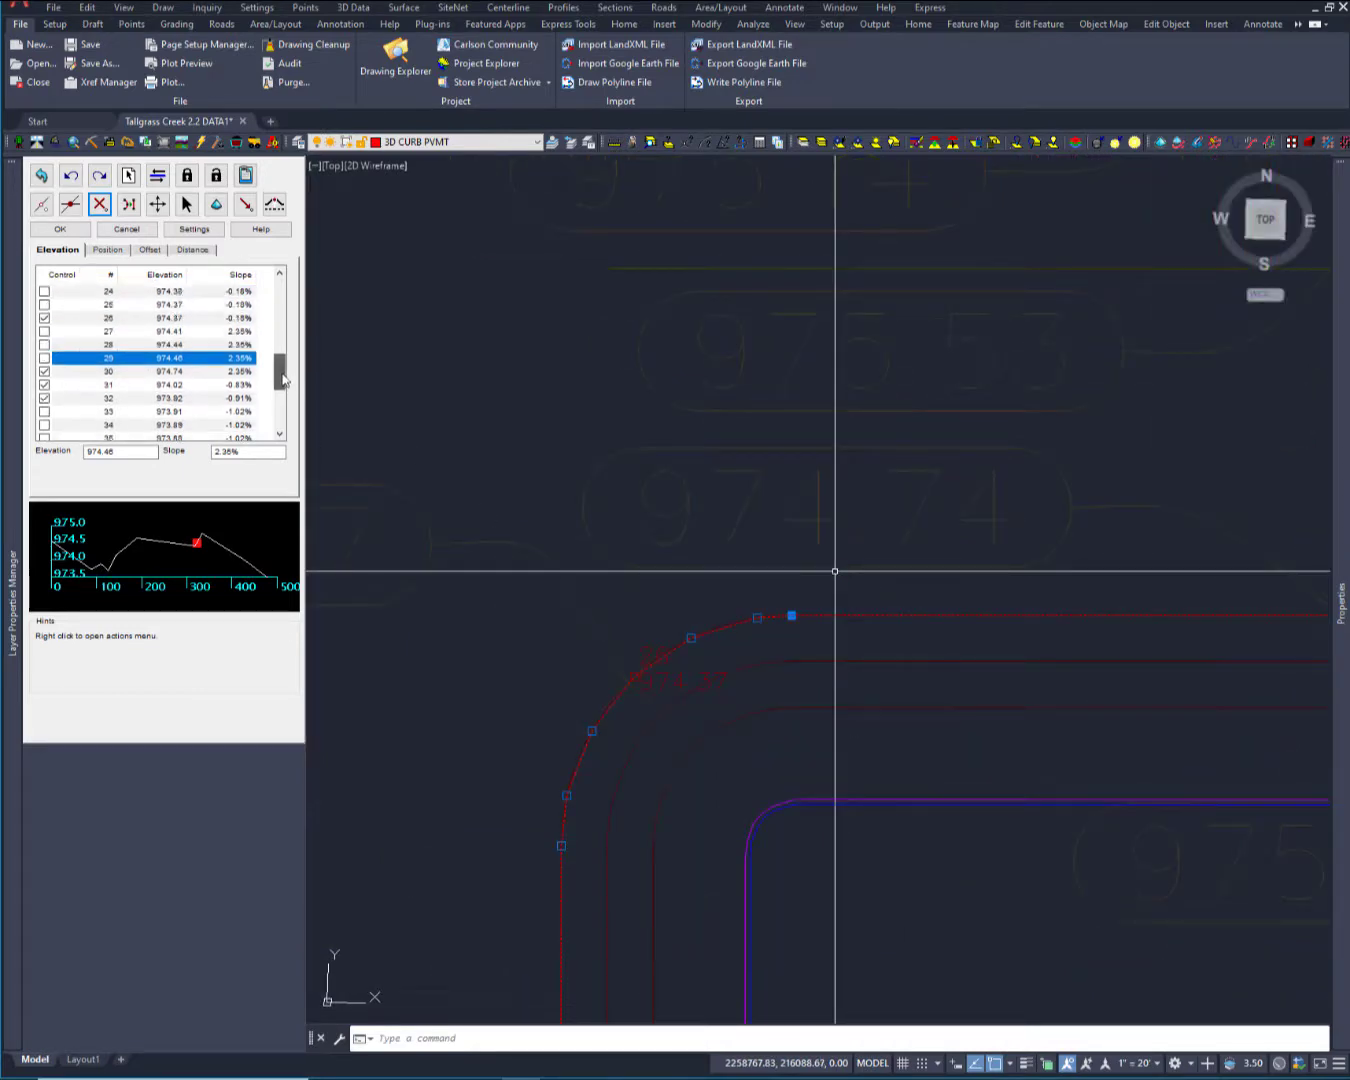
click(113, 333)
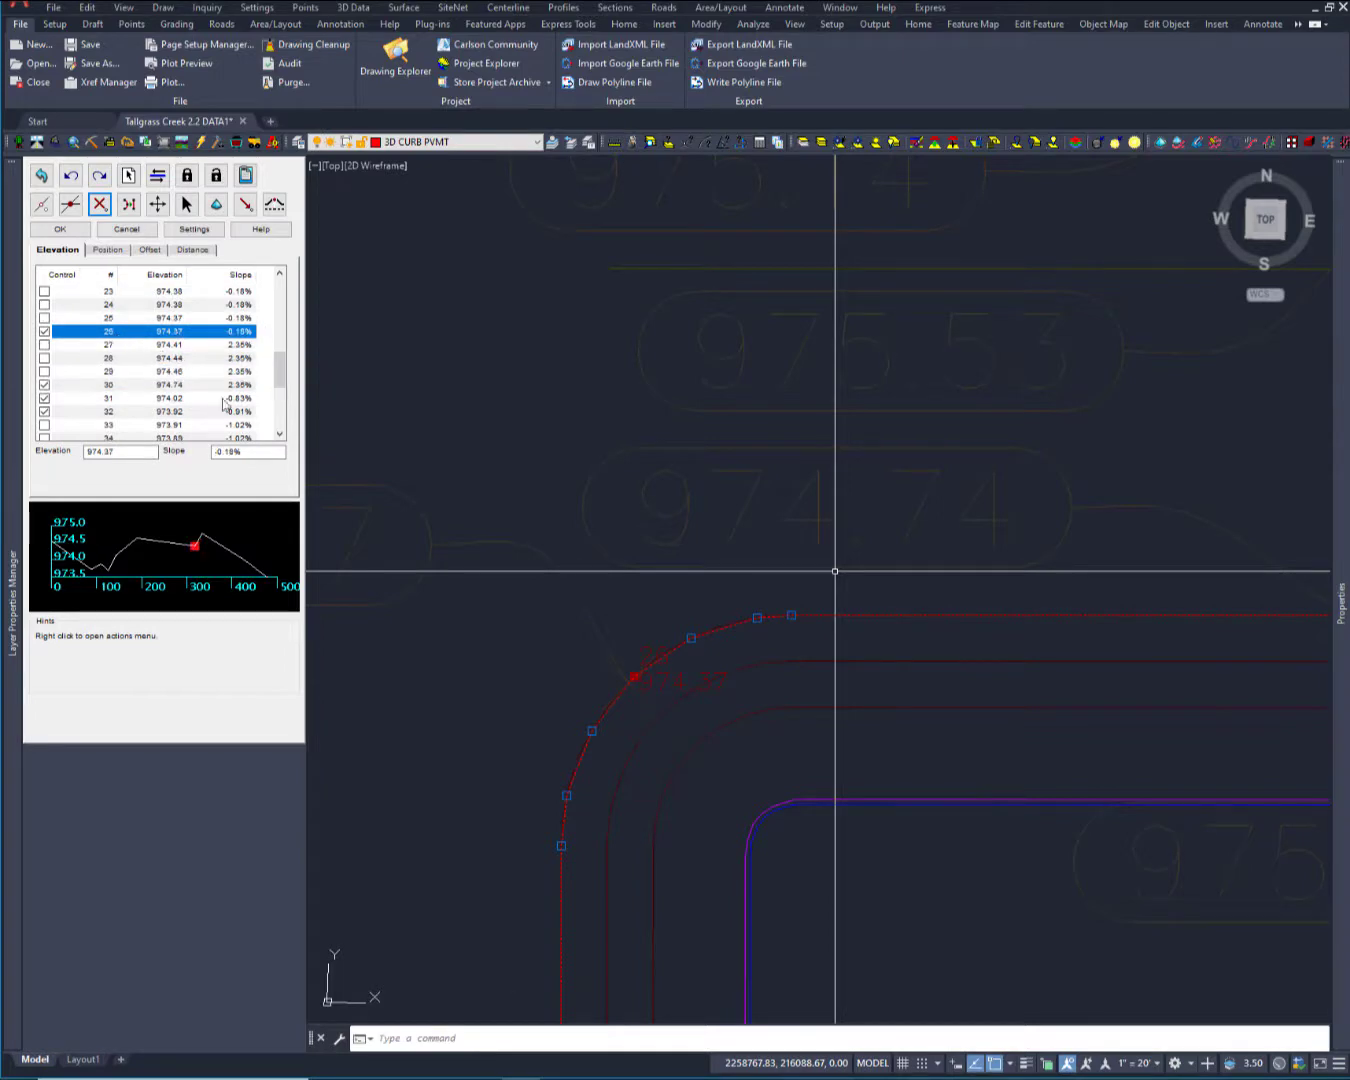
middle_drag(475, 585, 738, 472)
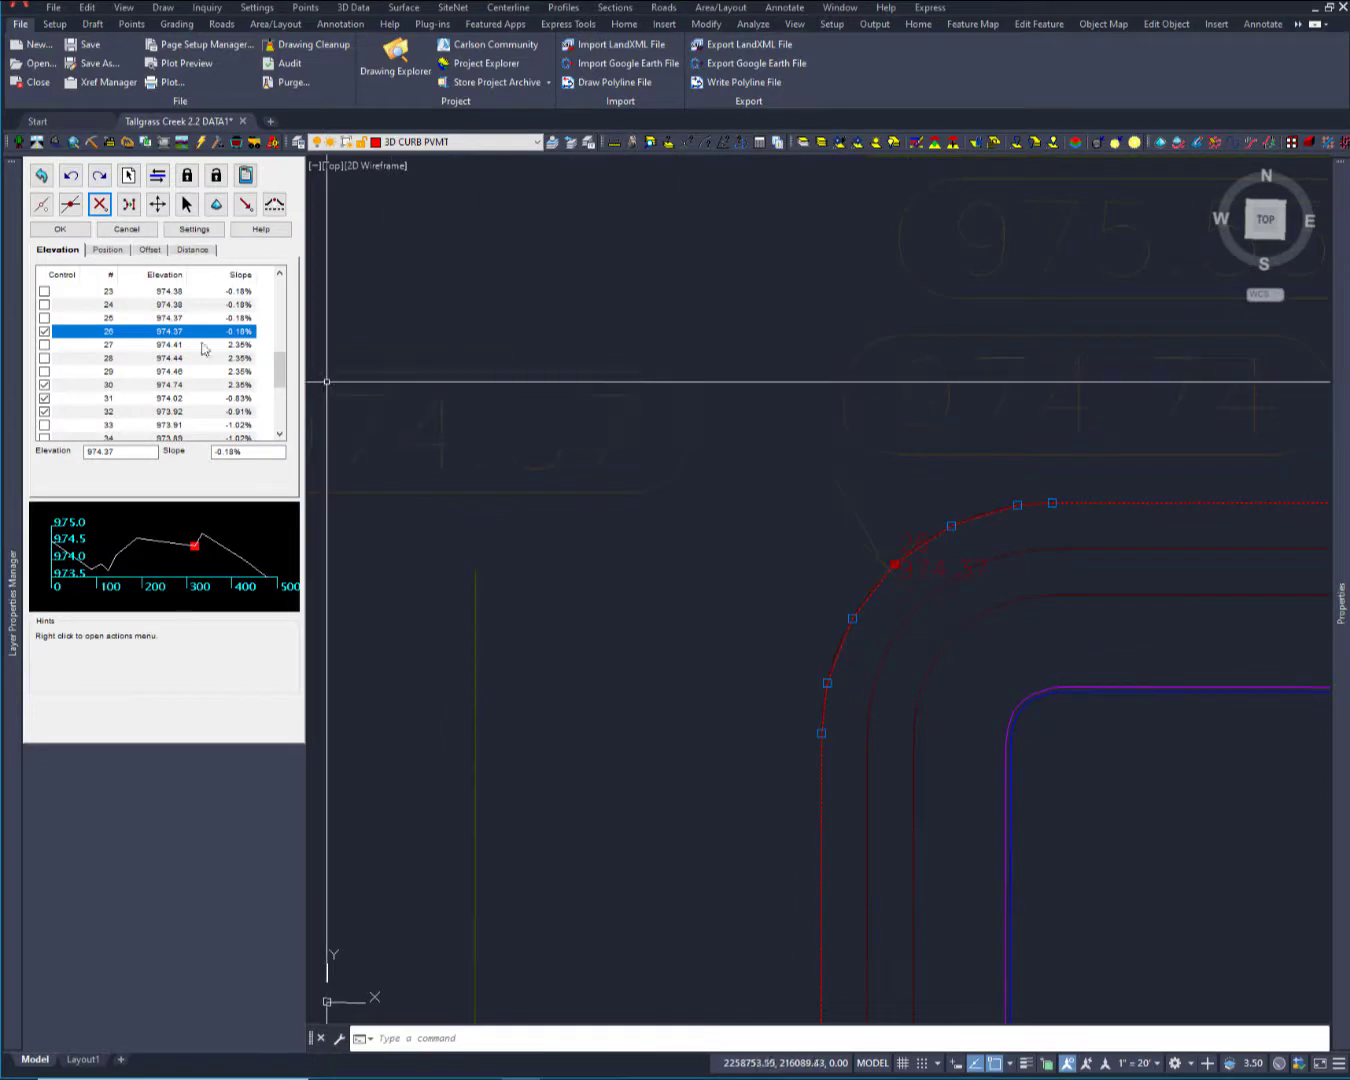
scroll(282, 371, up, 2)
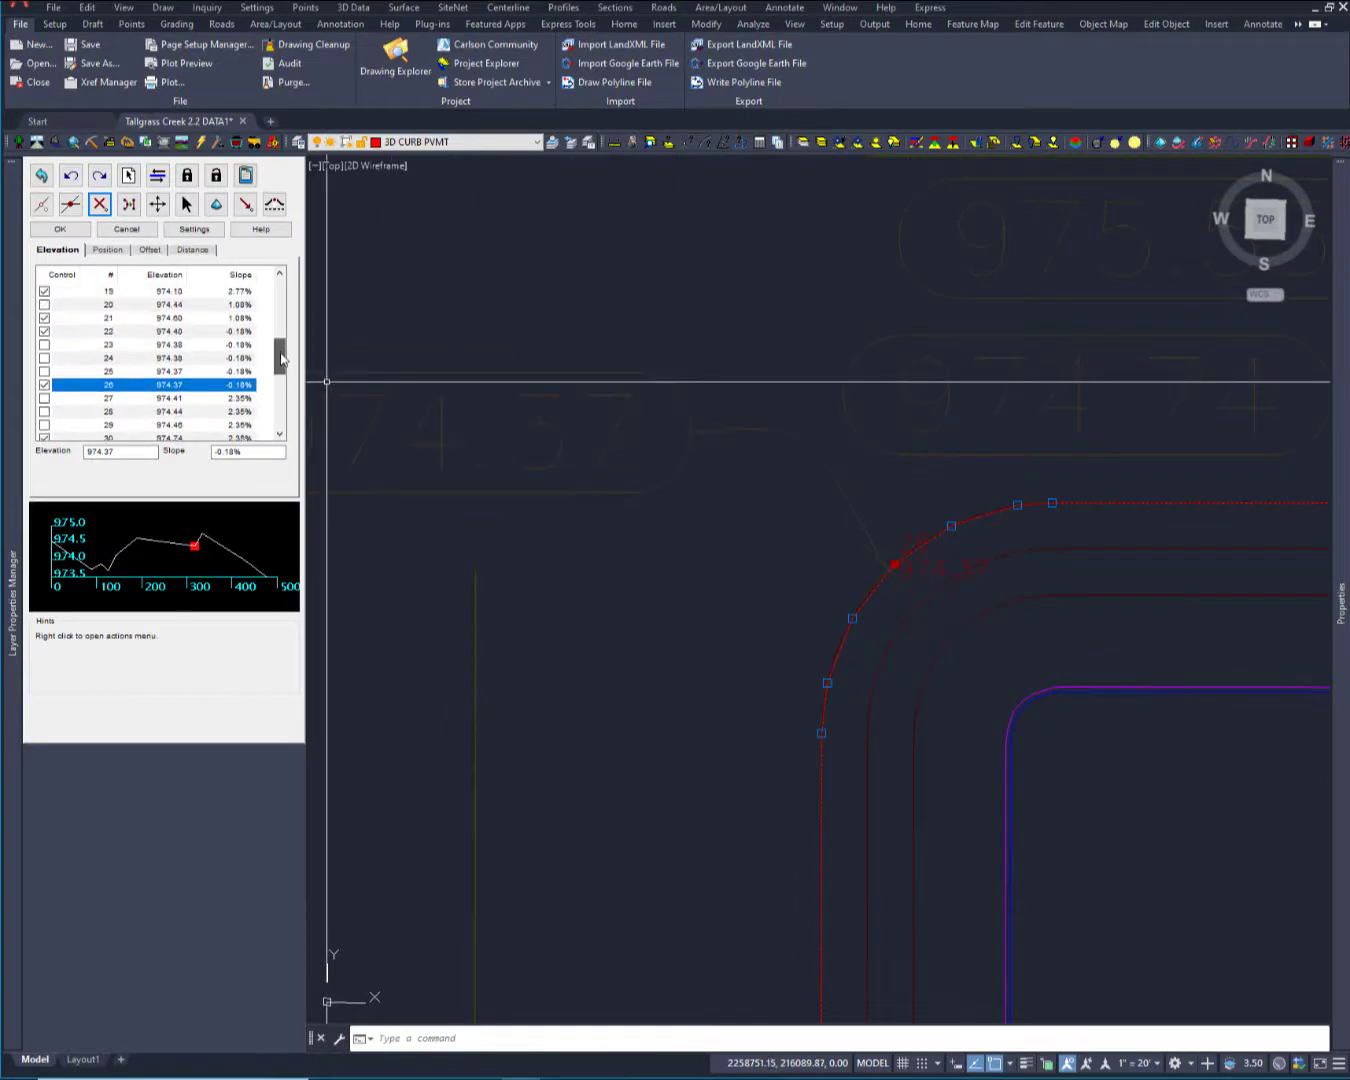
click(130, 333)
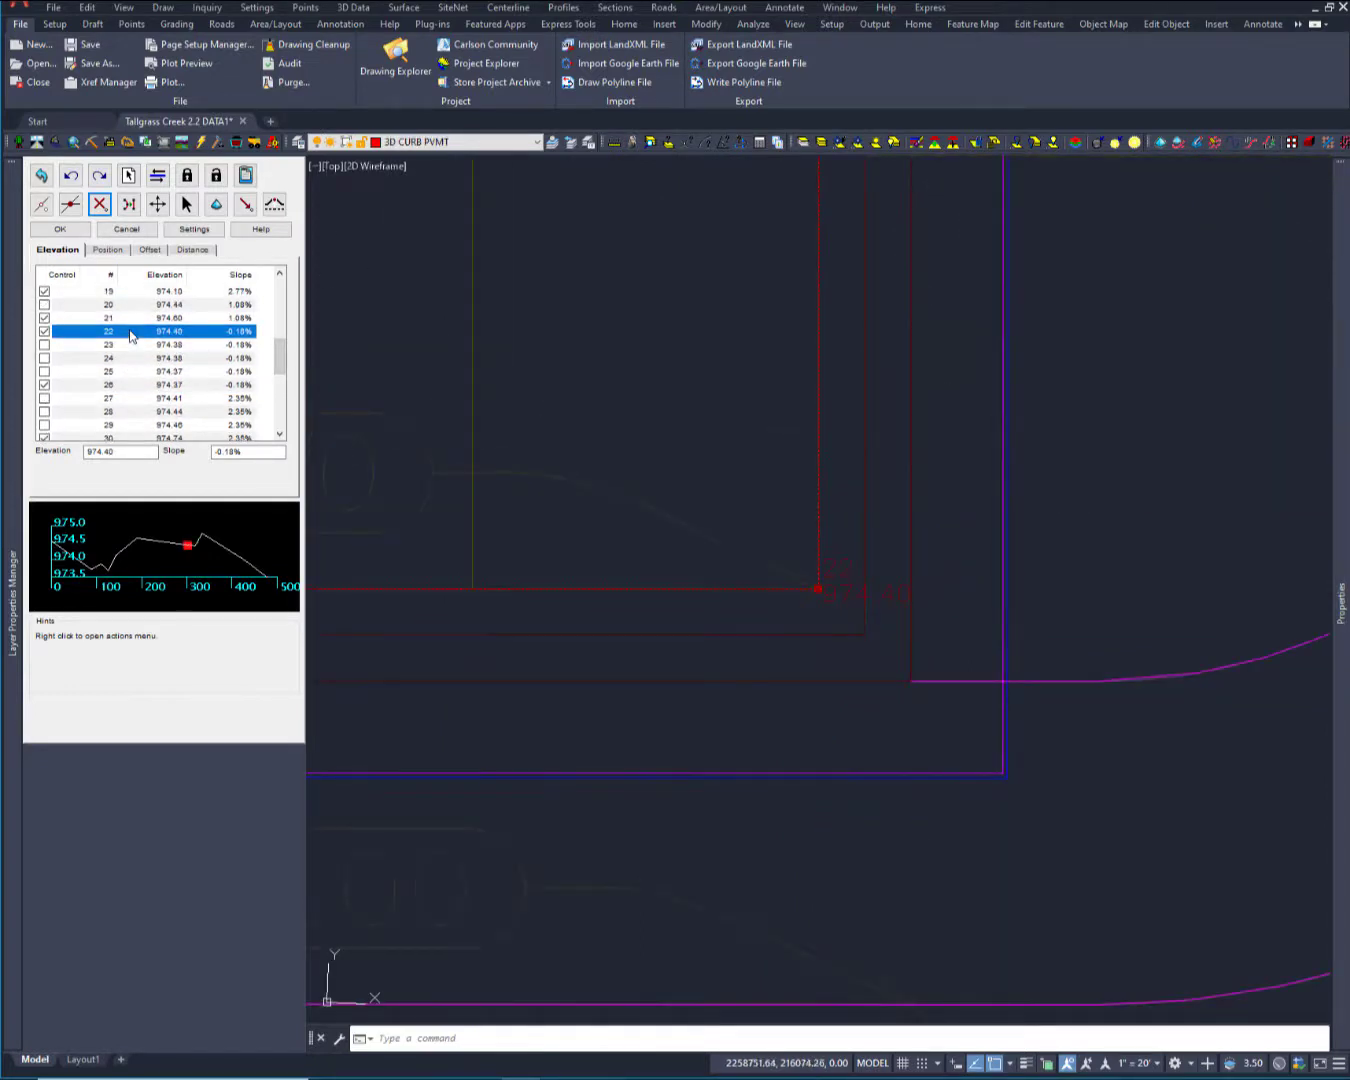
middle_drag(597, 497, 914, 432)
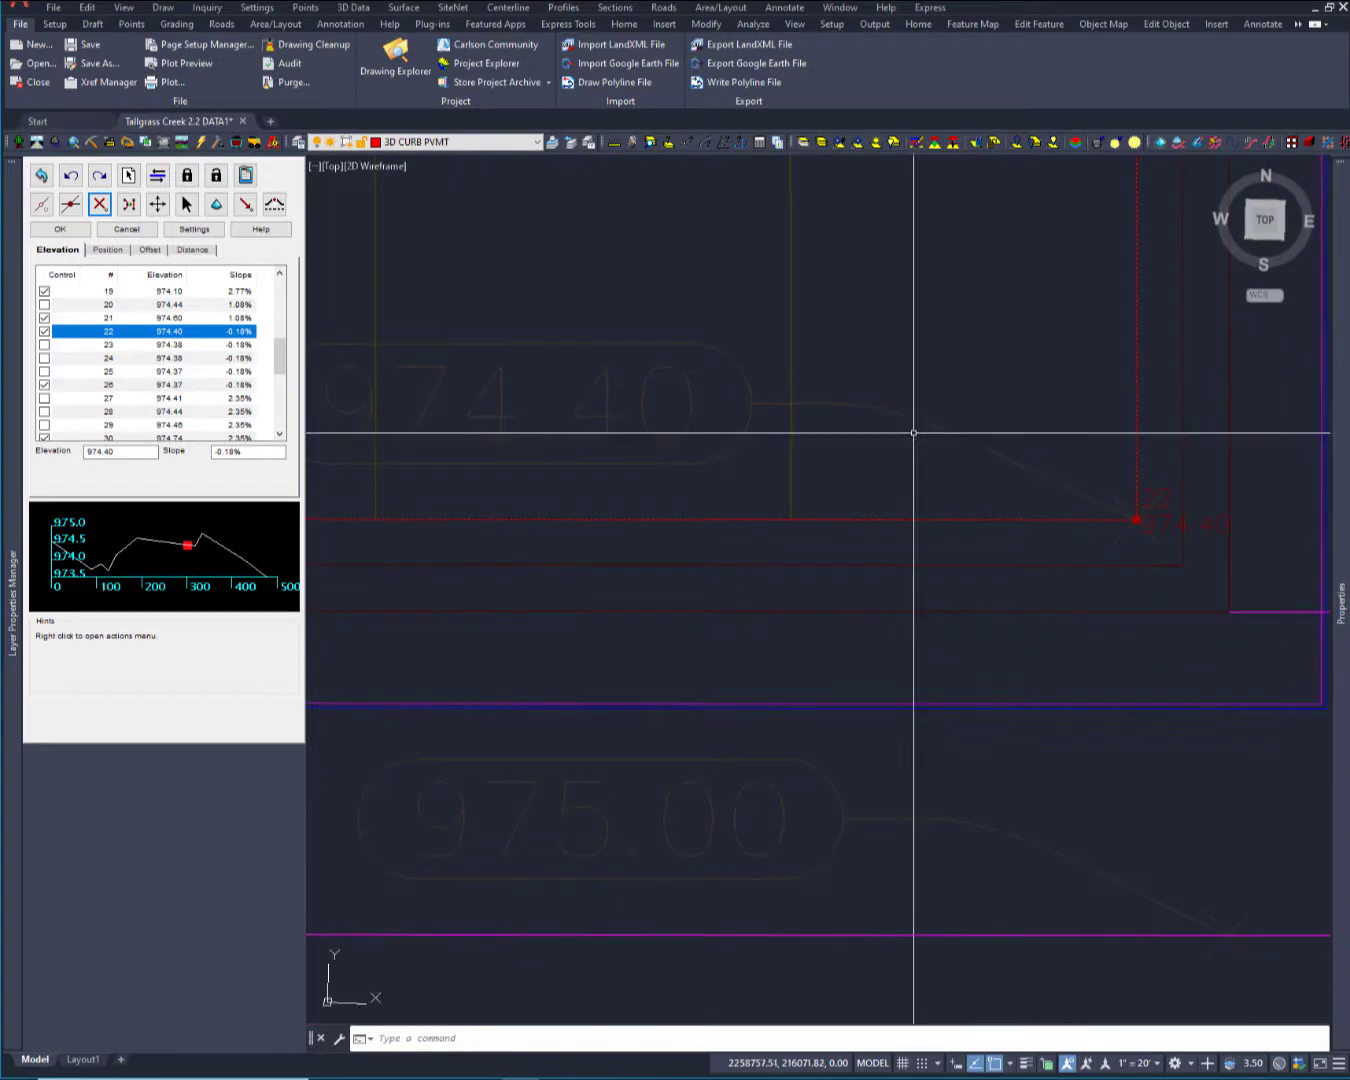
scroll(913, 433, down, 5)
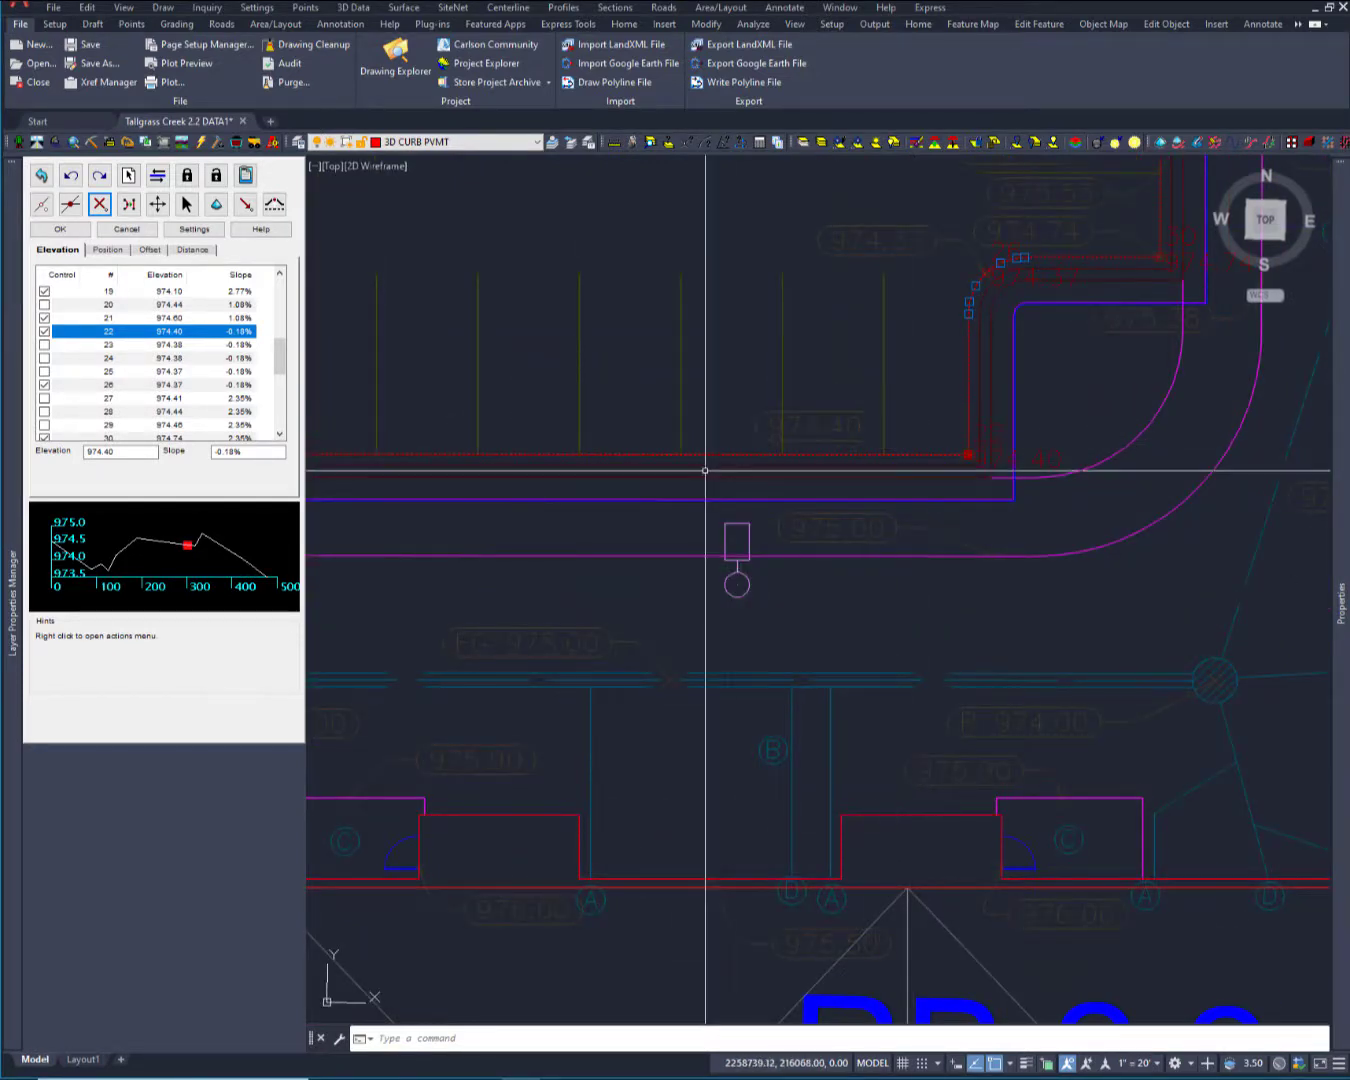
scroll(703, 473, down, 4)
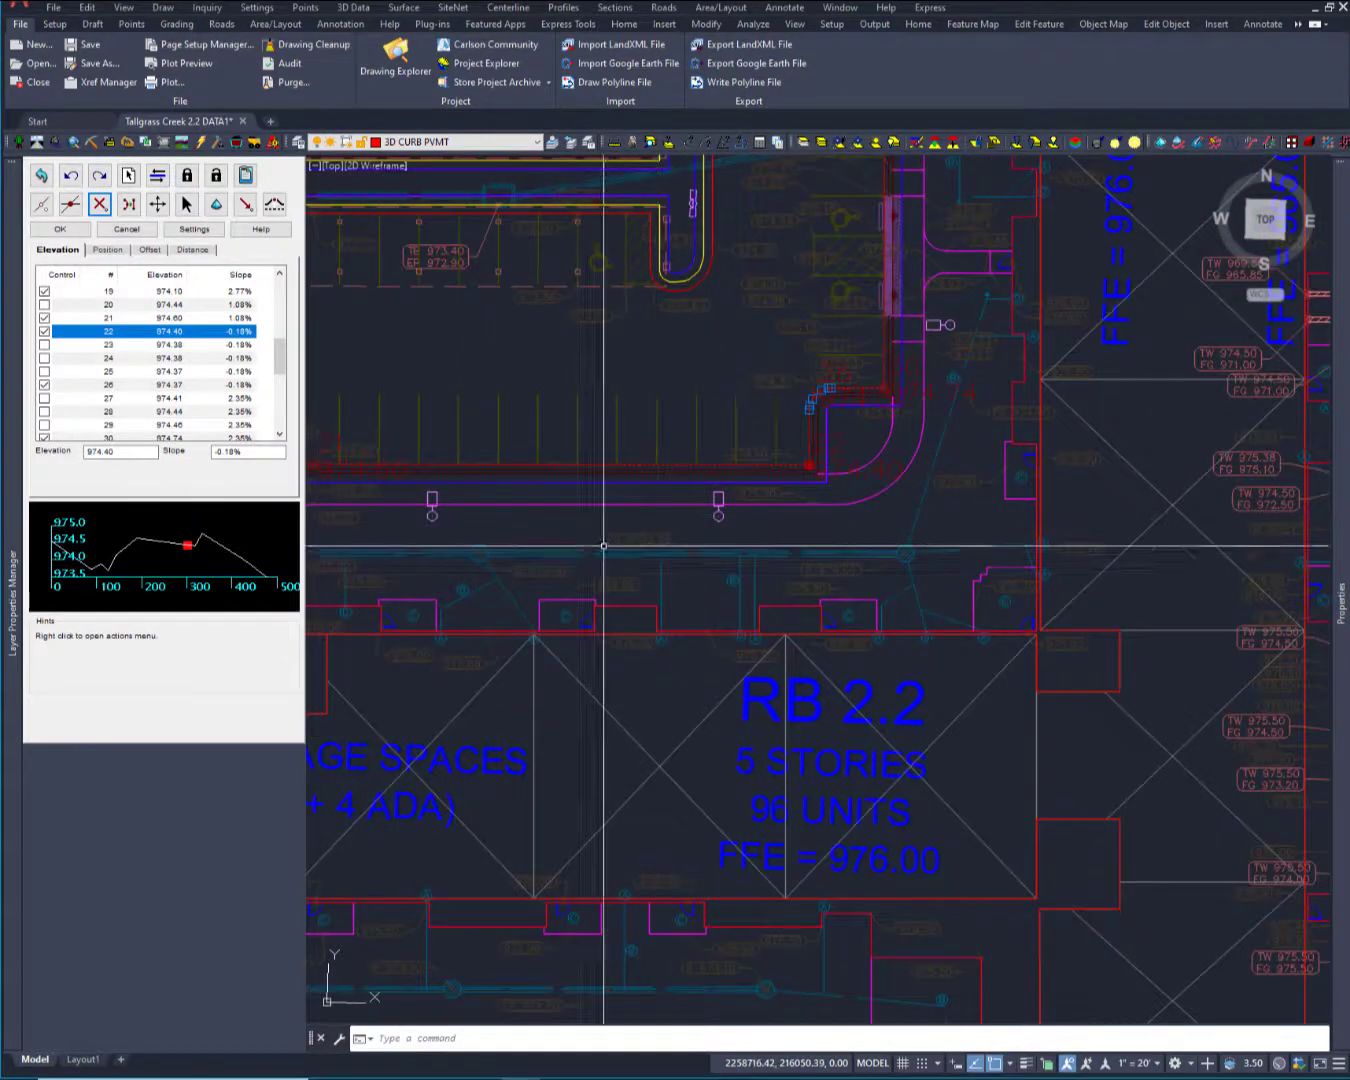
Pan to show the whole parking-lot curb, the garage spaces and building RB 2.2.
mouse_move(603, 467)
middle_down()
mouse_move(834, 528)
mouse_move(972, 521)
middle_up()
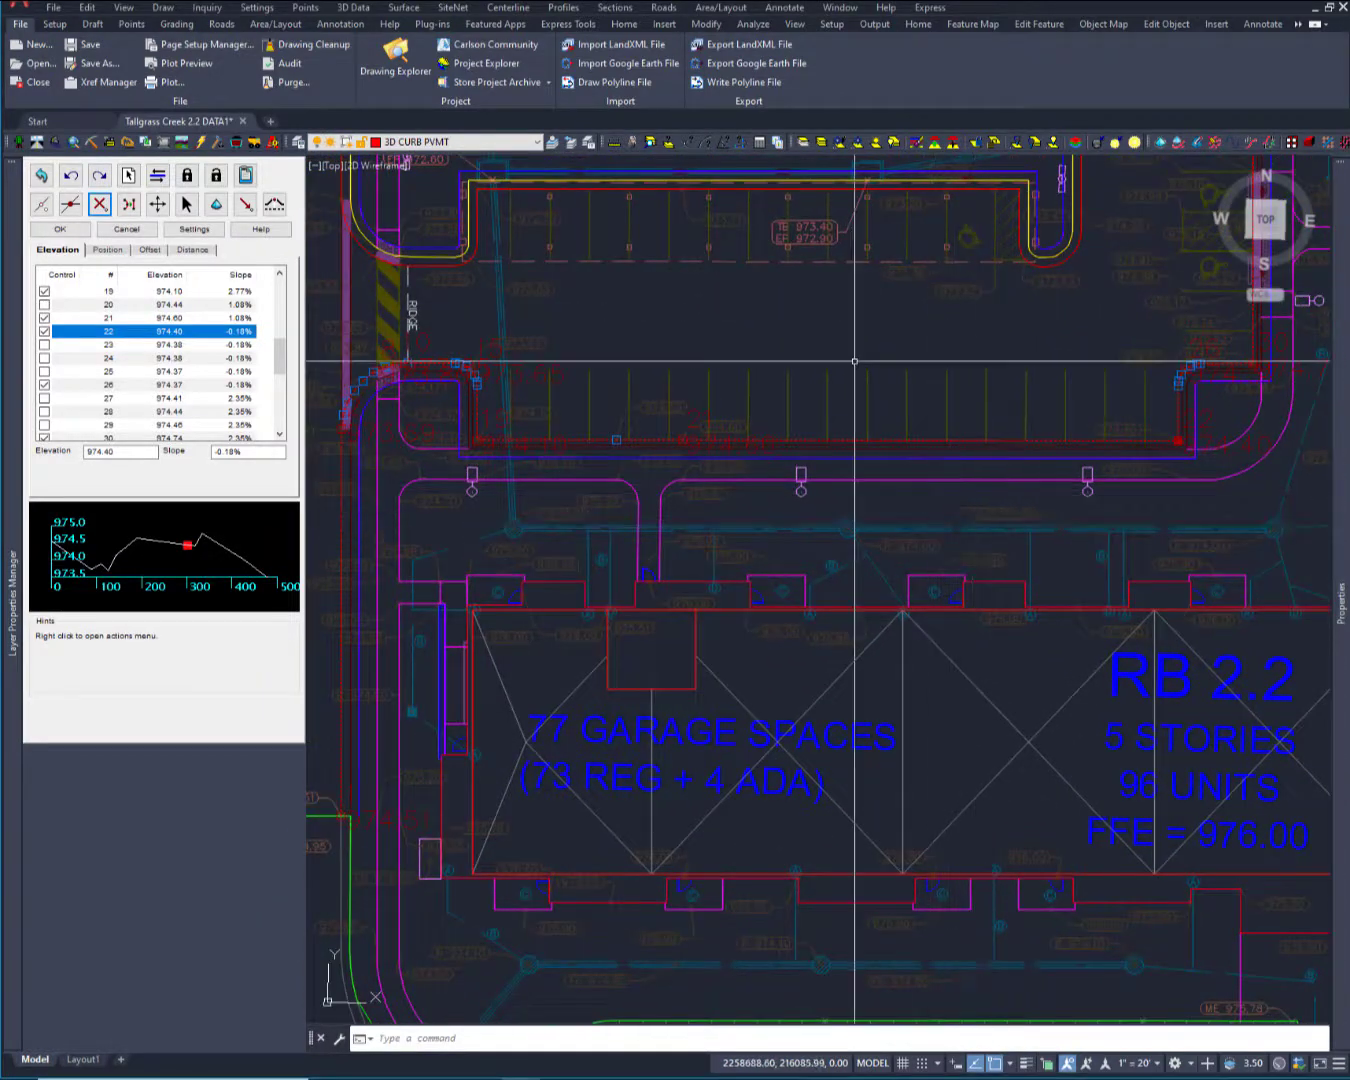